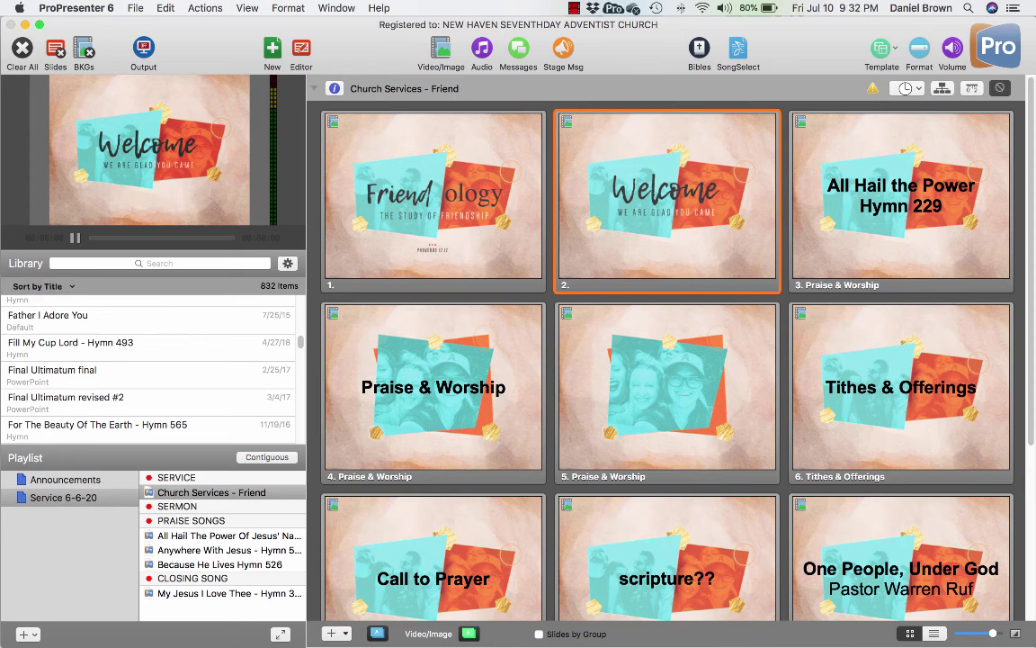
Step: Browse the song library and view the slides of "Does Jesus Care - Hymn 181" and "Don't Forget the Sabbath - Hymn 388"
scroll(148, 369, "down", 10)
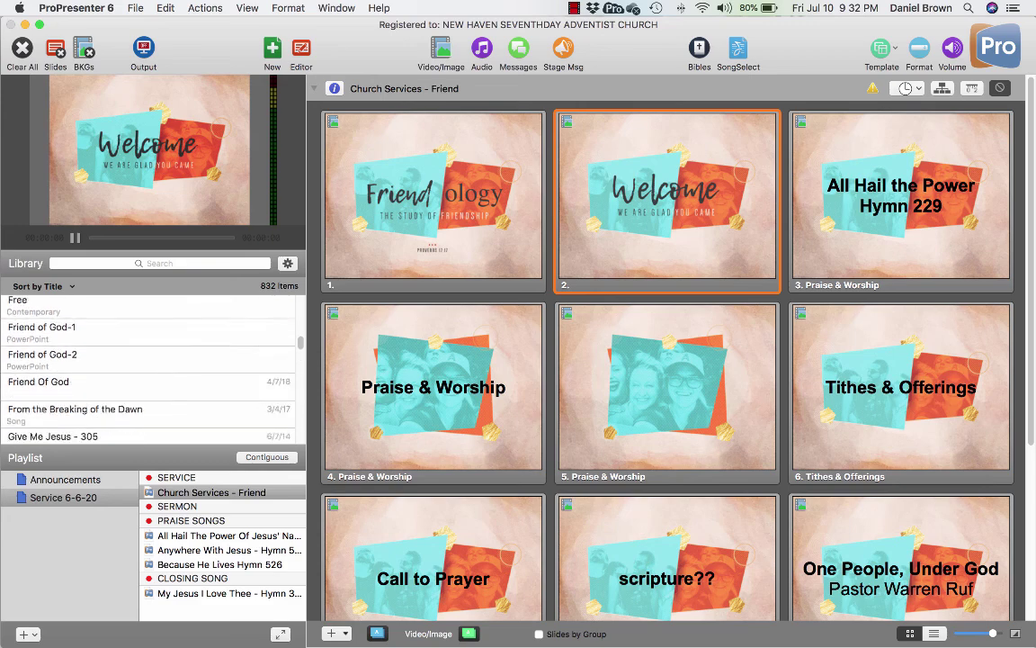
scroll(149, 369, "down", 10)
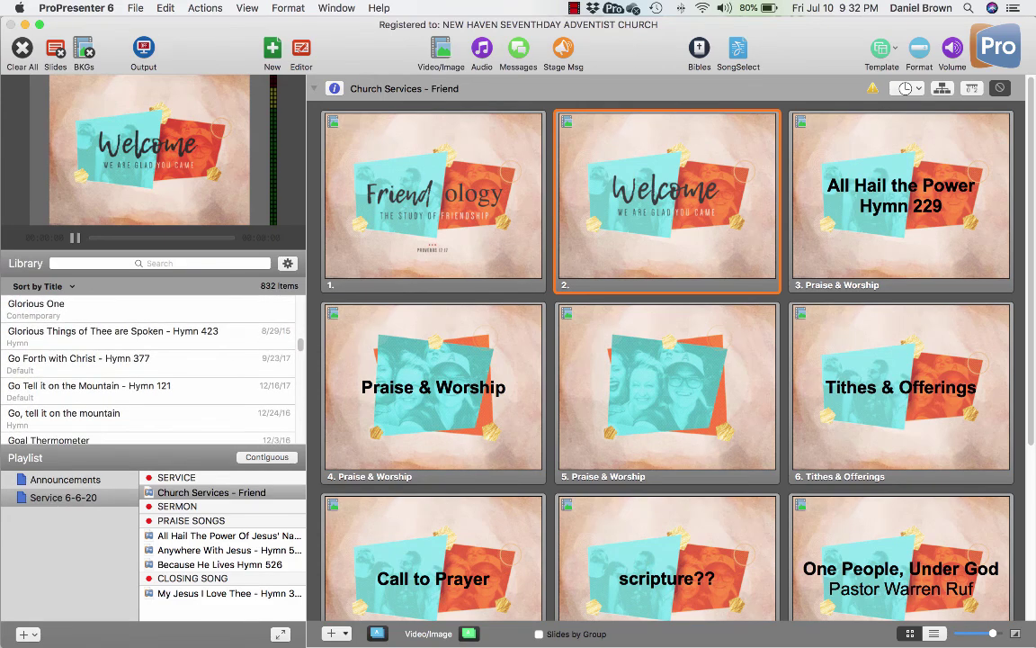
scroll(148, 369, "up", 15)
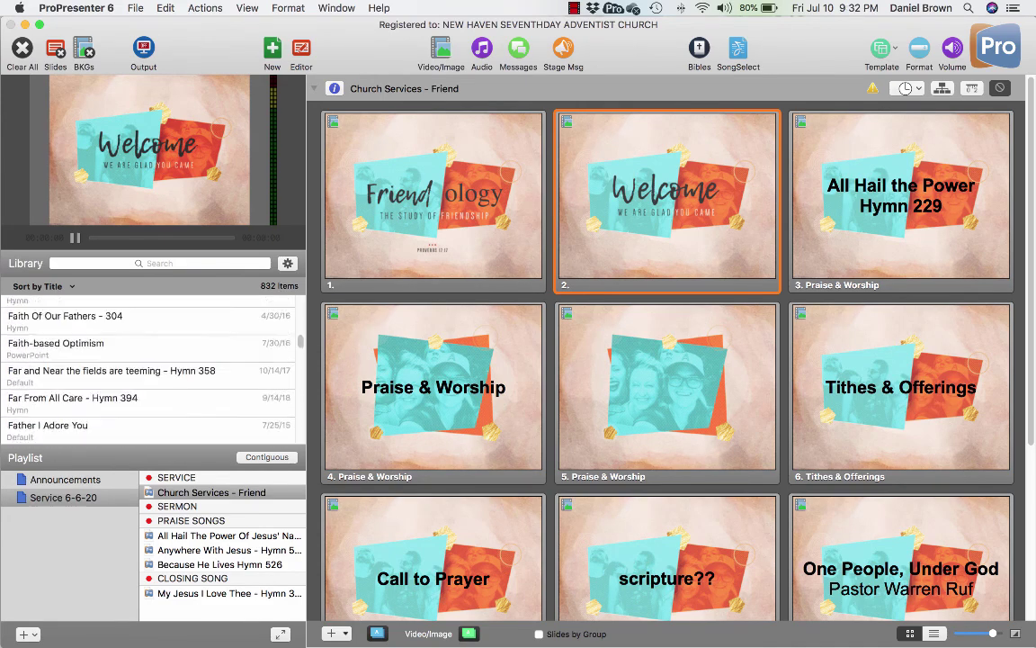
scroll(148, 369, "up", 3)
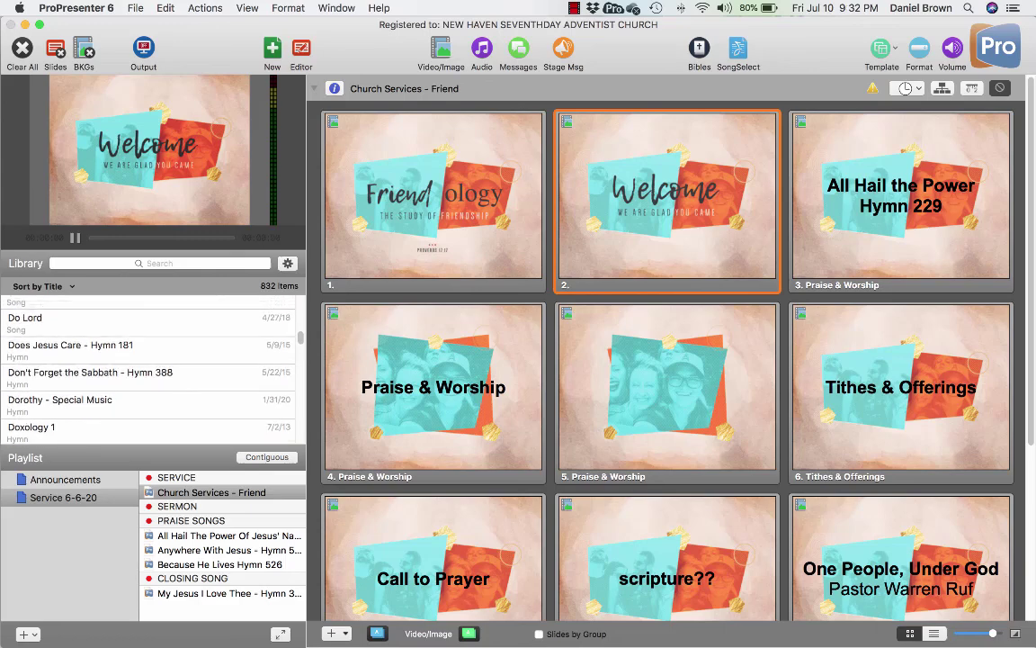
left_click(70, 346)
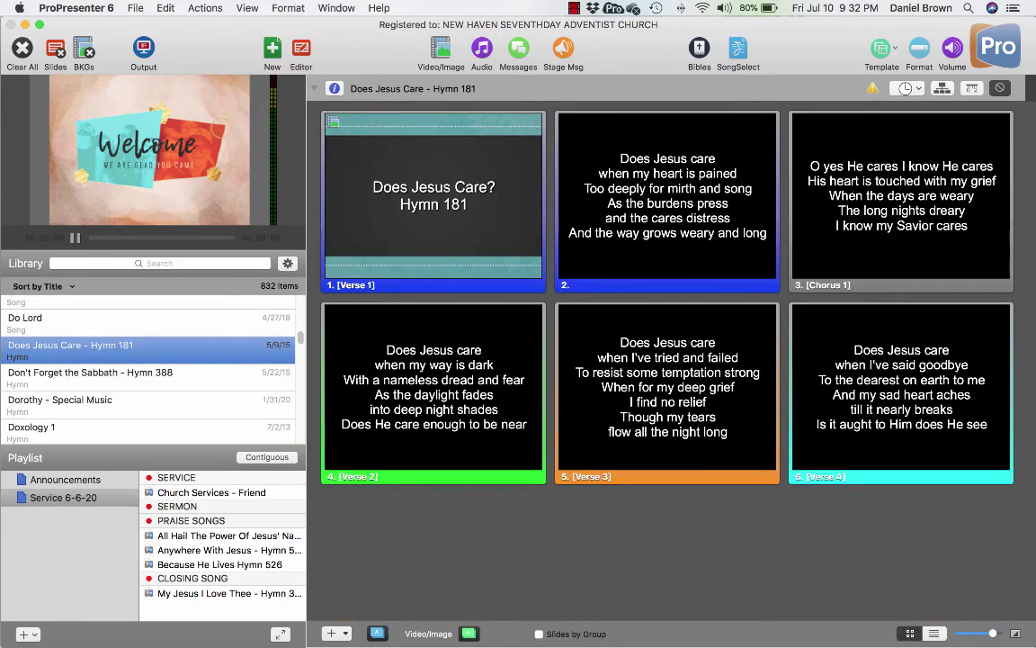
left_click(90, 373)
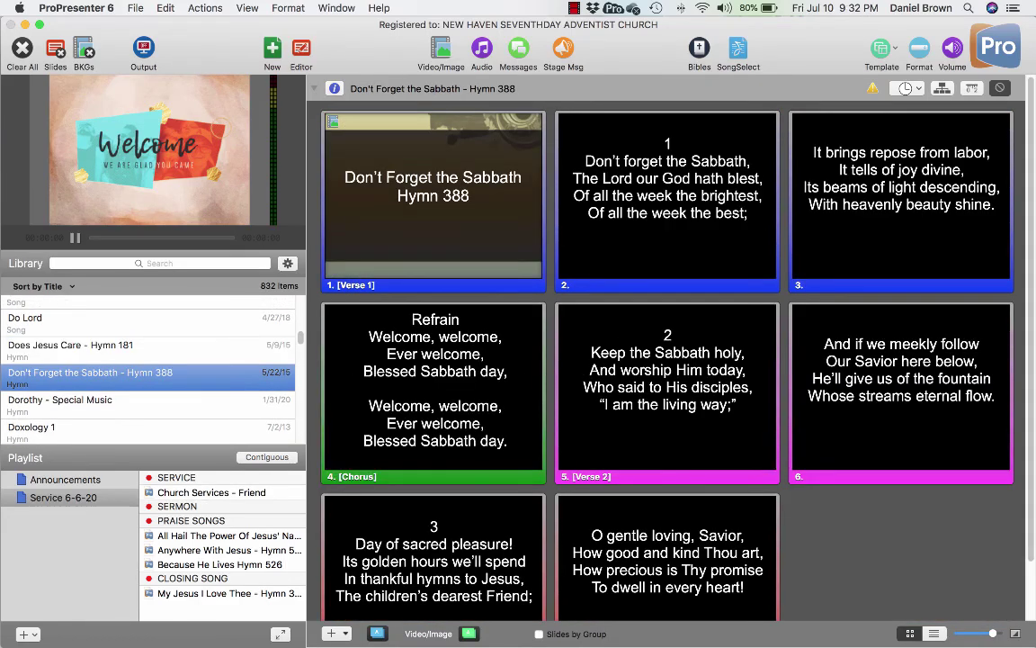
scroll(148, 369, "down", 5)
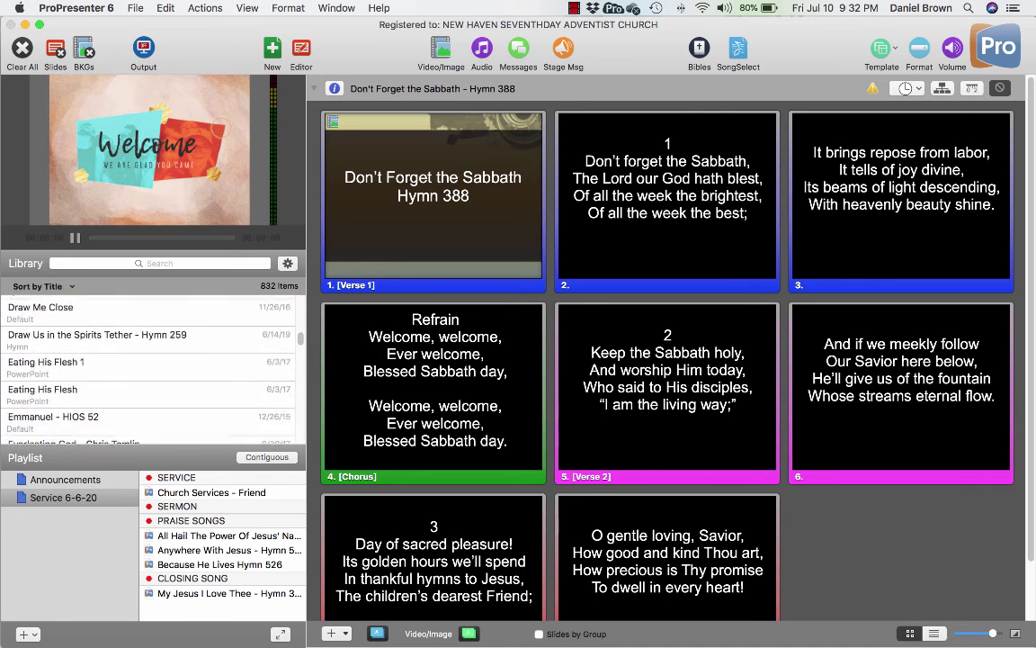
Step: Search the library for 565 and view the slides of "For The Beauty Of The Earth - Hymn 565"
left_click(153, 264)
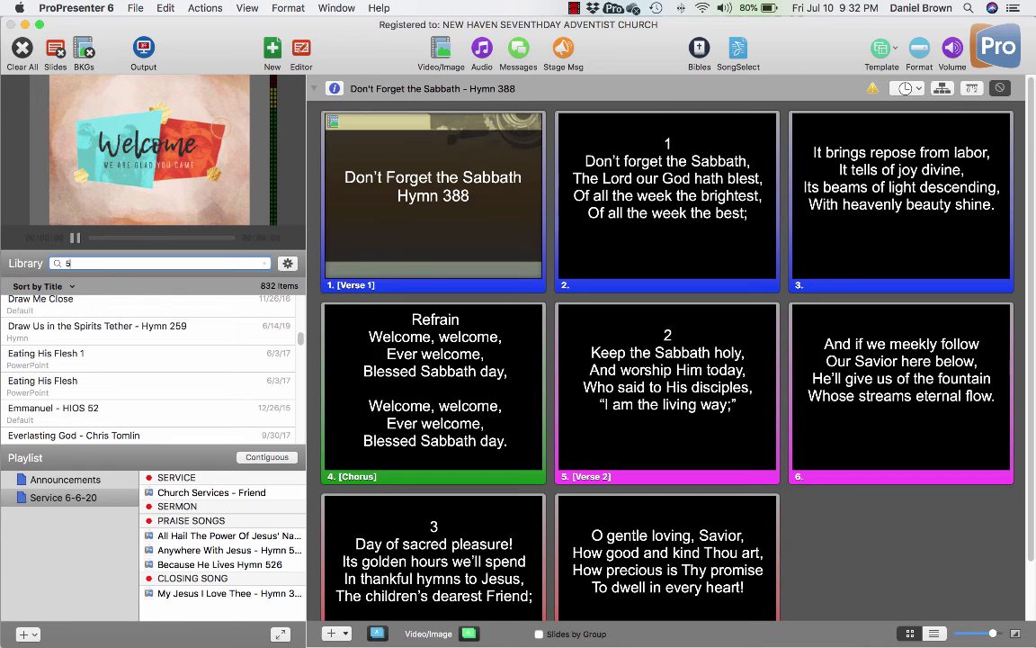
type("565")
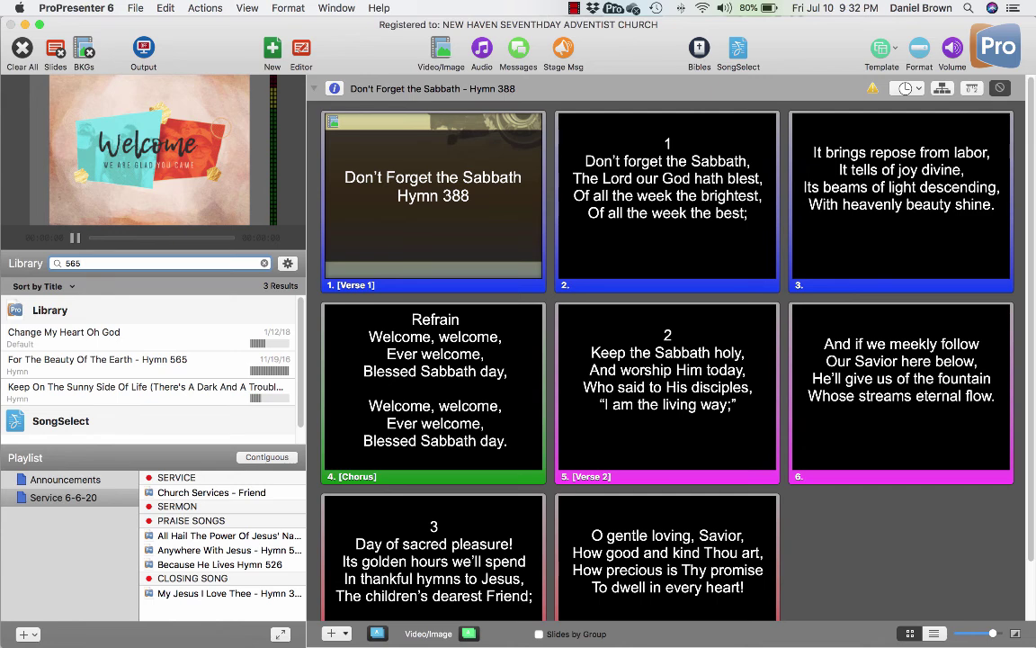
left_click(117, 363)
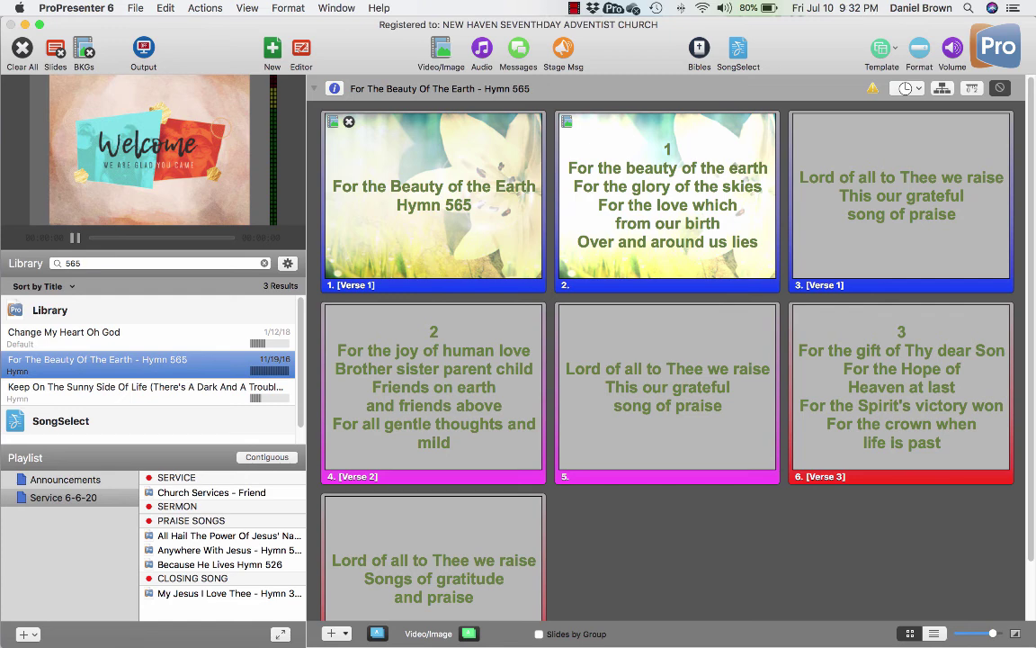
scroll(148, 360, "down", 1)
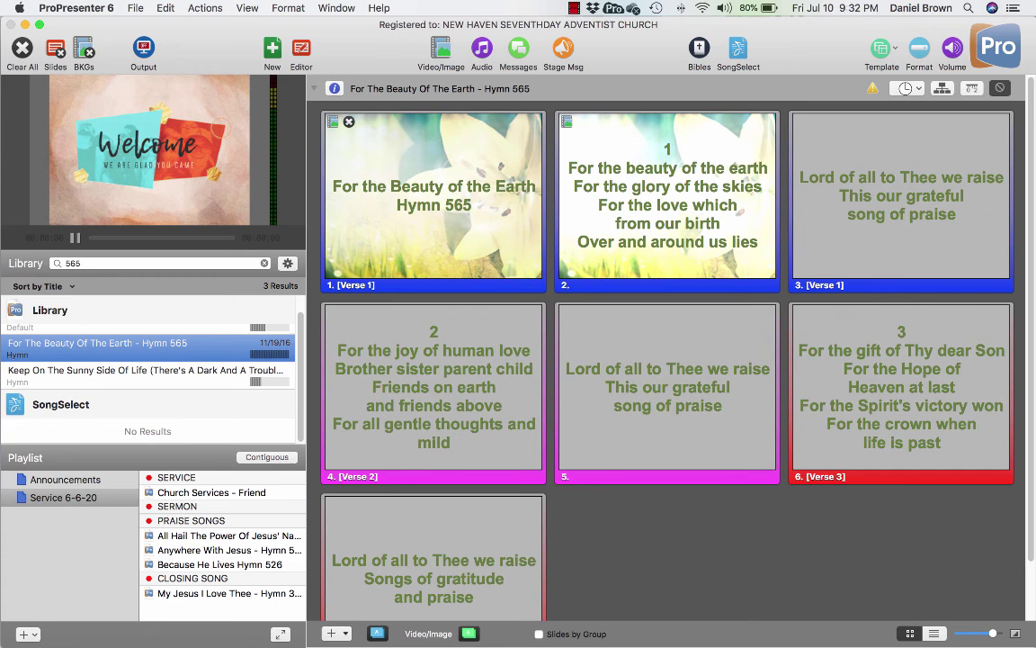
Step: Search the library for "majesty" and look through the matching library and SongSelect songs
double_click(73, 263)
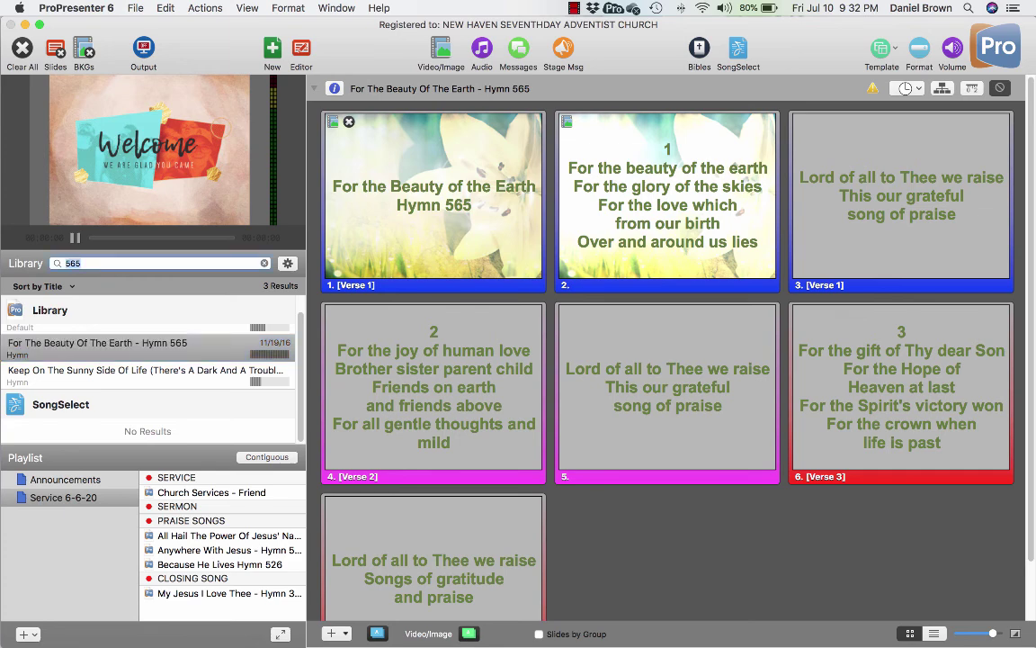
type("majesty")
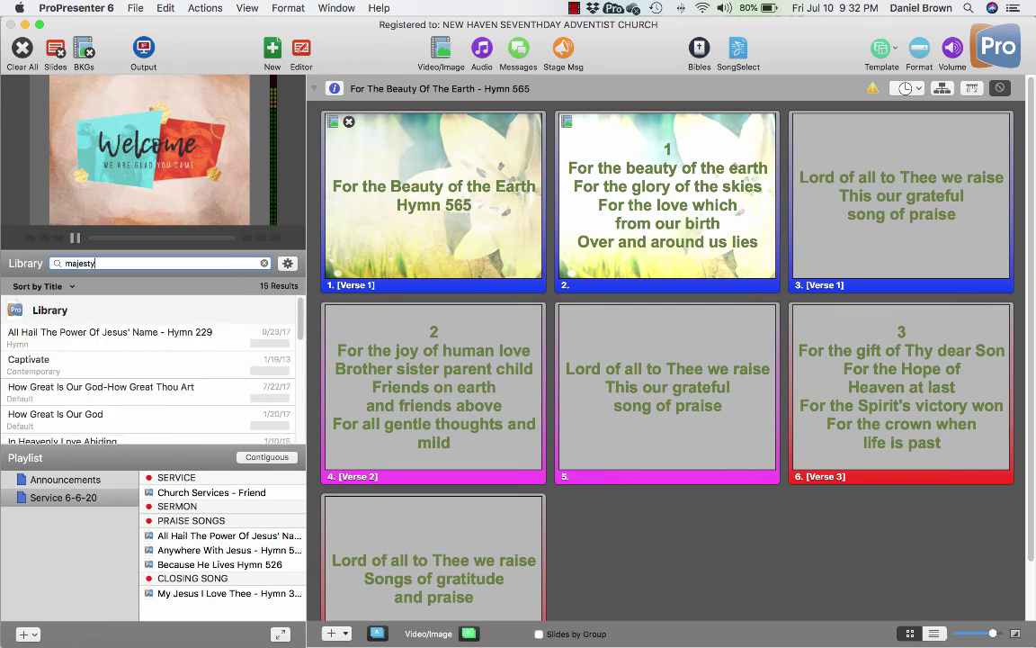
scroll(149, 373, "down", 10)
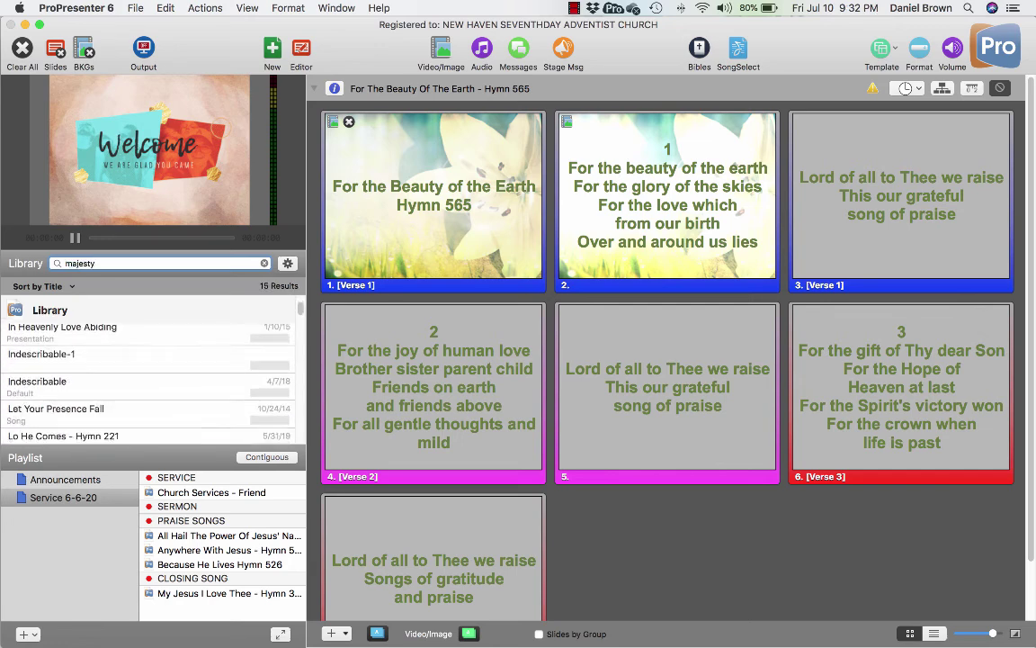
scroll(148, 374, "up", 5)
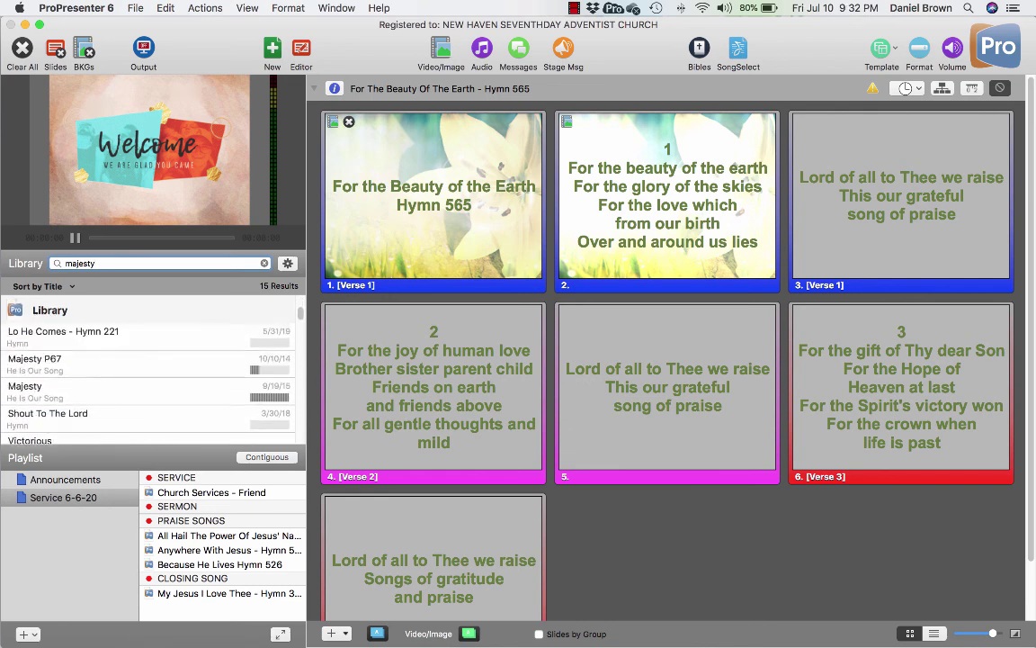
scroll(148, 374, "down", 6)
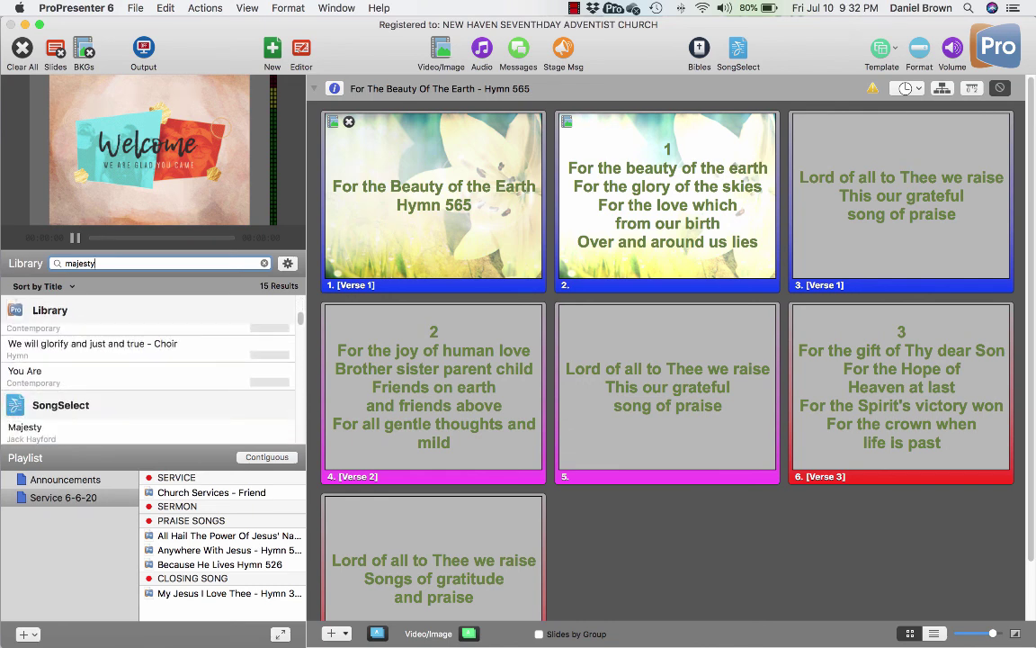
scroll(148, 373, "up", 1)
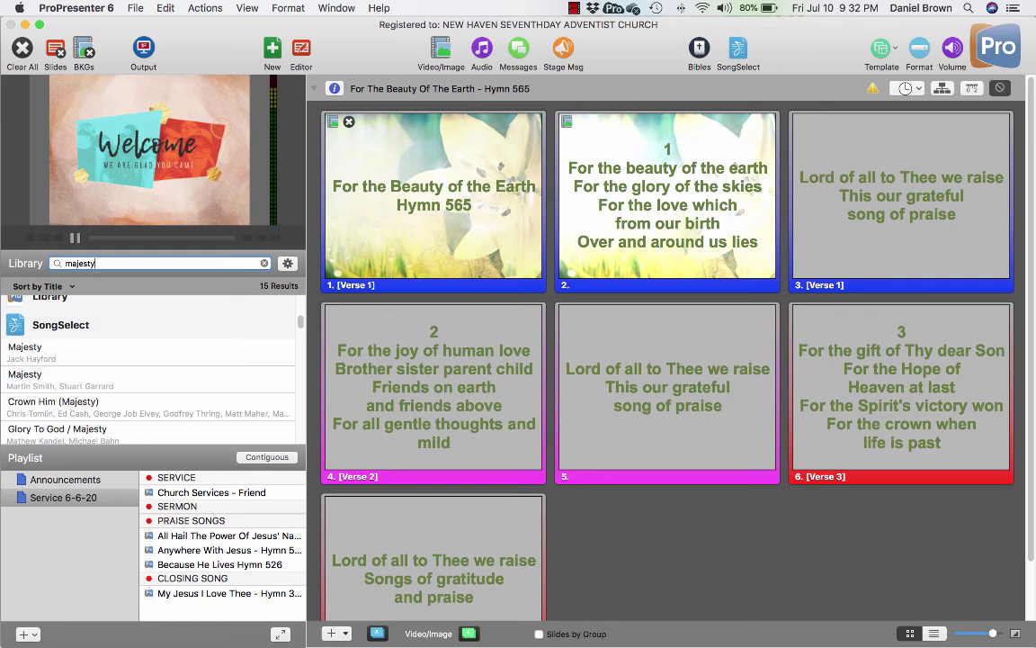
Step: Preview the lyrics of the first SongSelect song titled Majesty, close the preview and clear the library search
left_click(54, 352)
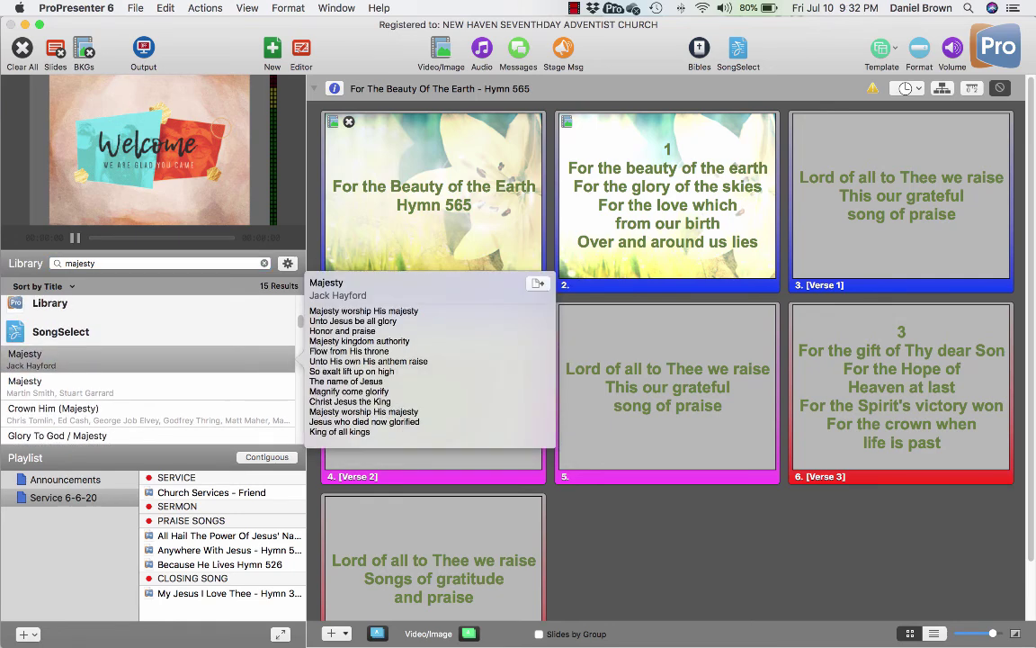
key("Escape")
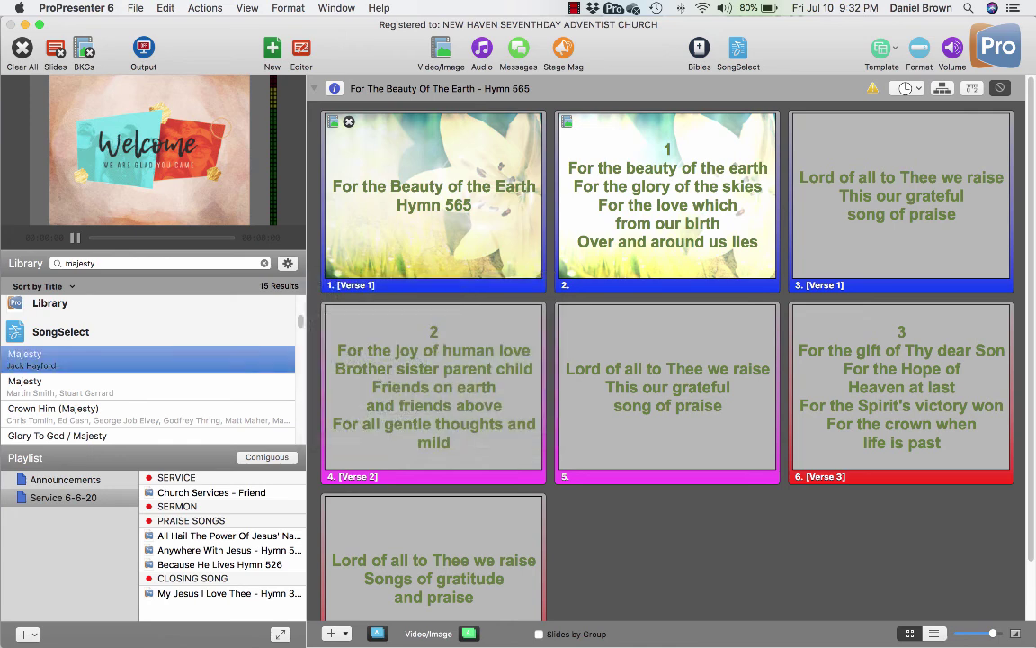
scroll(149, 369, "up", 10)
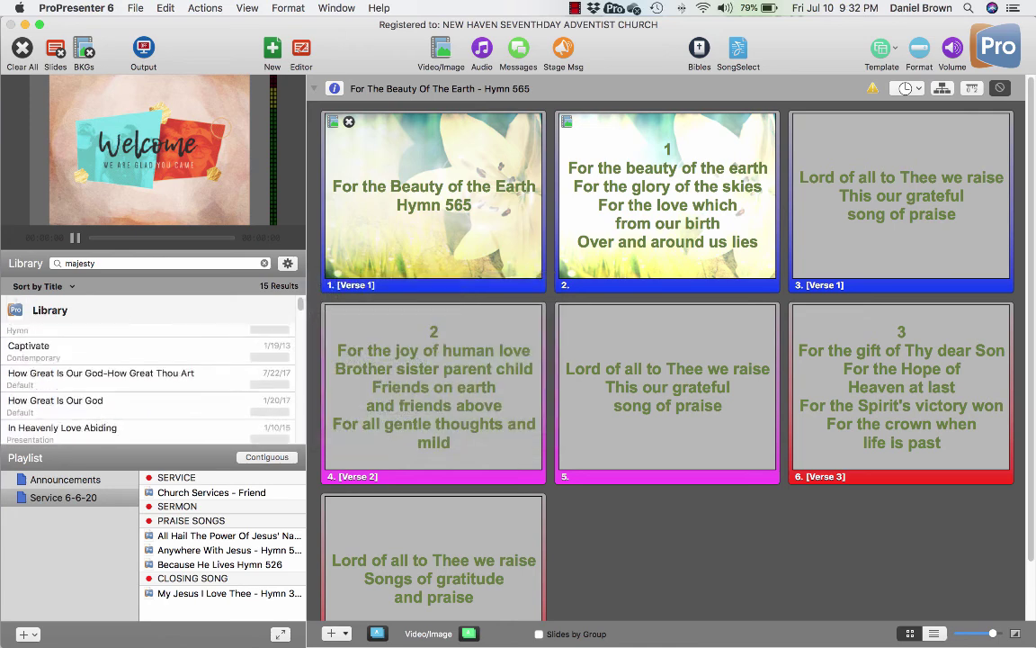
left_click(264, 263)
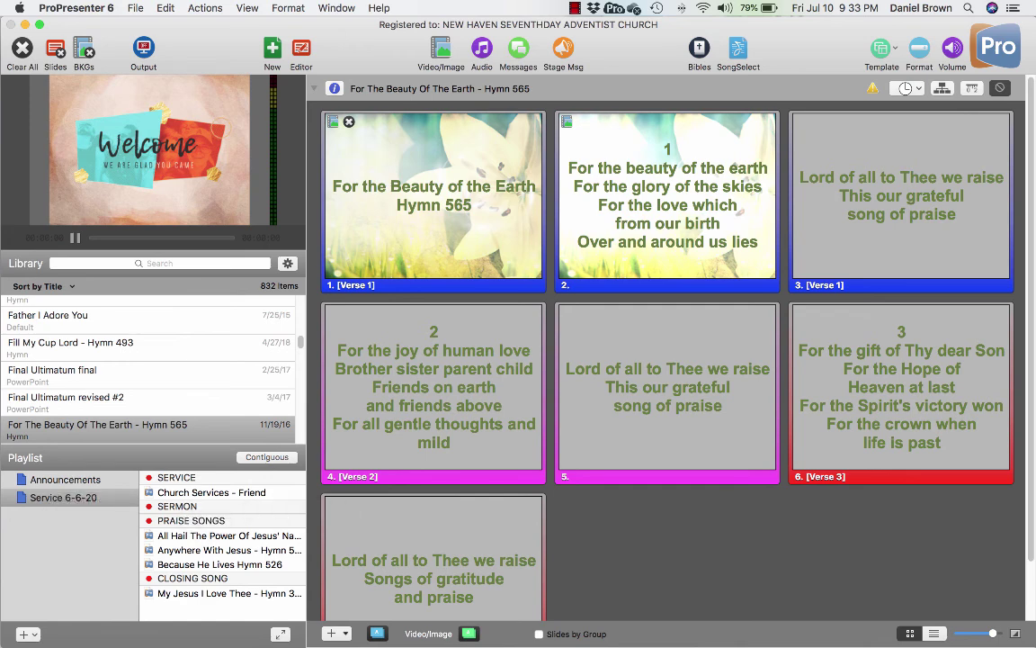
Step: Open the Announcements playlist and view its _Announcements - Static and _Announcements - LOOP presentations
left_click(64, 479)
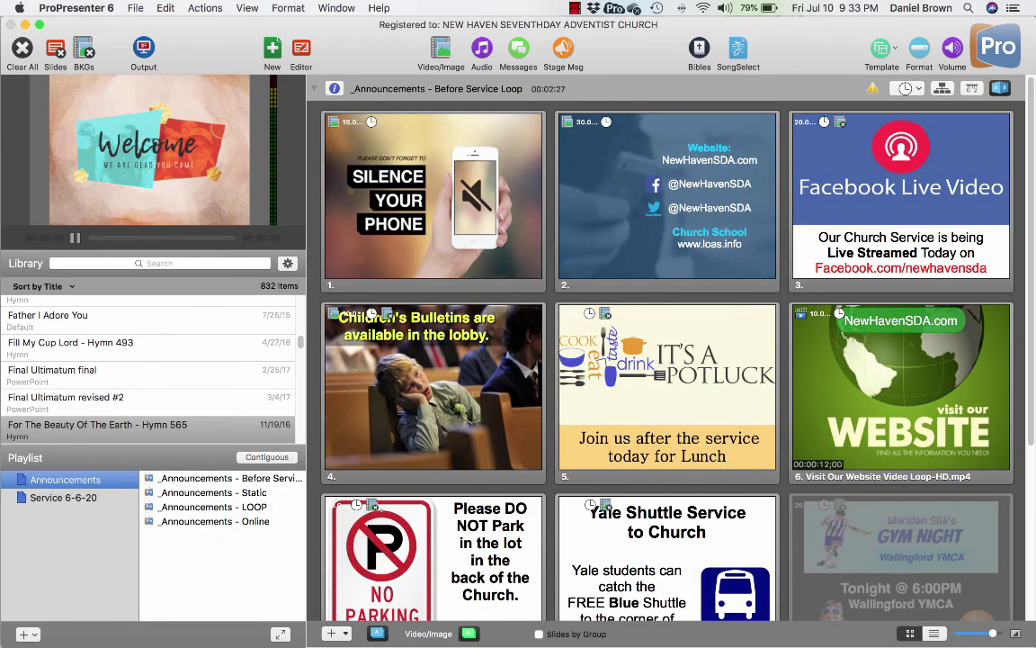
left_click(213, 492)
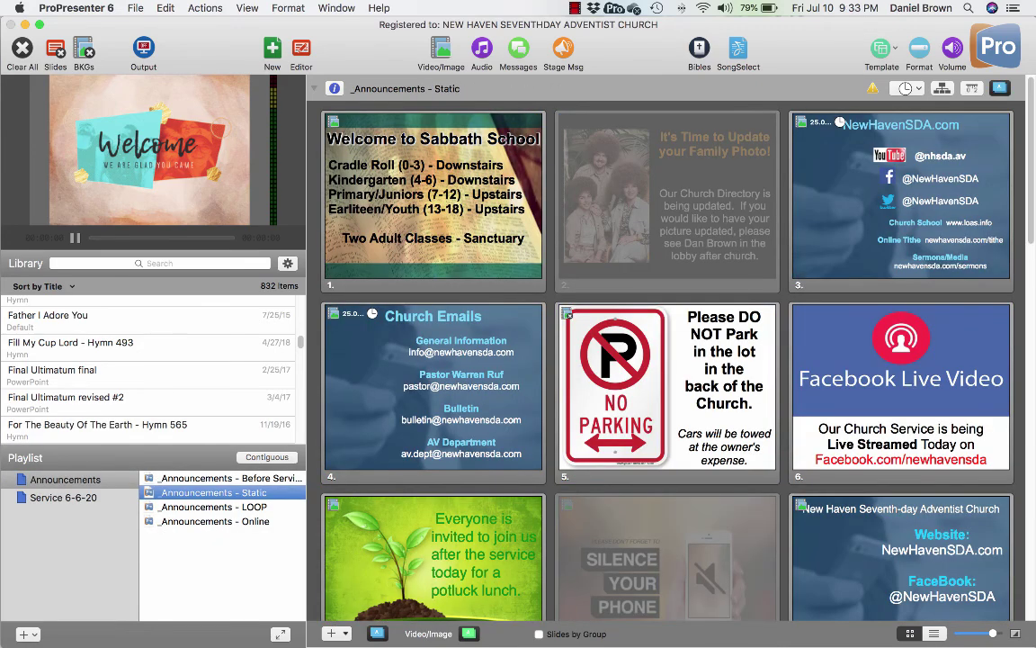
left_click(213, 508)
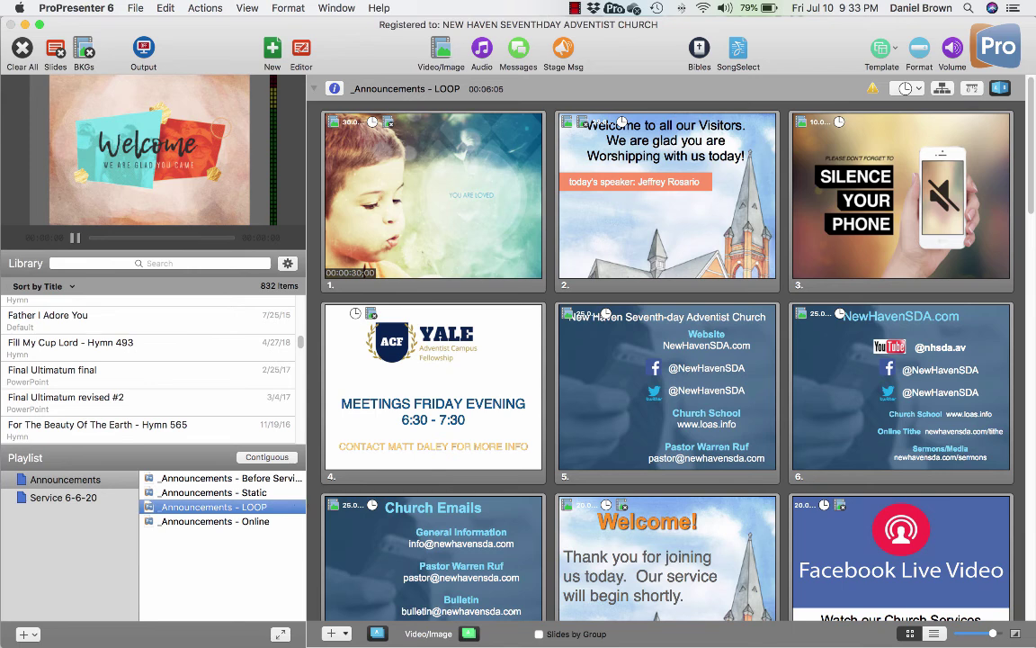
Step: Show the Church Emails slide of _Announcements - Static on the output, and view the _Announcements - Online presentation
left_click(214, 493)
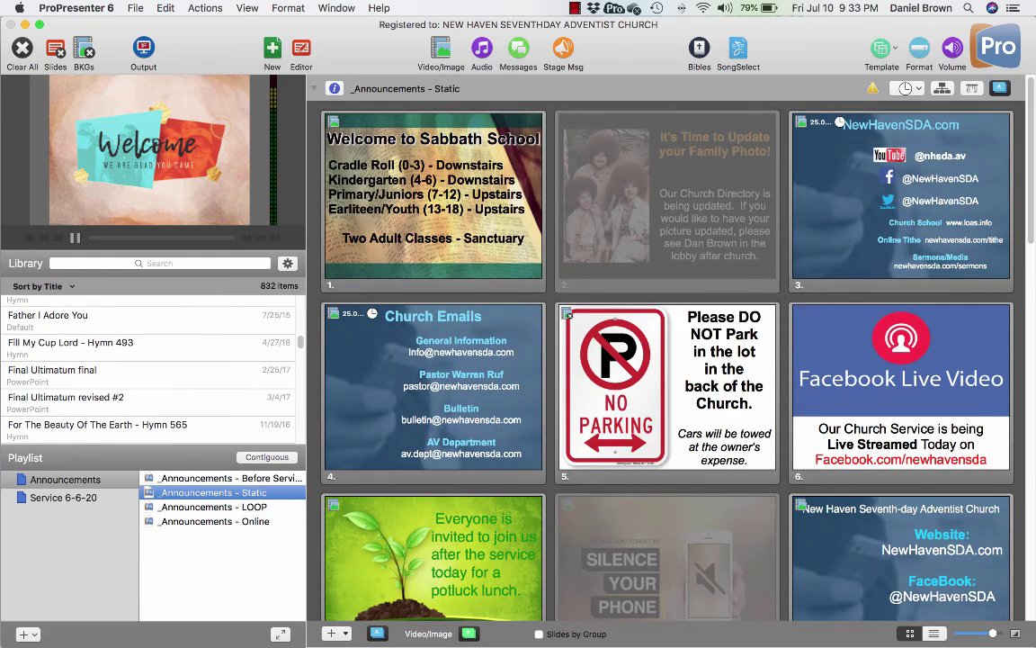
left_click(432, 387)
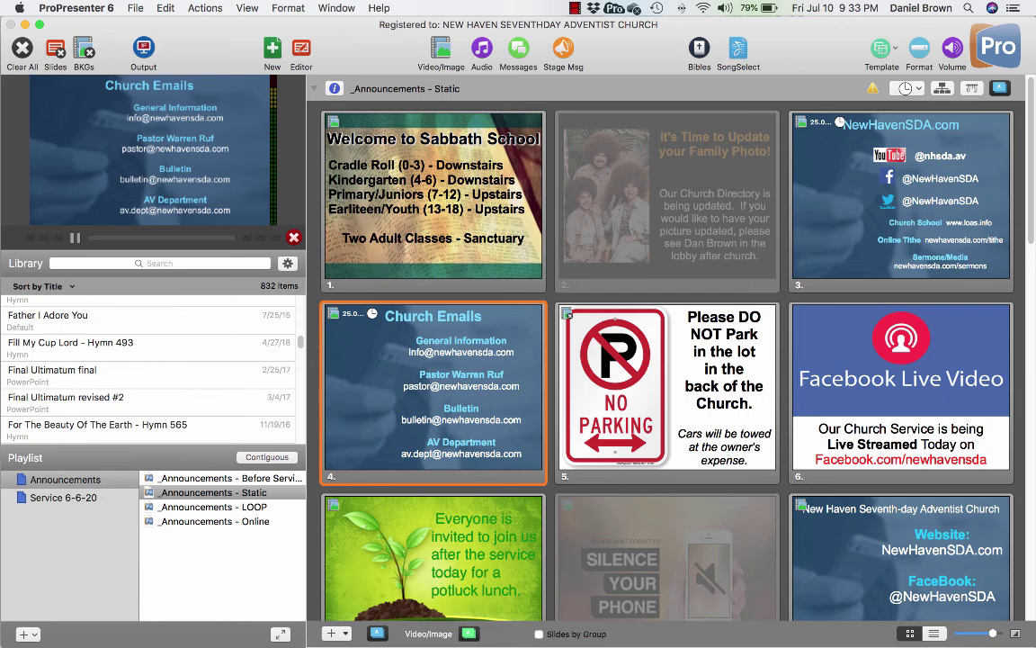
key("Down")
key("Down")
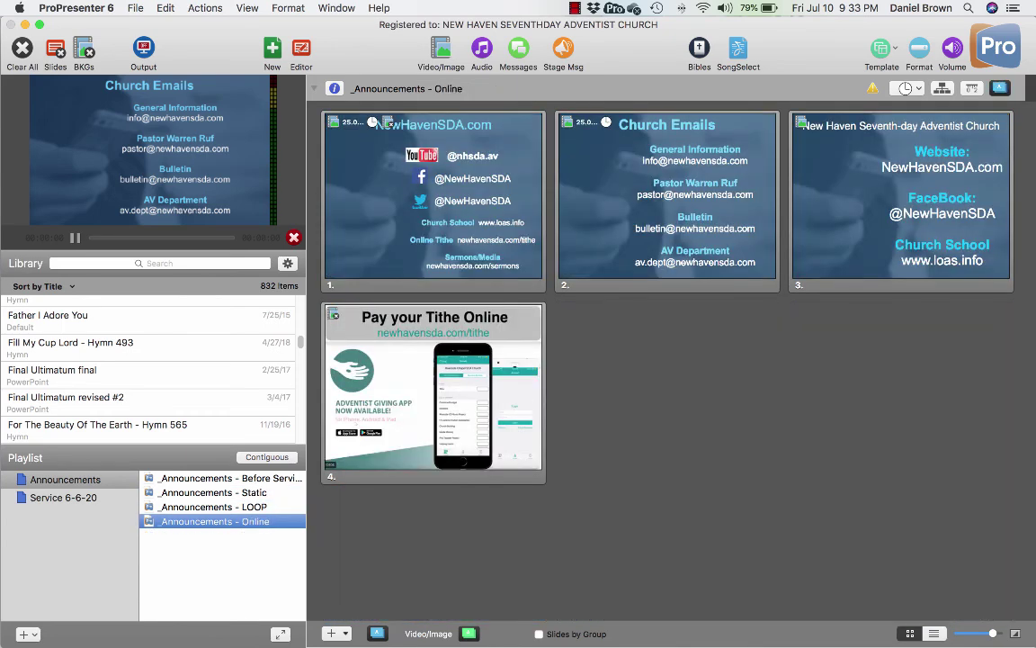
Step: Show the title slide of "All Hail The Power Of Jesus' Name - Hymn 229" from the Service 6-6-20 playlist on the output
left_click(63, 497)
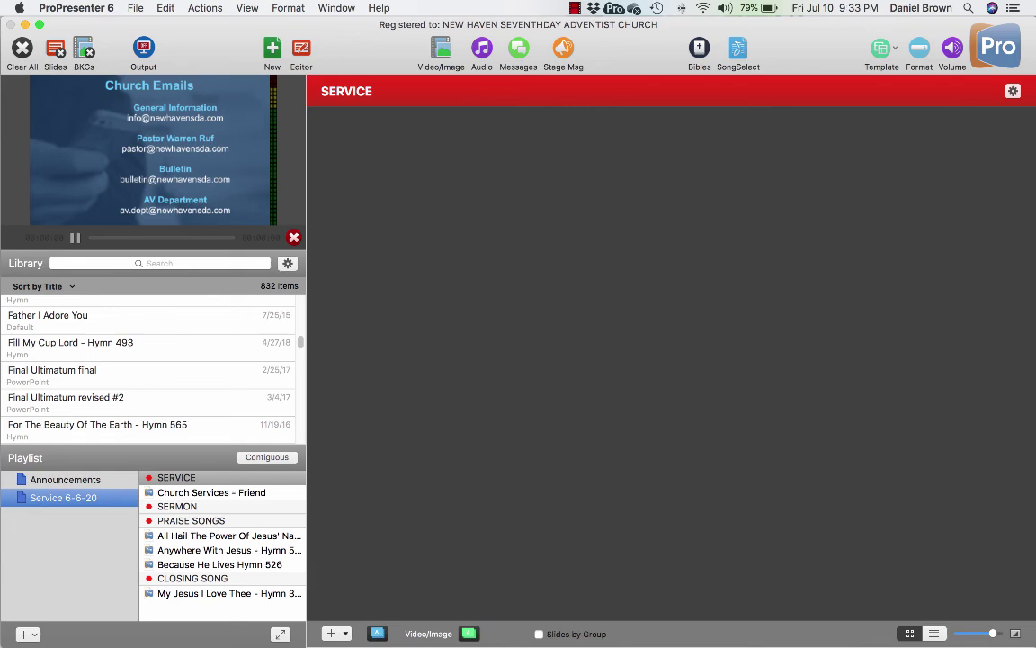
left_click(228, 536)
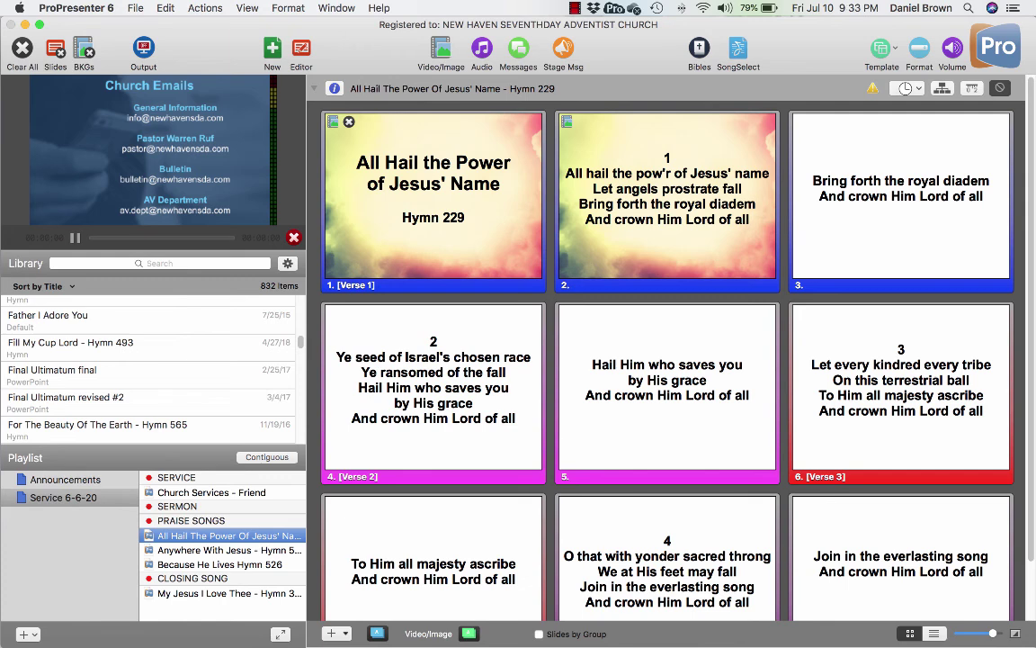
left_click(434, 197)
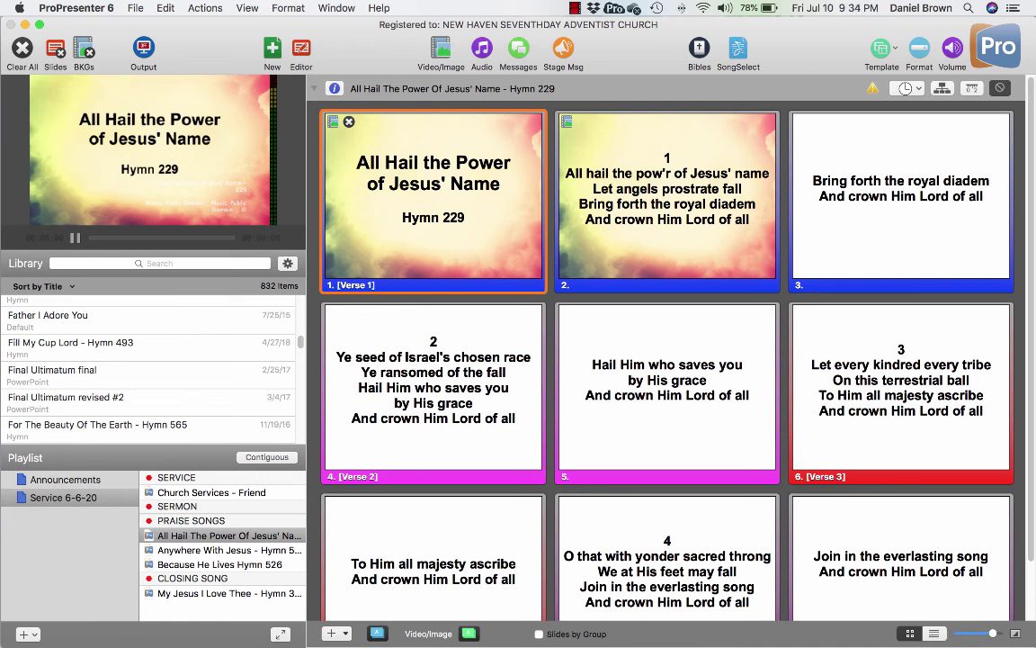
Step: Create a new playlist named "Service 7-11-20"
left_click(63, 498)
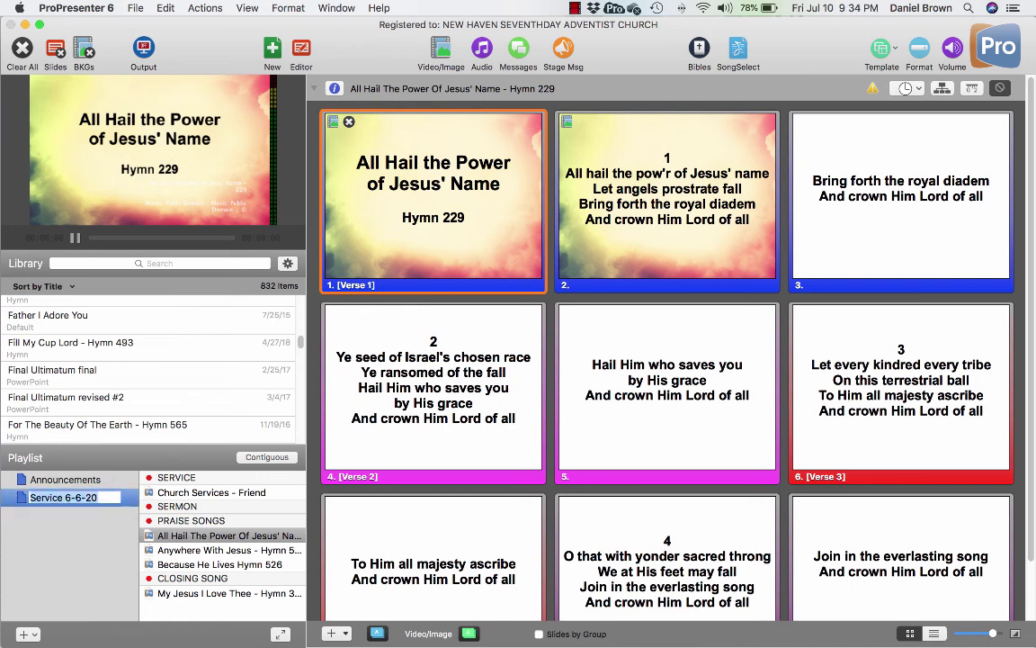
left_click(68, 555)
left_click(25, 634)
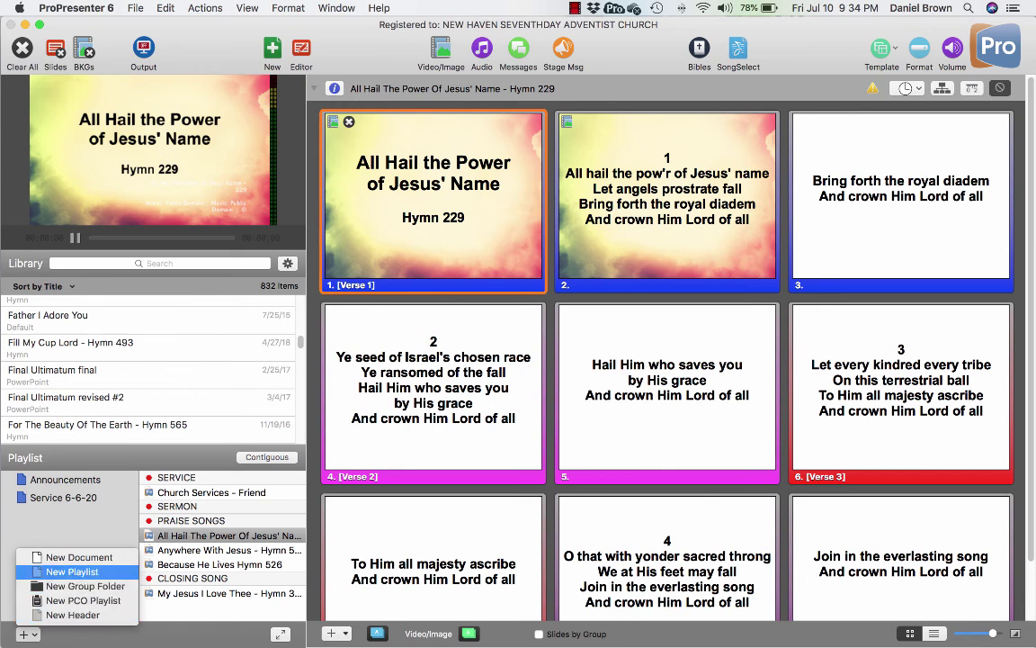
left_click(72, 571)
type("Ser")
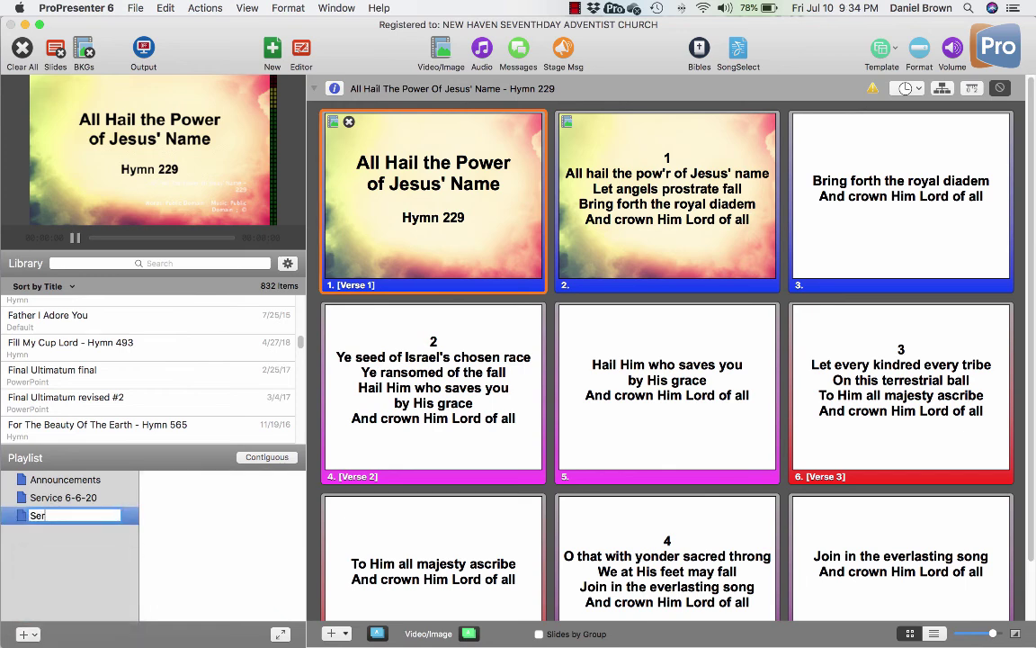
type("vice 7-11-20")
key("Return")
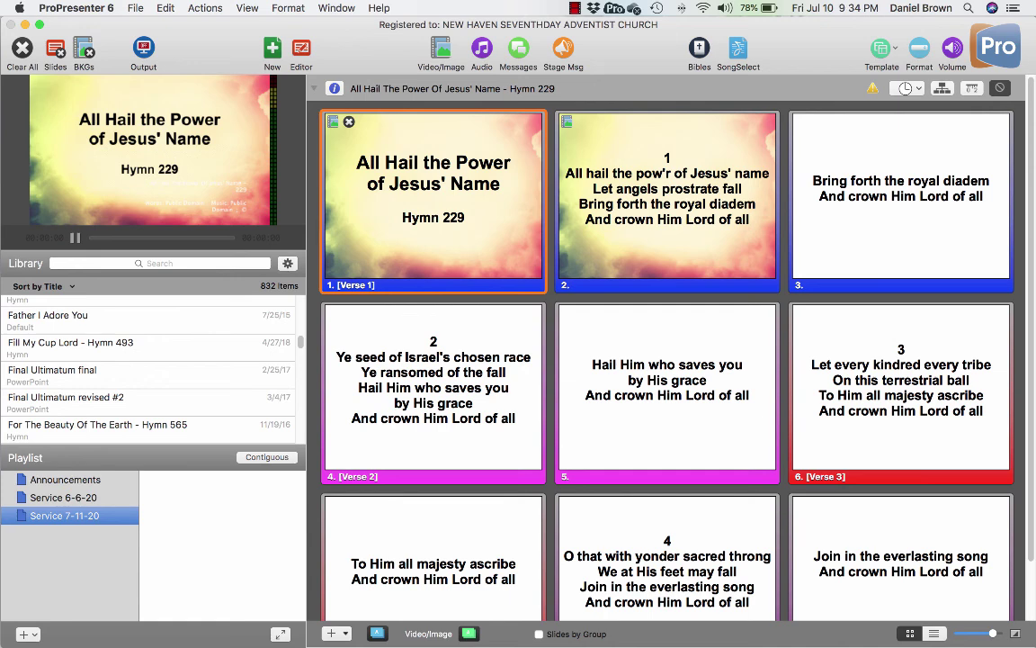
Step: Review the section headers of the Service 6-6-20 playlist and return to the Service 7-11-20 playlist
left_click(64, 497)
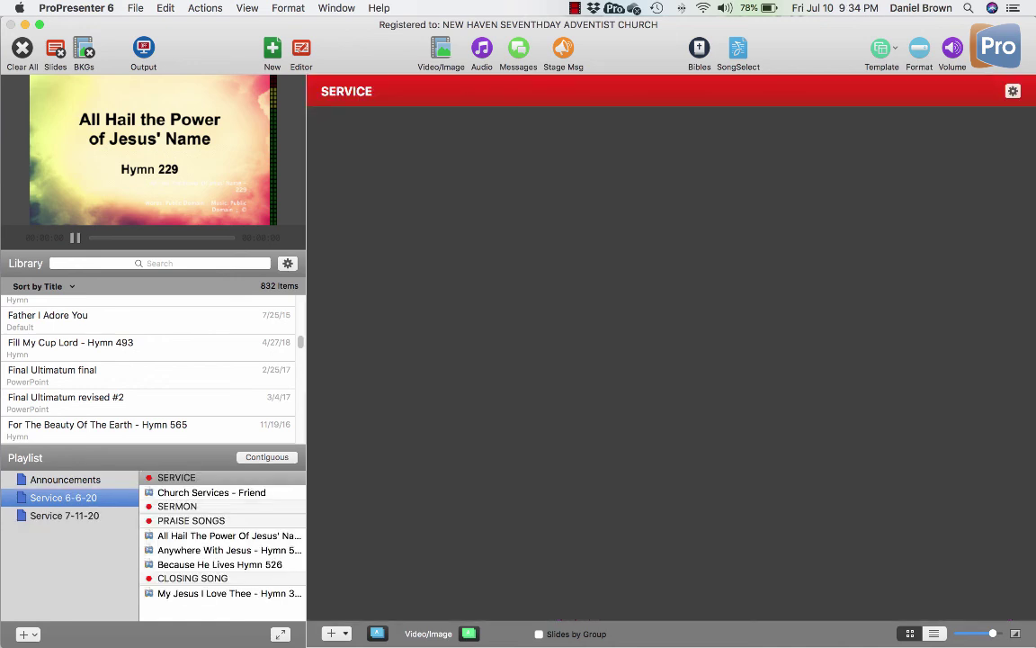
left_click_drag(176, 477, 187, 498)
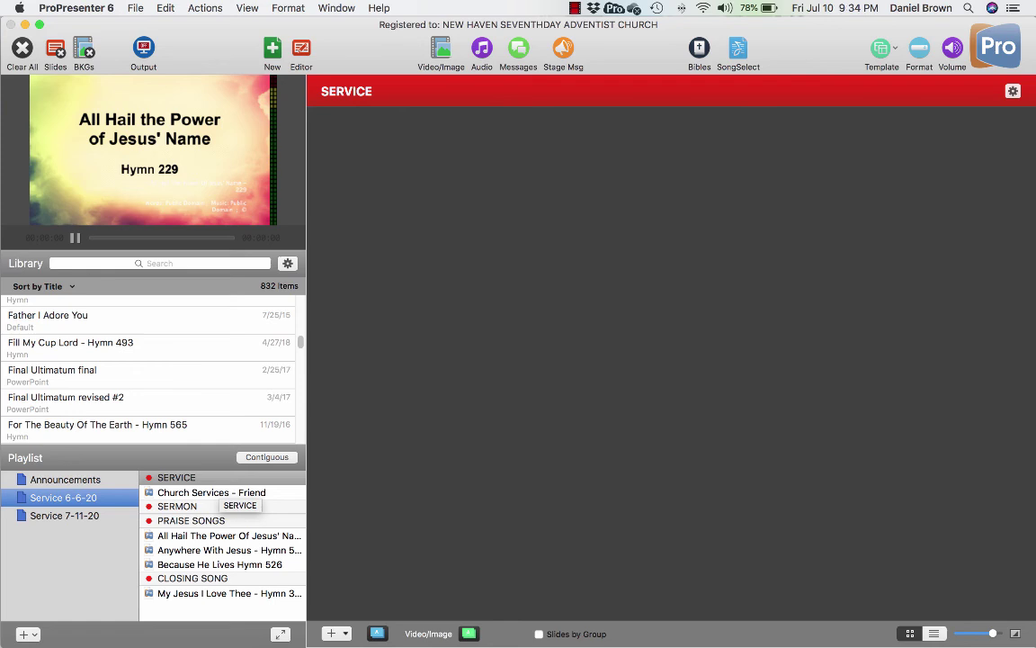
left_click(81, 515)
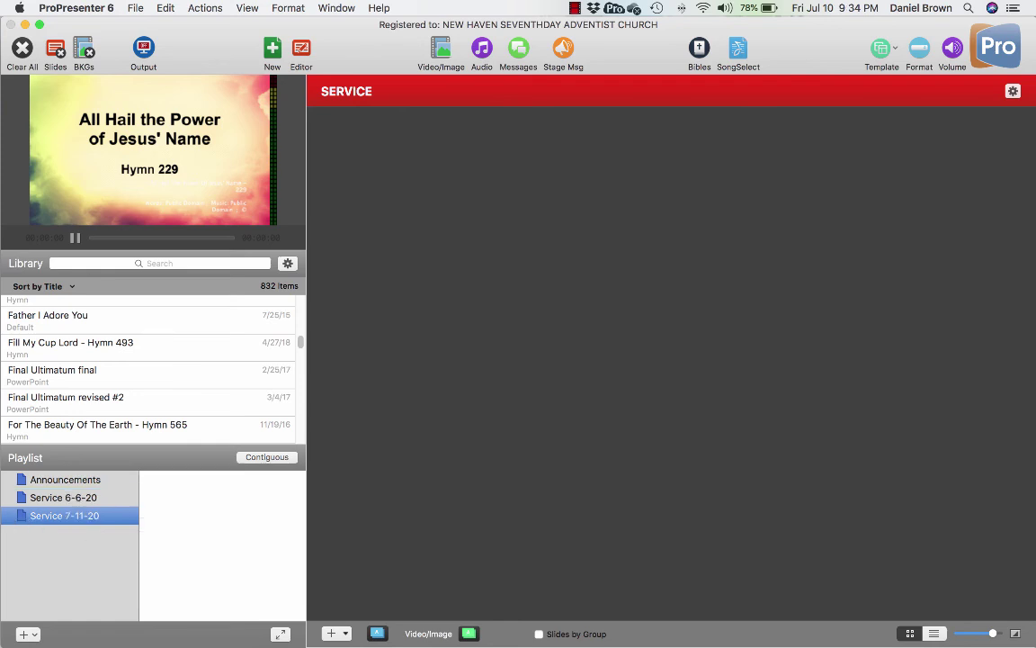
Step: Add a header named "Service" to the Service 7-11-20 playlist
left_click(27, 635)
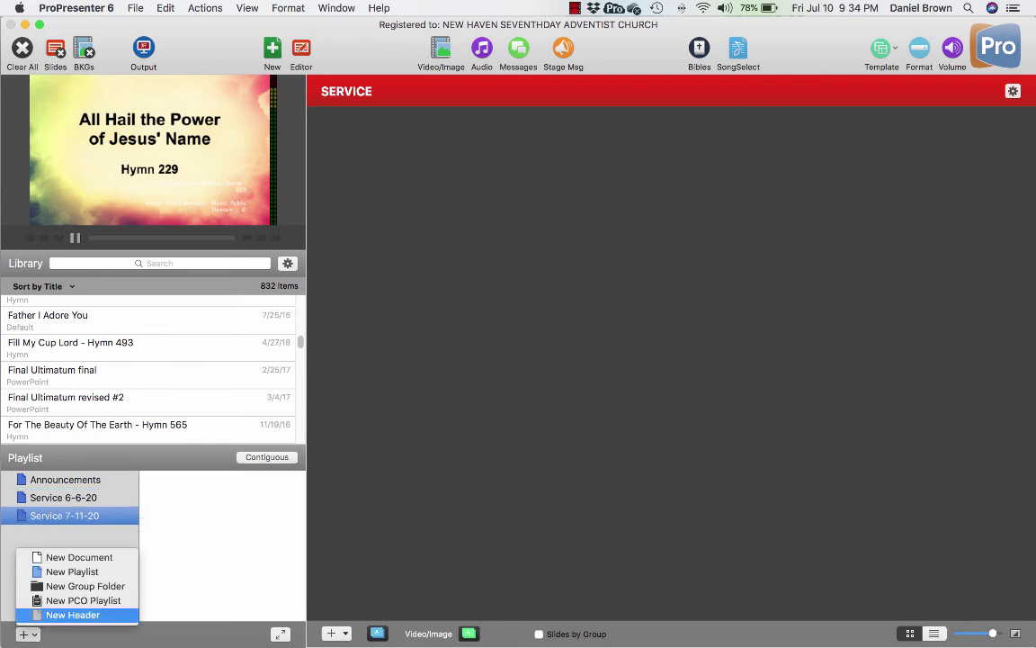
left_click(72, 614)
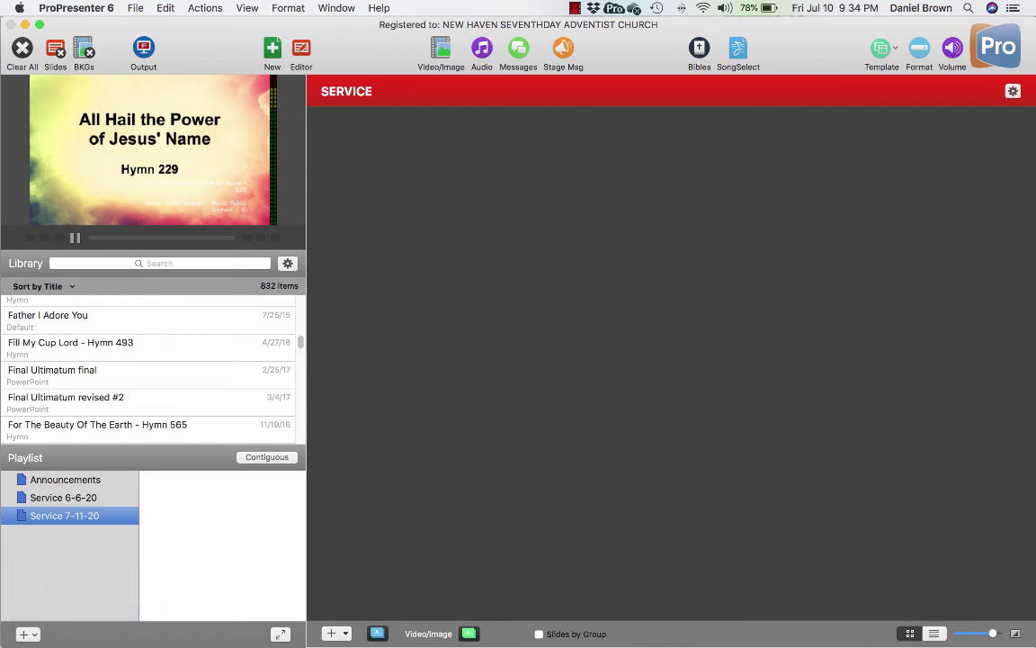
double_click(203, 477)
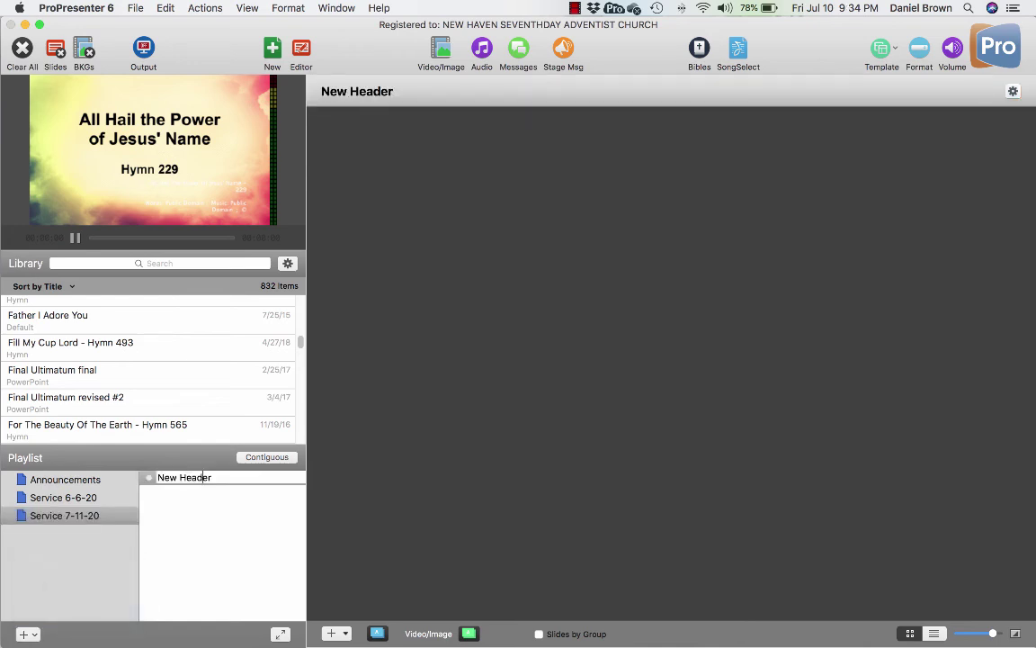
key("super+a")
type("S")
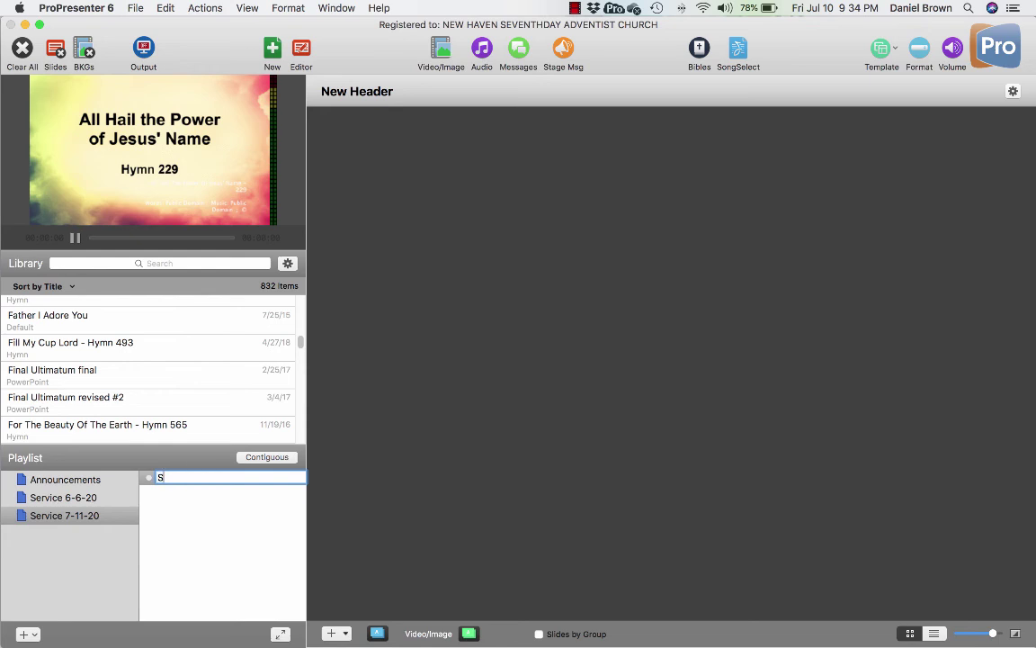
type("ervice")
key("Return")
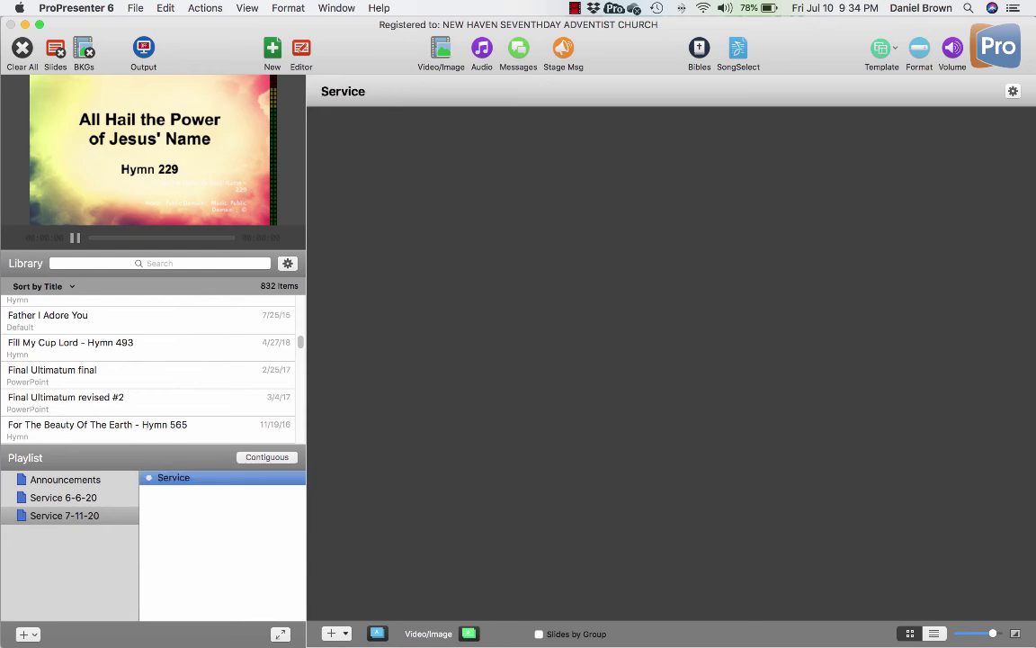
Step: Add a header named "Praise Songs" to the Service 7-11-20 playlist
left_click(27, 634)
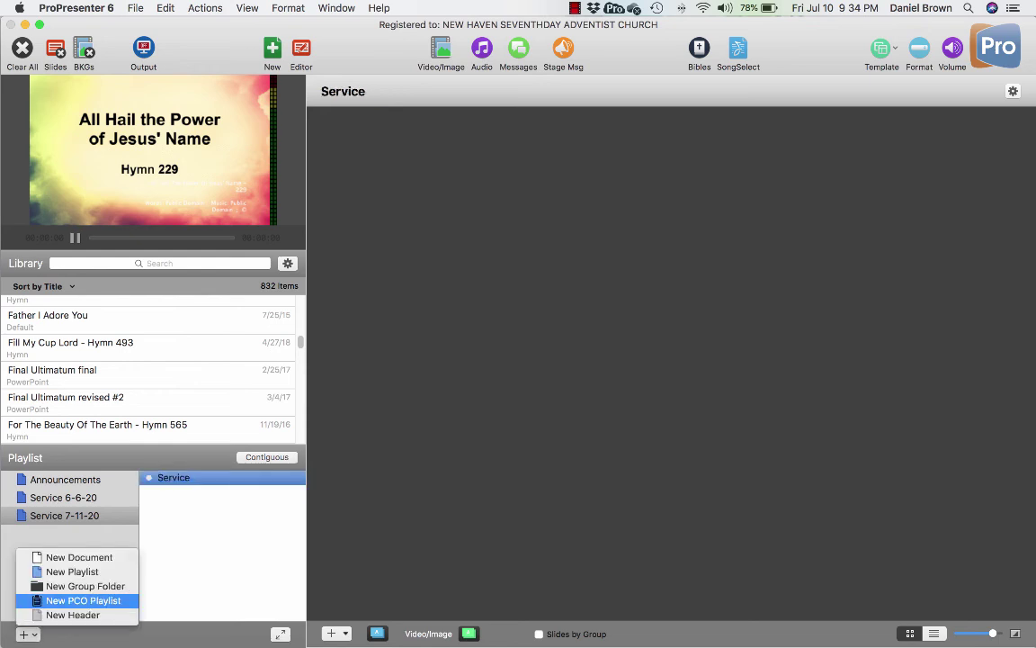
left_click(28, 634)
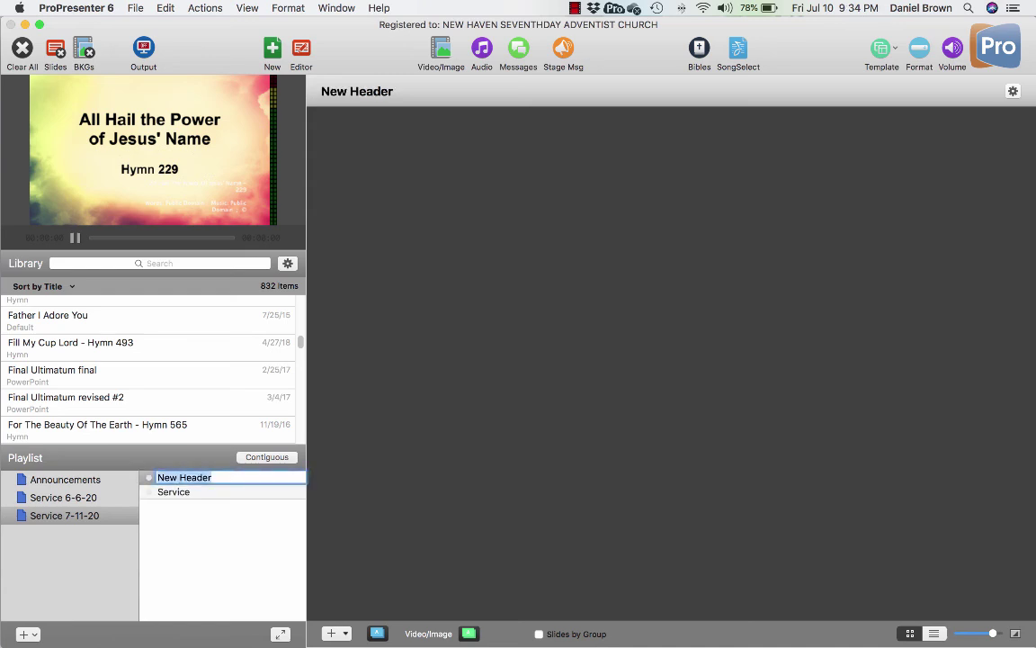
type("Praise Songs")
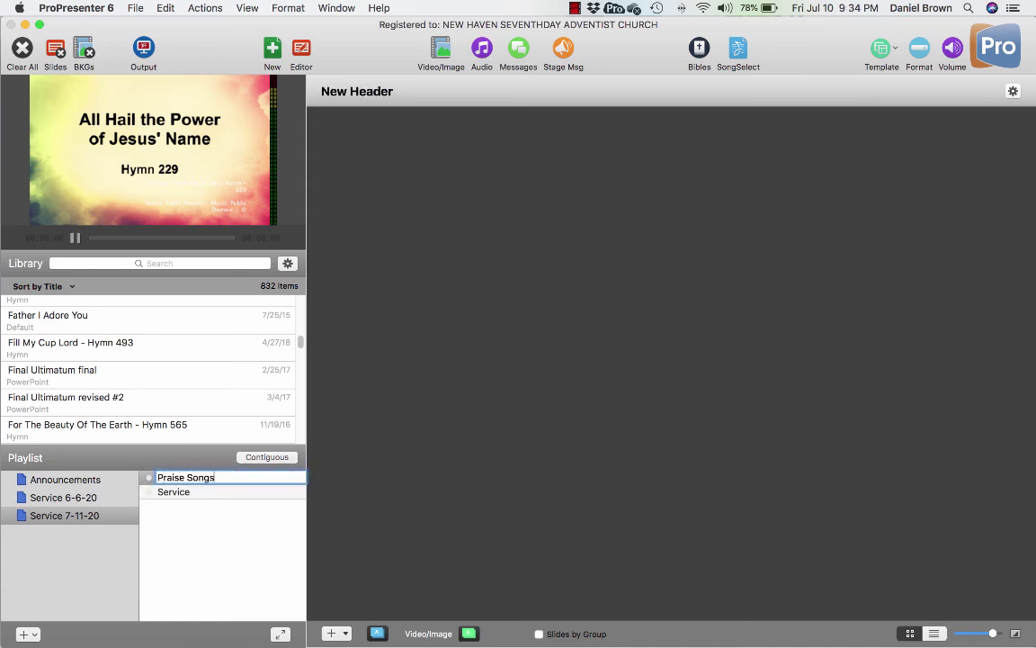
key("Return")
Step: Add a header named "Sermon" to the Service 7-11-20 playlist
left_click(27, 634)
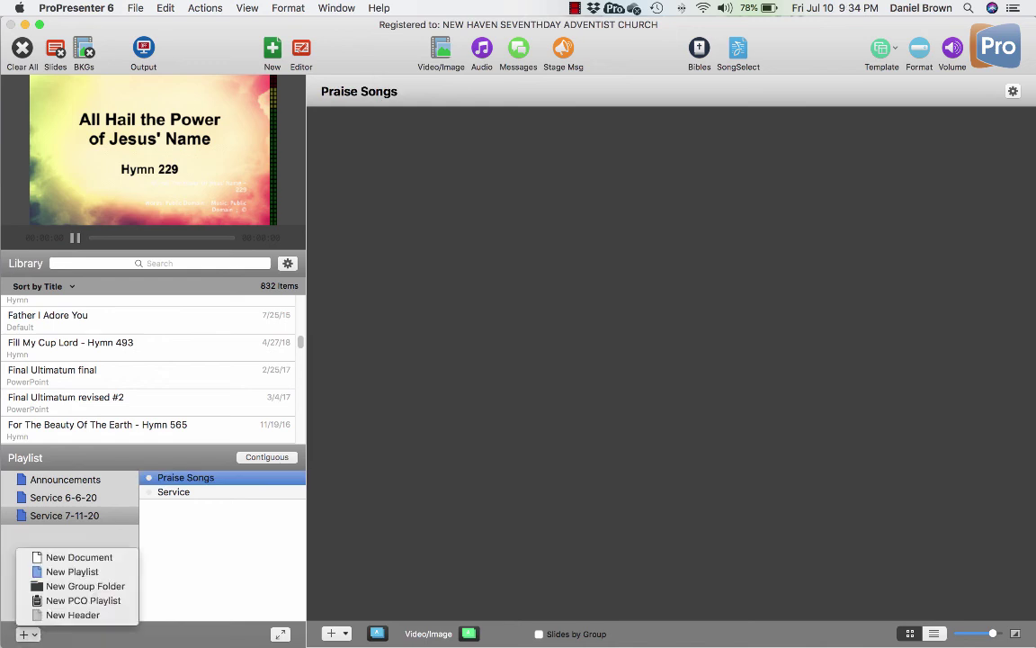
left_click(73, 616)
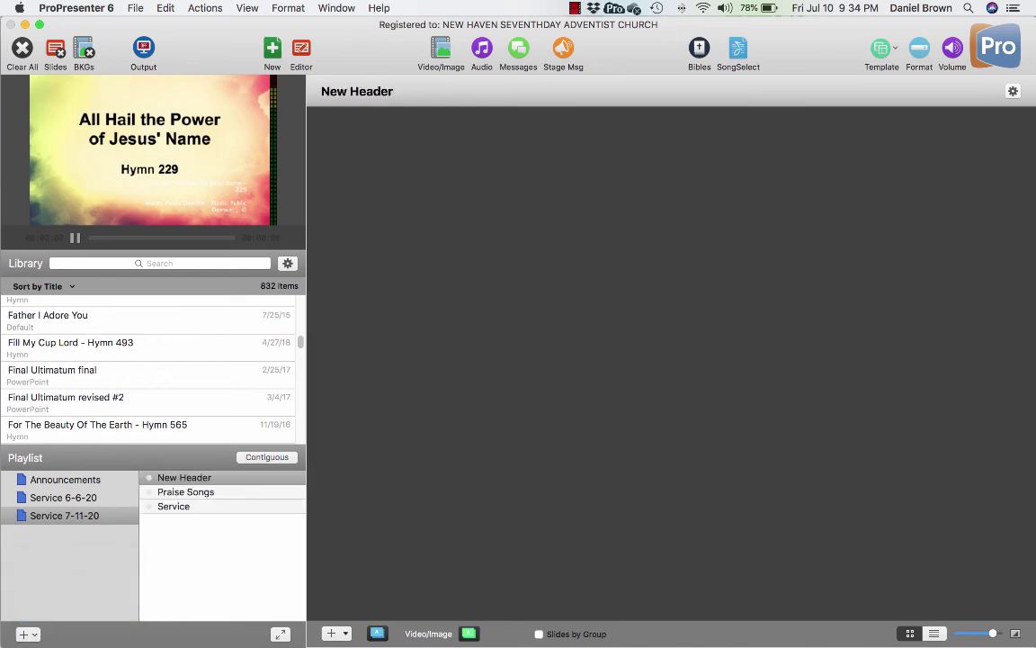
type("Sermon")
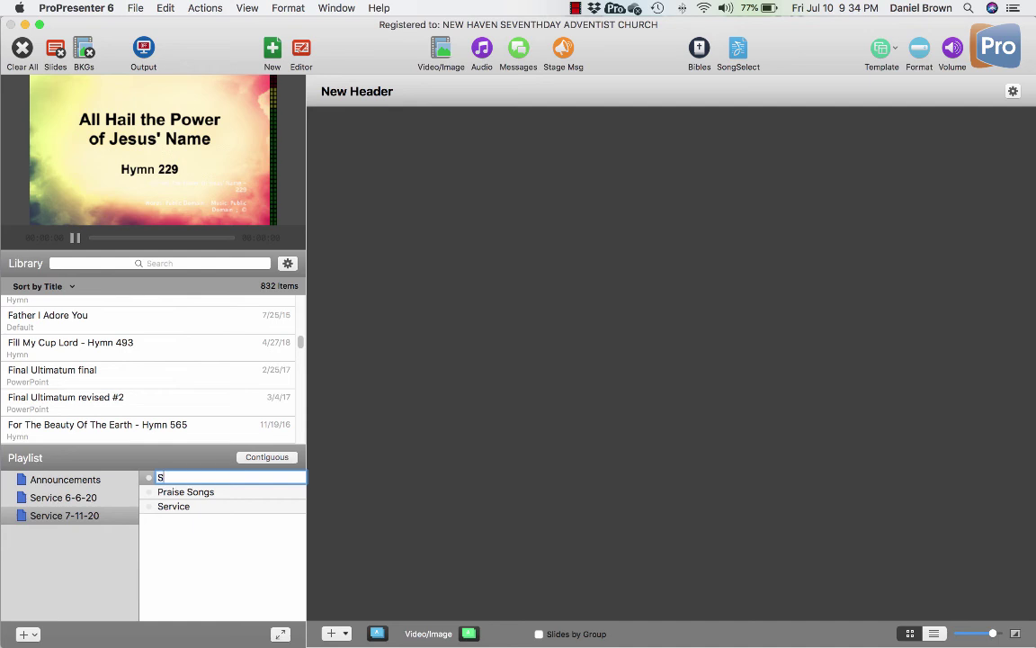
key("Return")
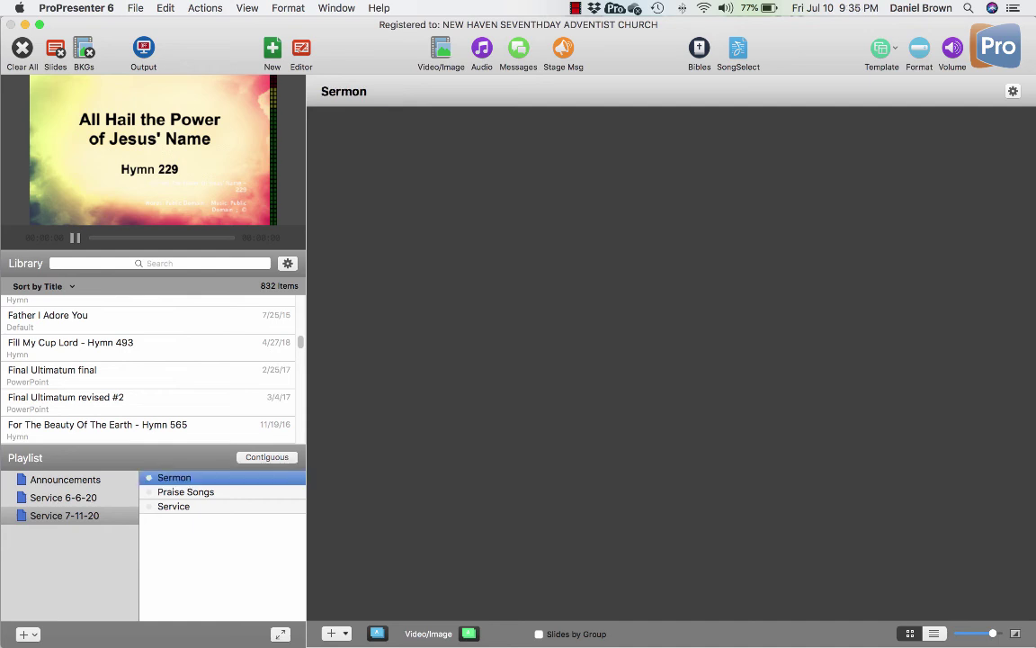
Step: Add a header named "Closing Song" and reorder the playlist's headers as Service, Praise Songs, Sermon, Closing Song
left_click(27, 634)
left_click(73, 615)
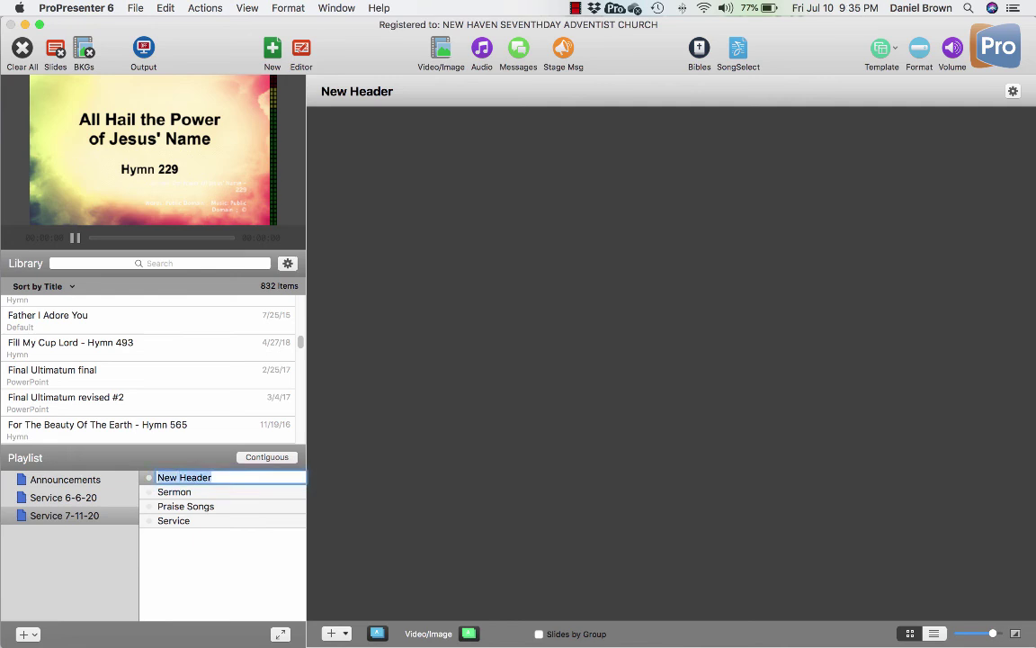
type("Closing Song")
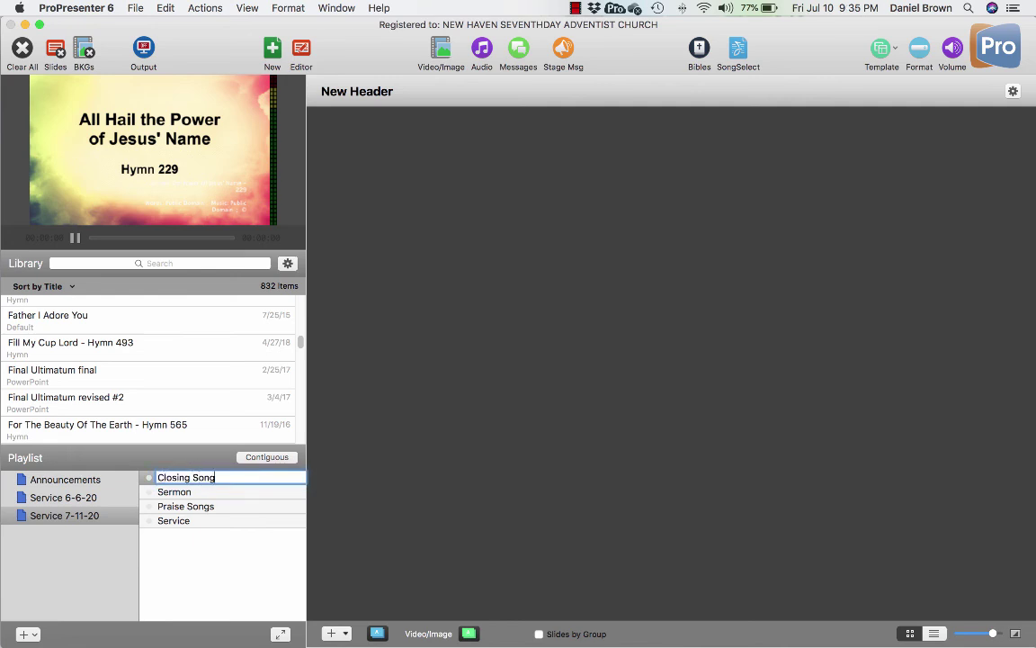
key("Return")
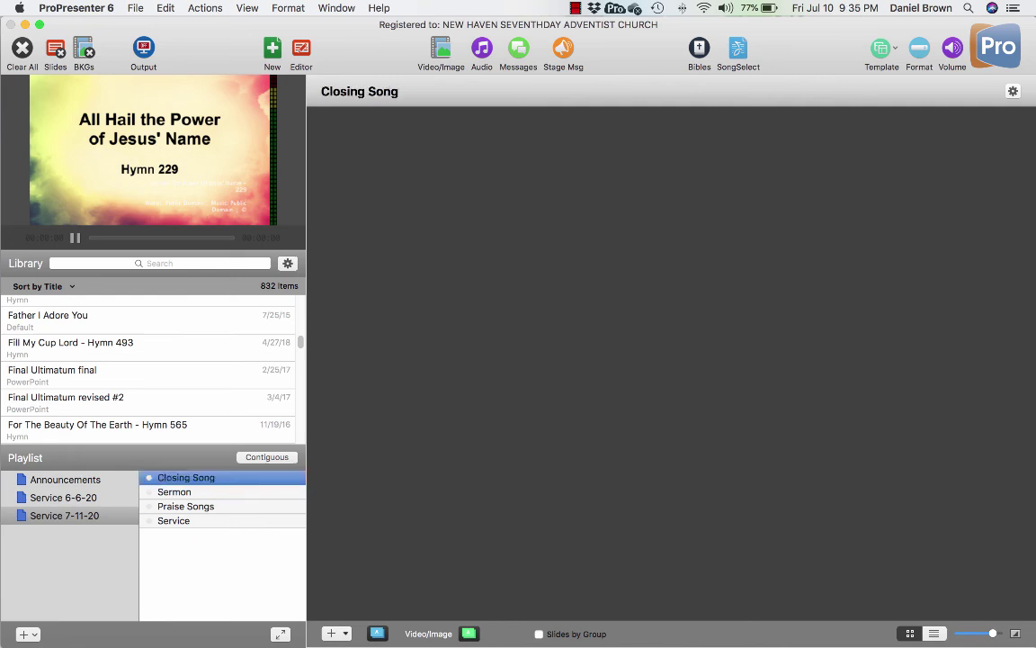
mouse_move(173, 520)
left_mouse_down()
mouse_move(180, 465)
mouse_move(185, 530)
mouse_move(178, 505)
left_mouse_up()
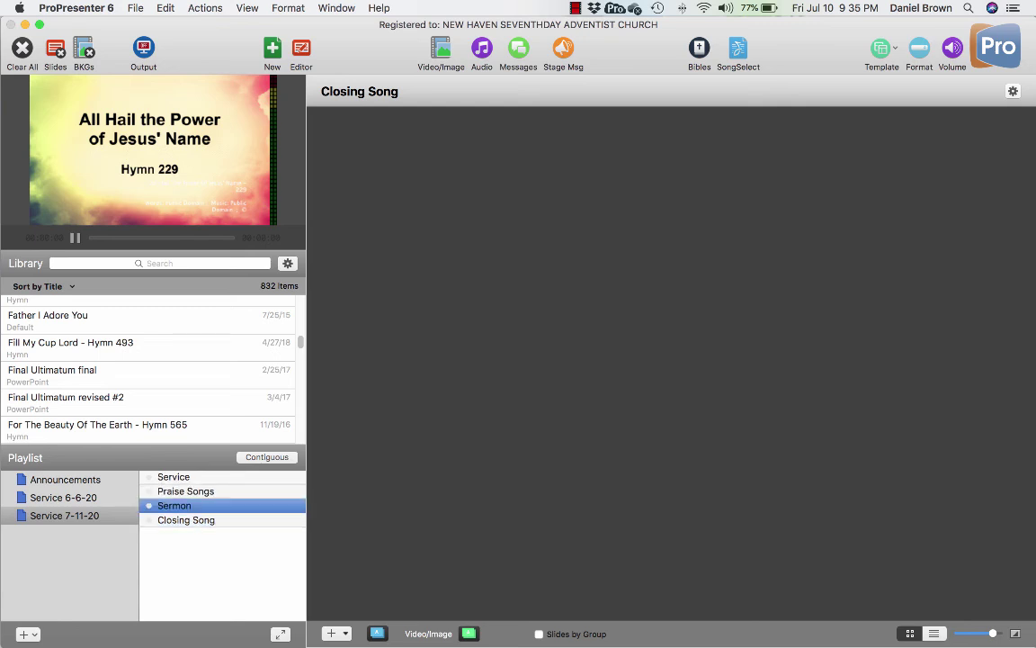
left_click(161, 478)
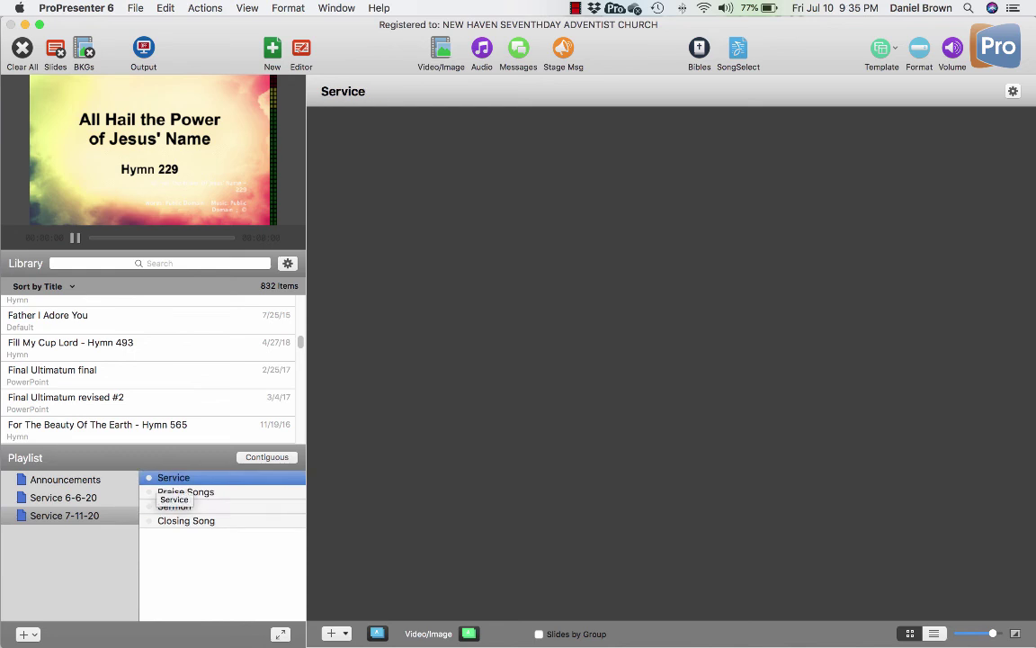
right_click(171, 478)
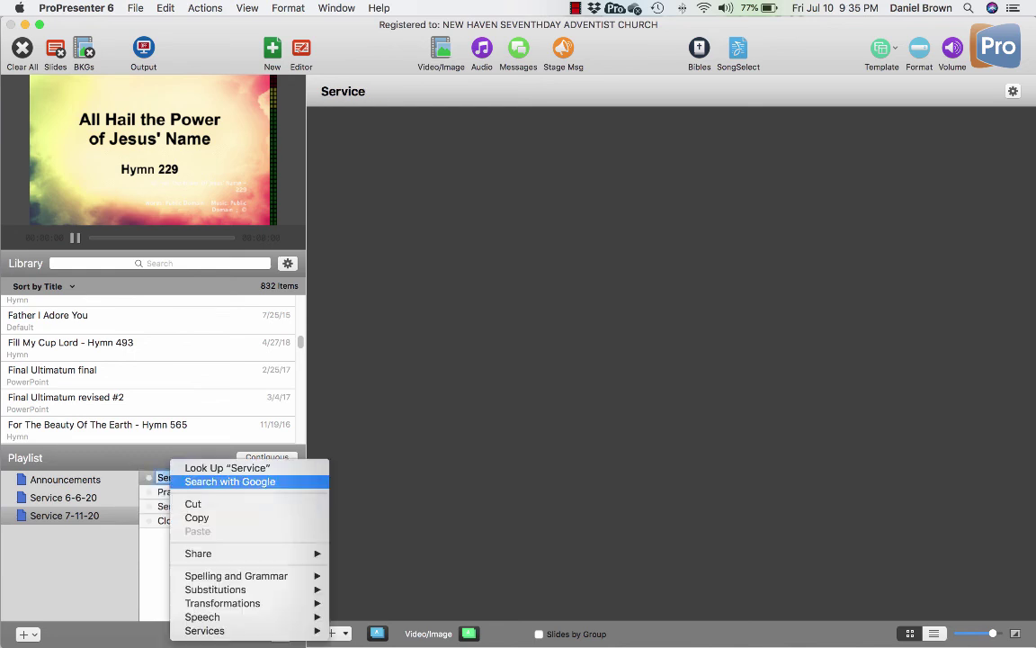
key("Escape")
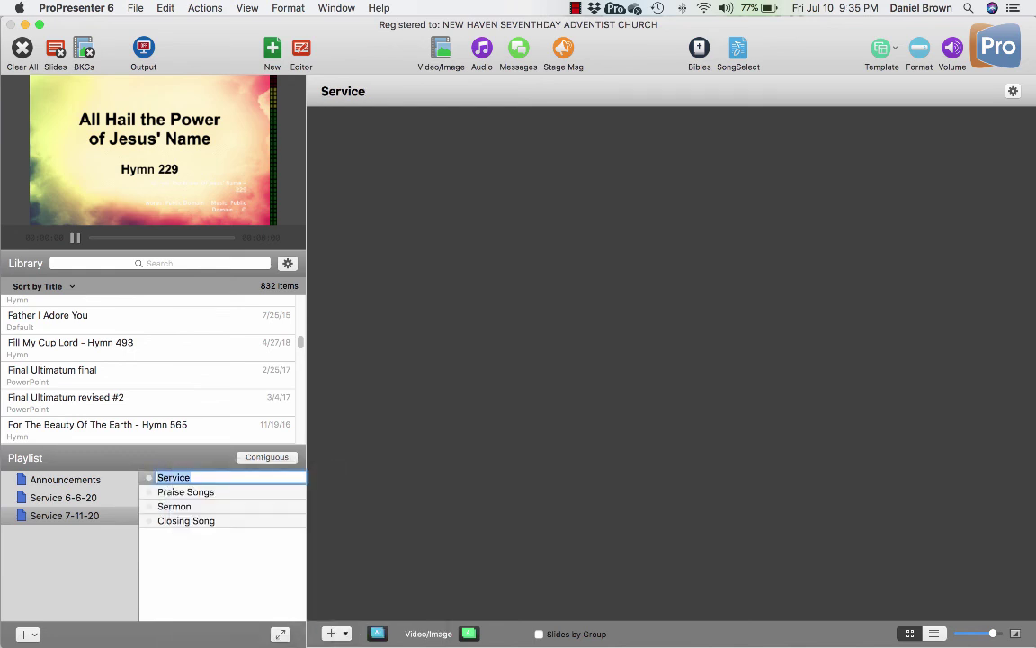
Step: Set the color of the Service header in the Service 7-11-20 playlist to Maraschino red
right_click(147, 472)
left_click(209, 481)
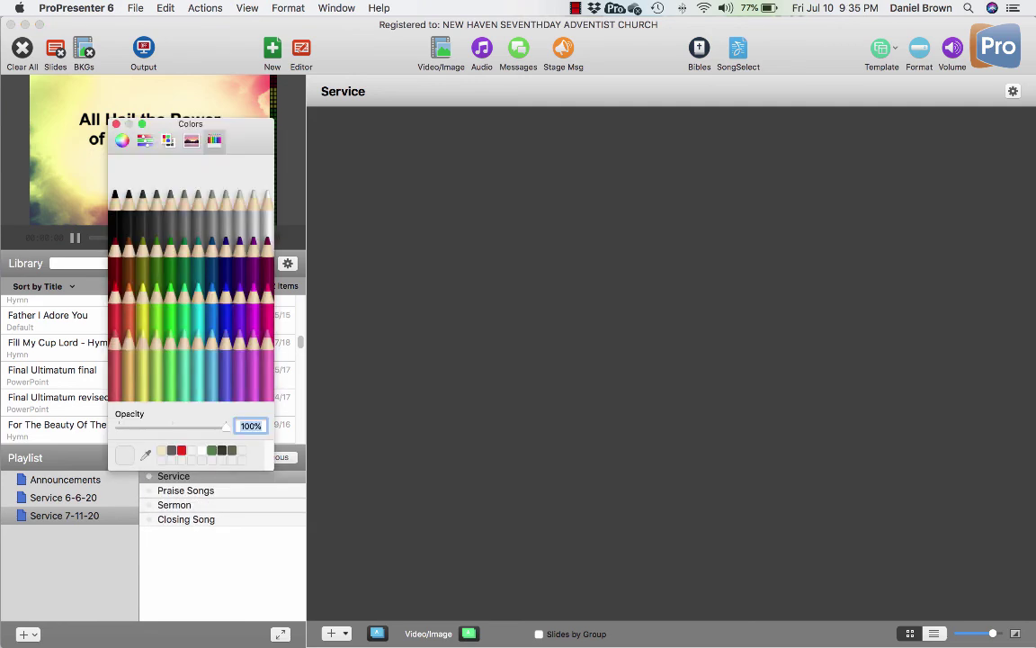
left_click(117, 301)
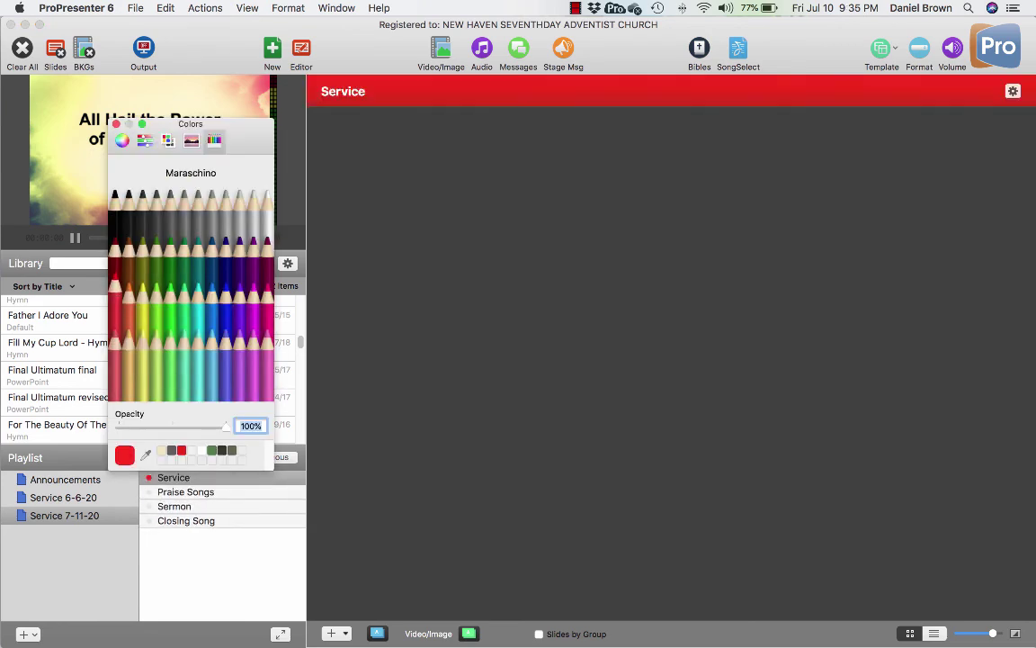
key("Escape")
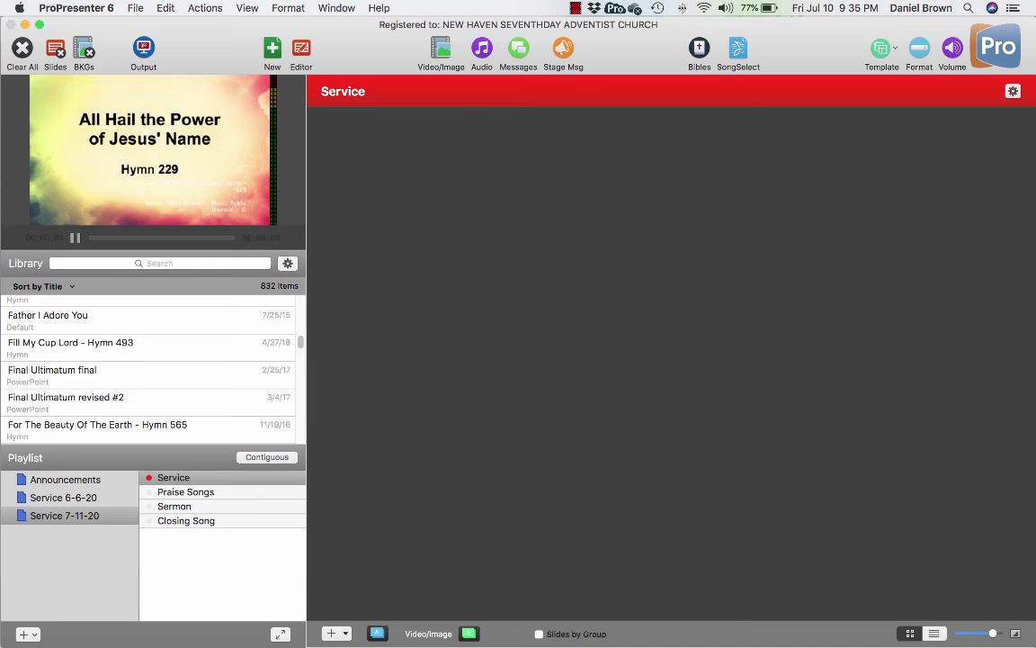
Step: Set the color of the Praise Songs header to Maraschino red
right_click(149, 491)
left_click(208, 498)
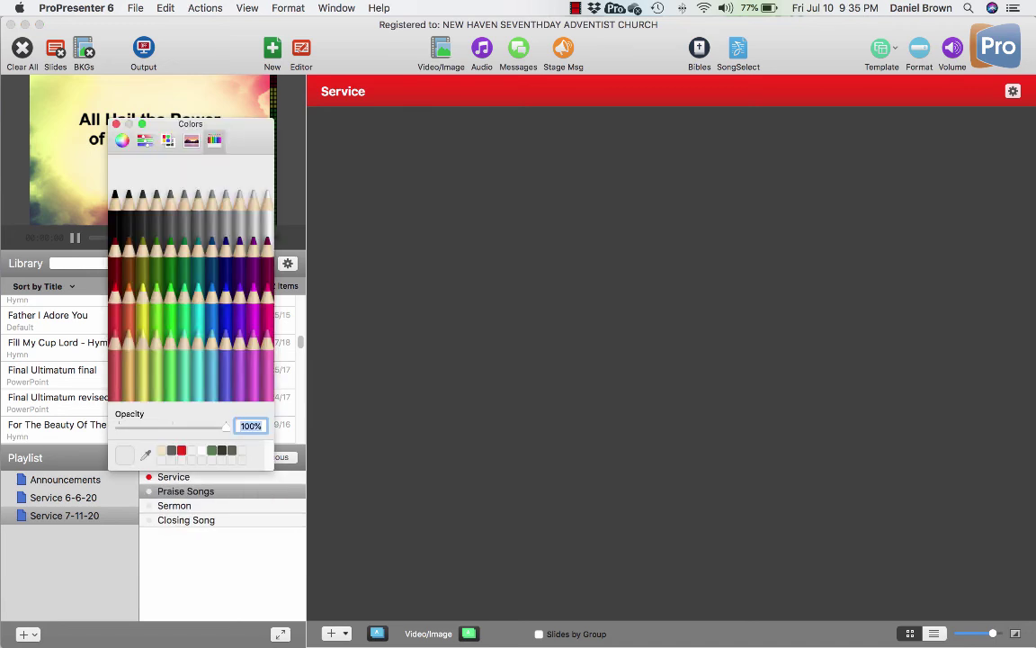
left_click(115, 292)
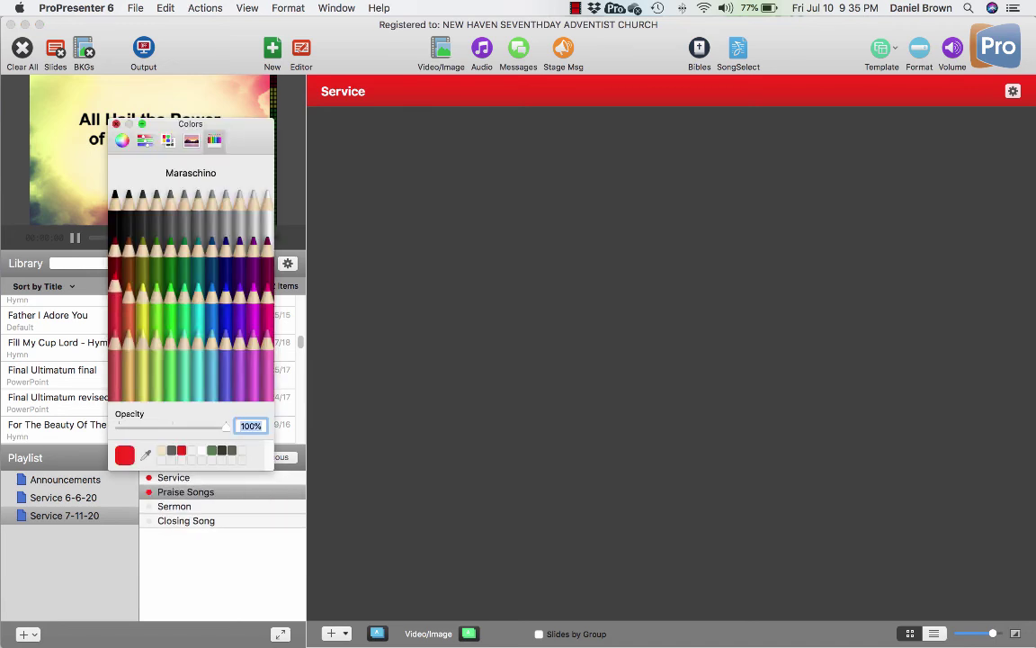
key("Escape")
Step: Set the color of the Sermon and Closing Song headers to Maraschino red
right_click(150, 506)
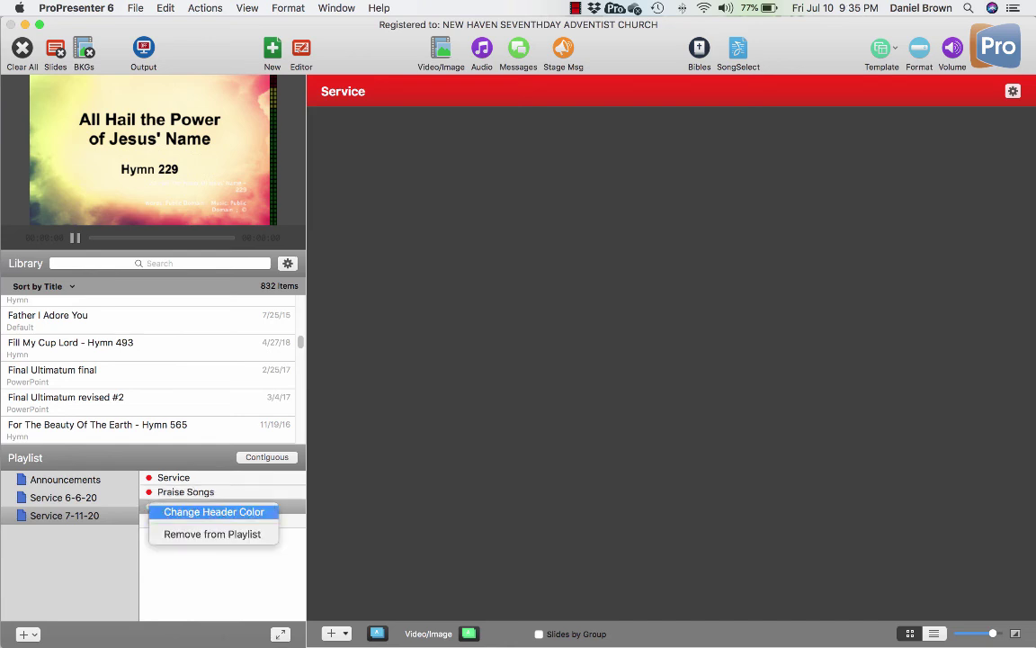
left_click(214, 512)
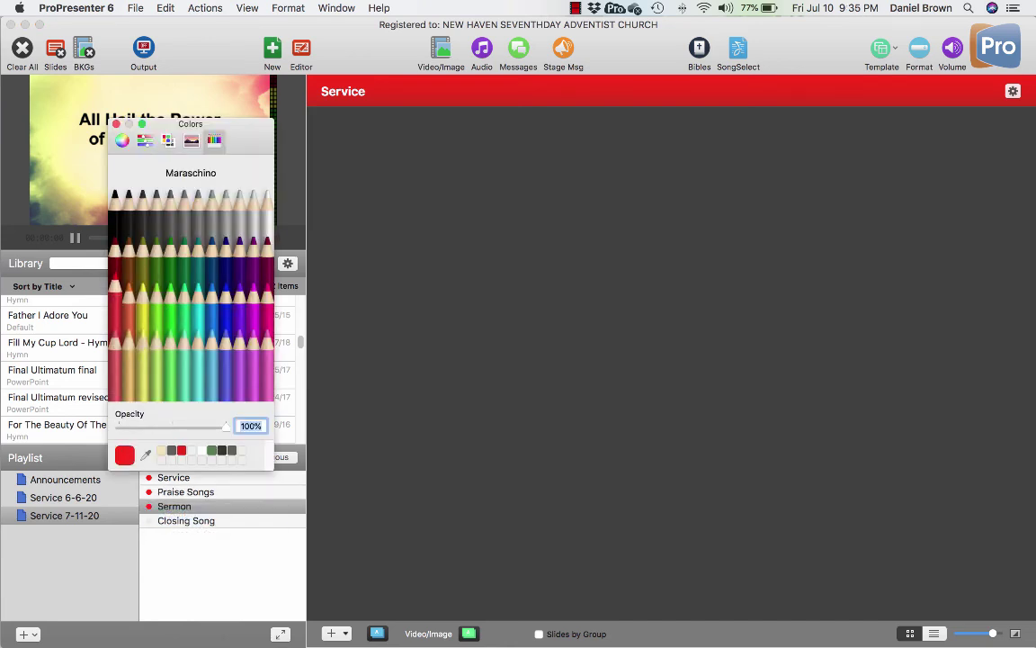
right_click(151, 521)
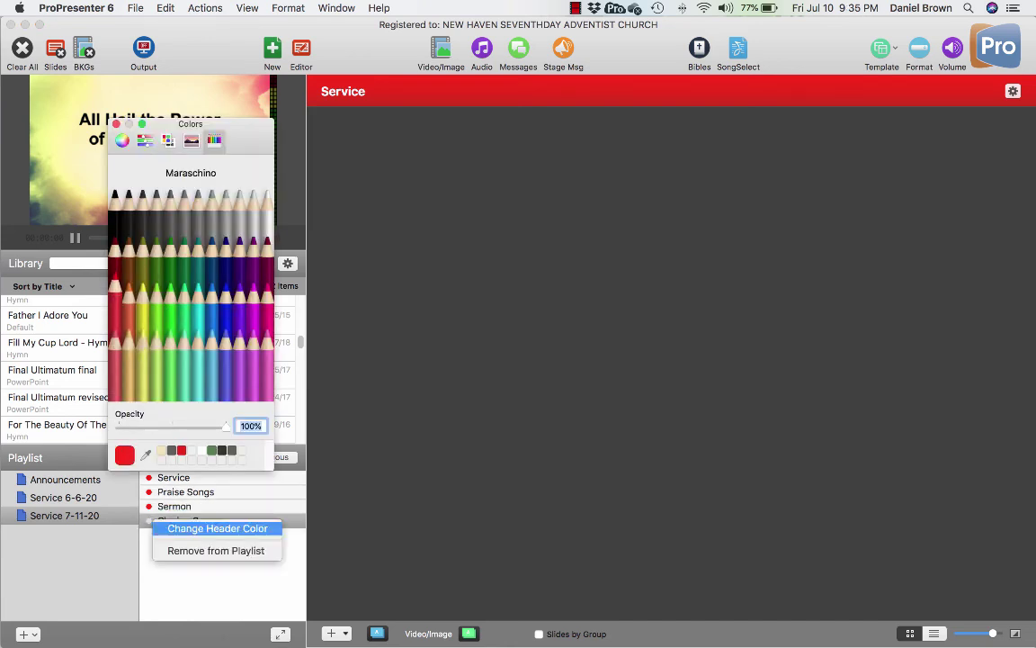
left_click(214, 526)
left_click(115, 297)
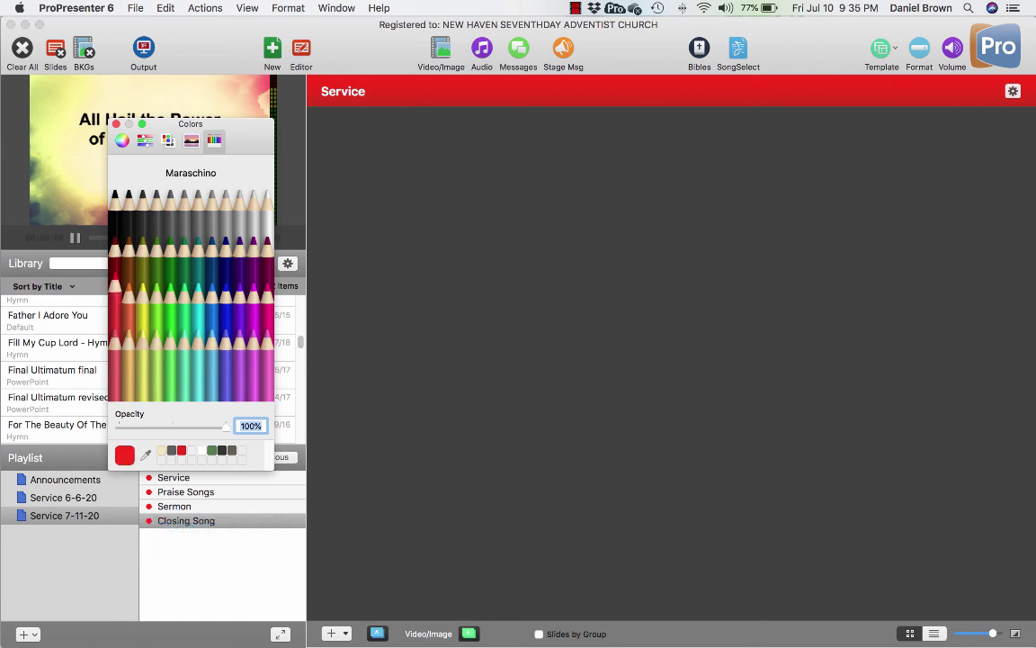
left_click(115, 124)
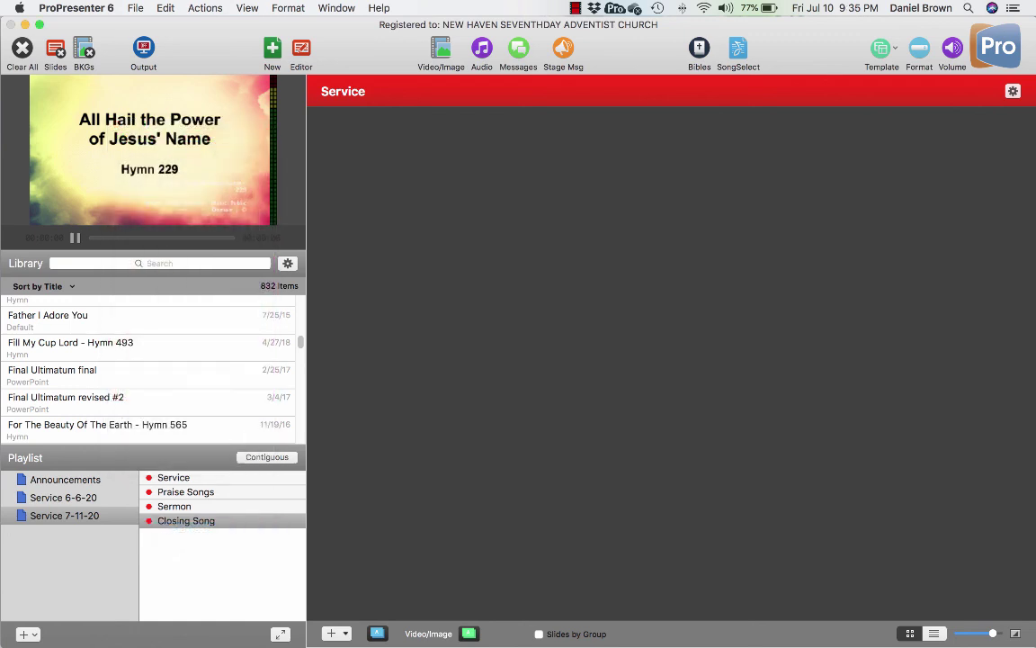
Step: Search the library for "friend" and add Church Services - Friend below the Service header in the Service 7-11-20 playlist
left_click(63, 498)
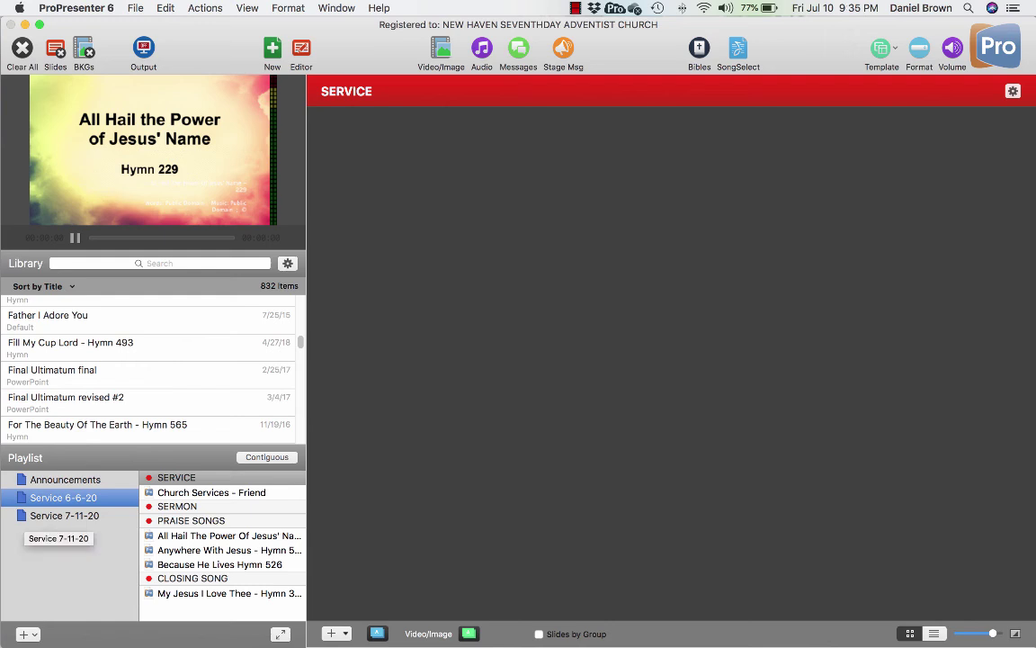
left_click(59, 516)
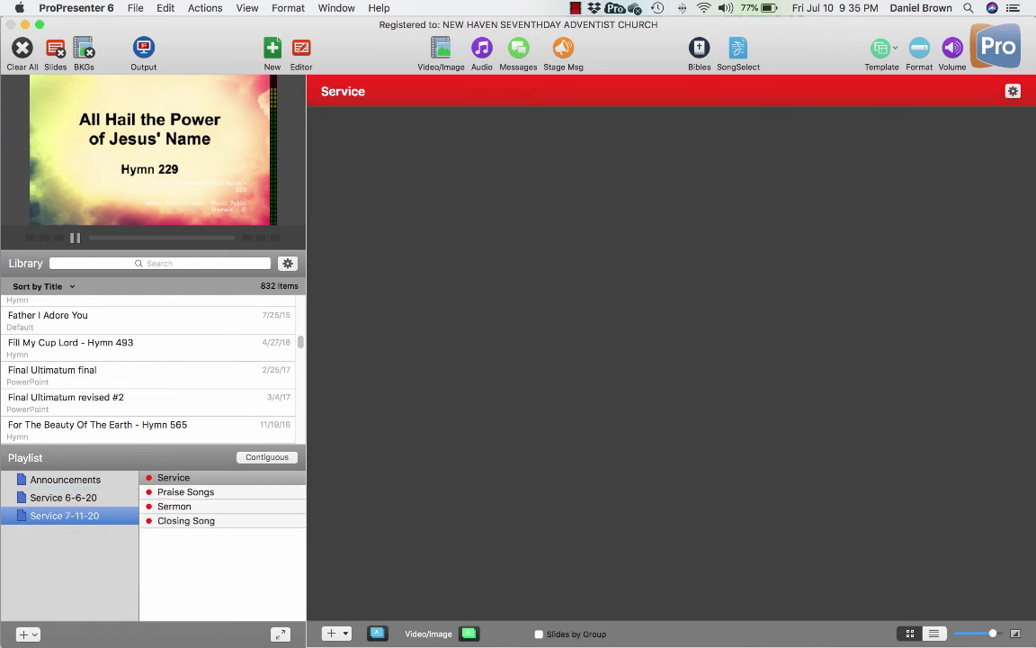
left_click(159, 263)
type("fr")
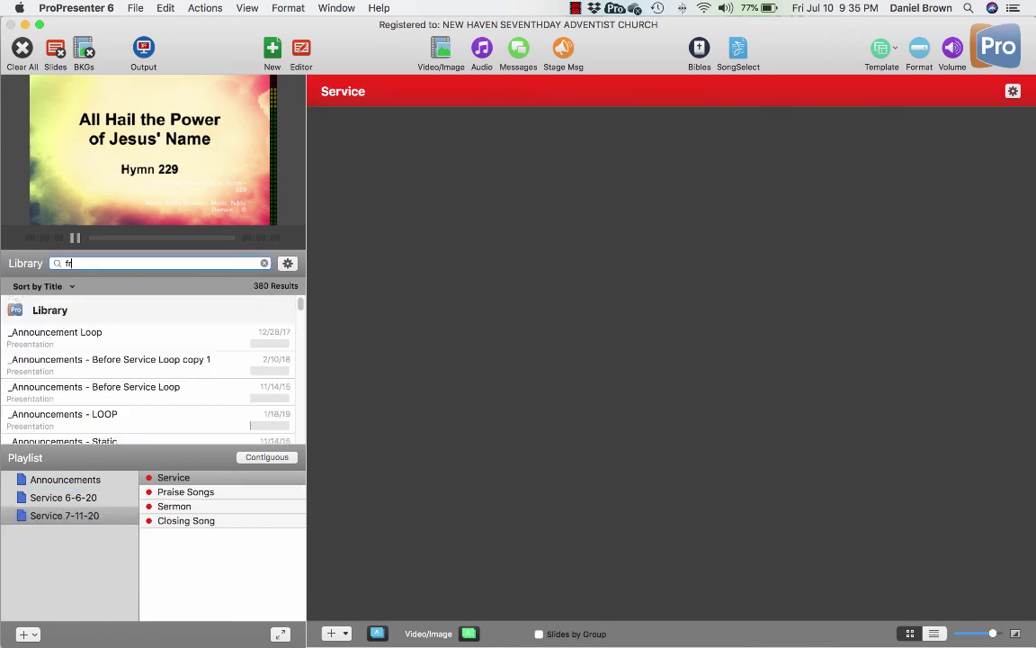
type("iend")
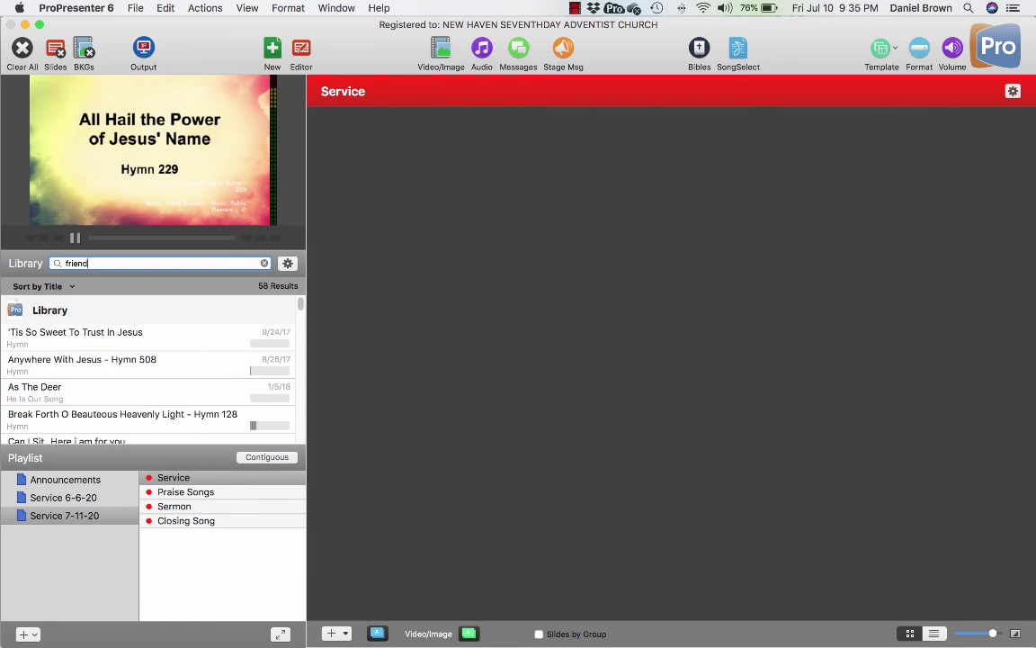
scroll(135, 369, "down", 5)
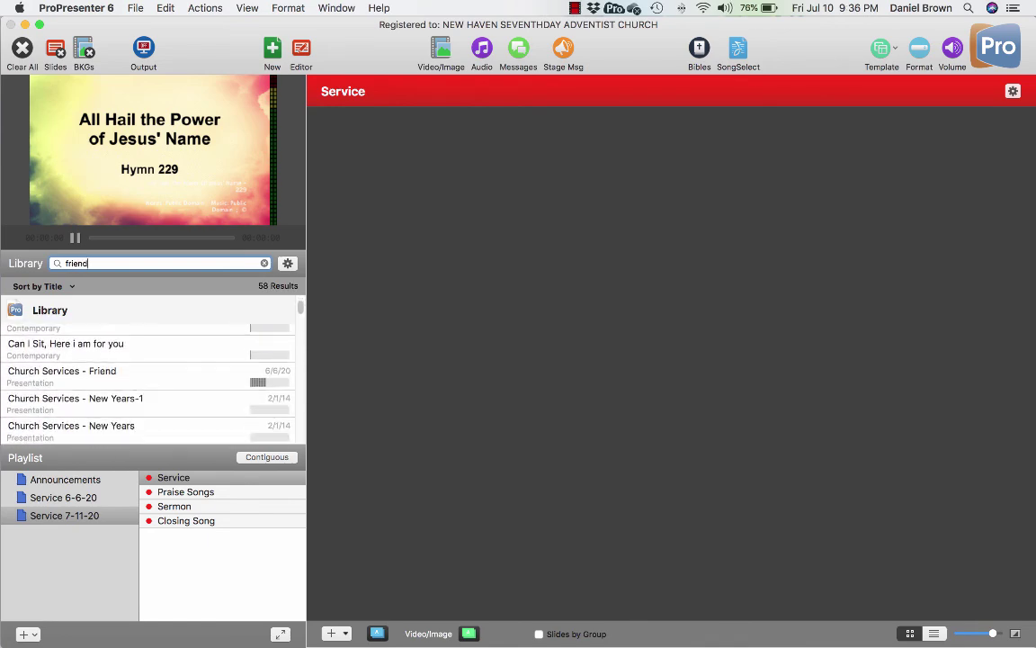
left_click(61, 376)
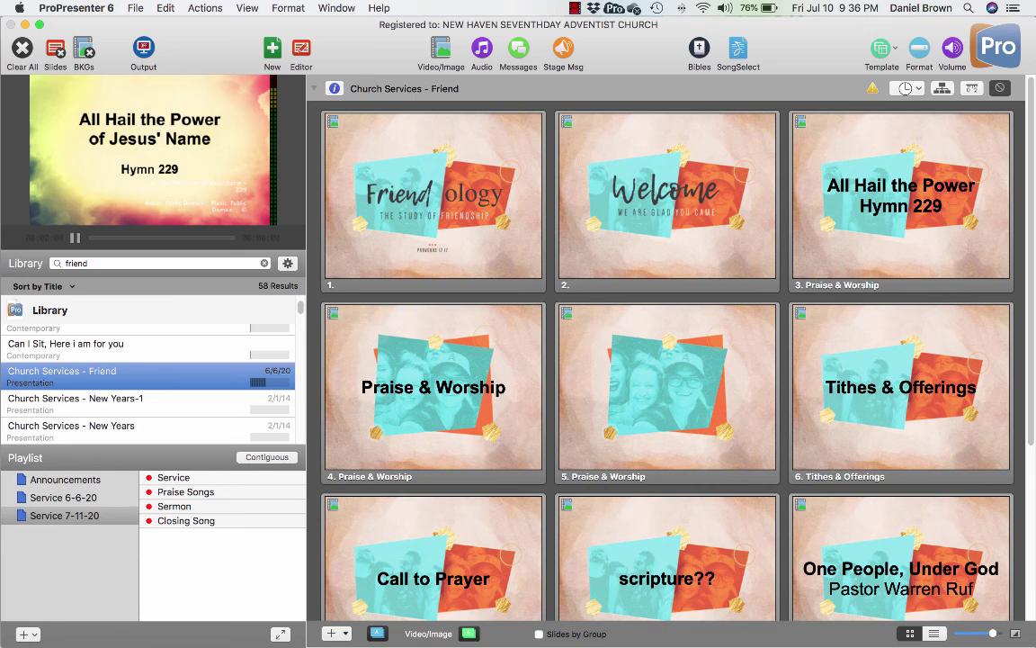
left_click_drag(170, 378, 185, 491)
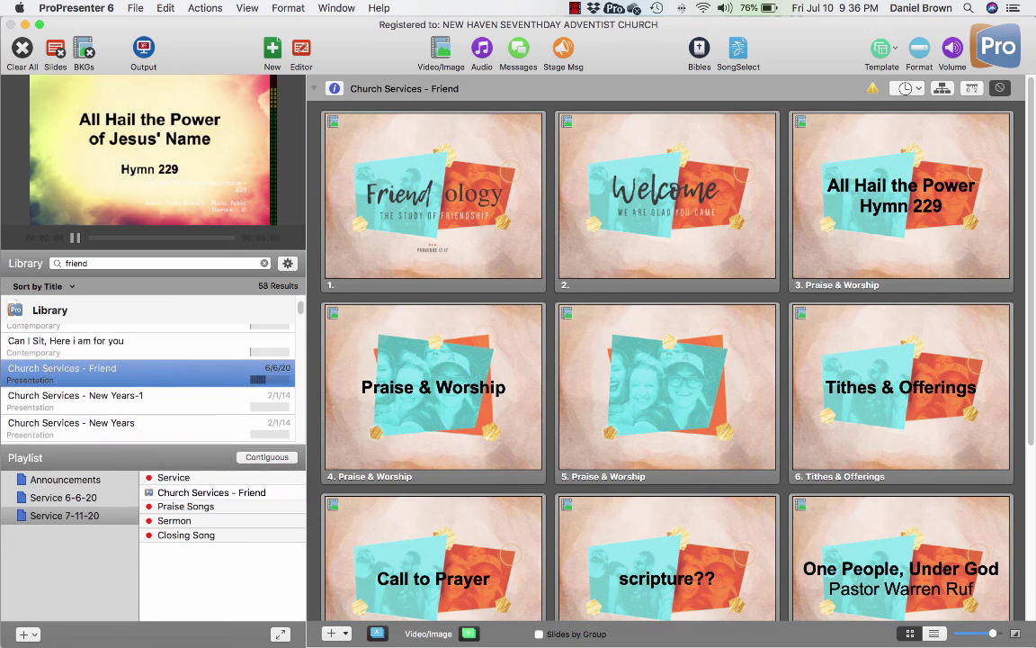
Step: Look over the slides of Church Services - Friend in the playlist and present its Friendology and Welcome slides in turn
left_click(211, 492)
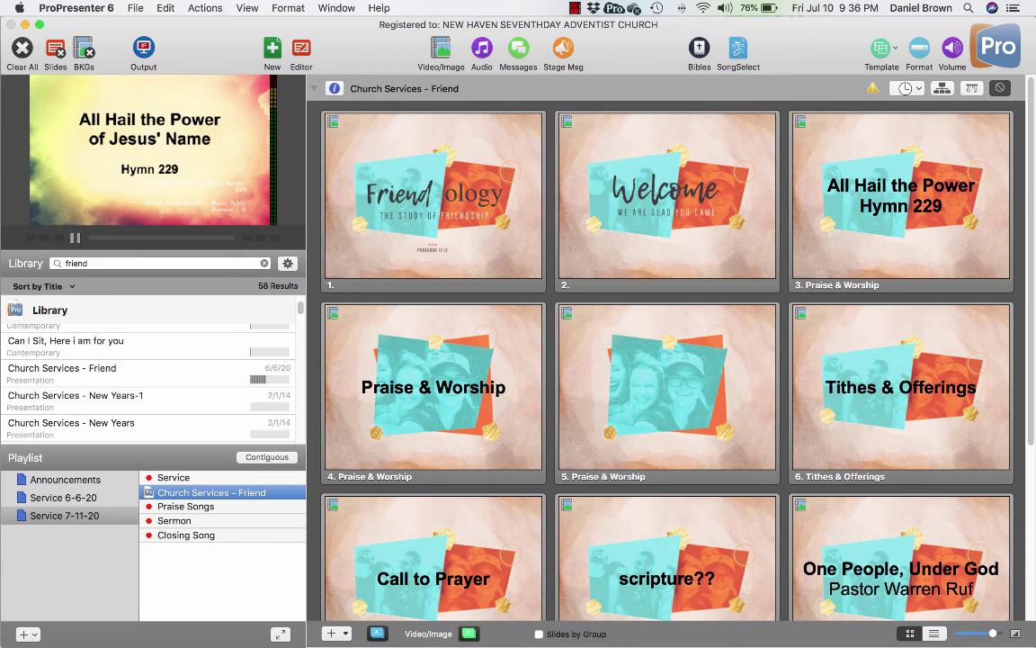
scroll(668, 360, "down", 2)
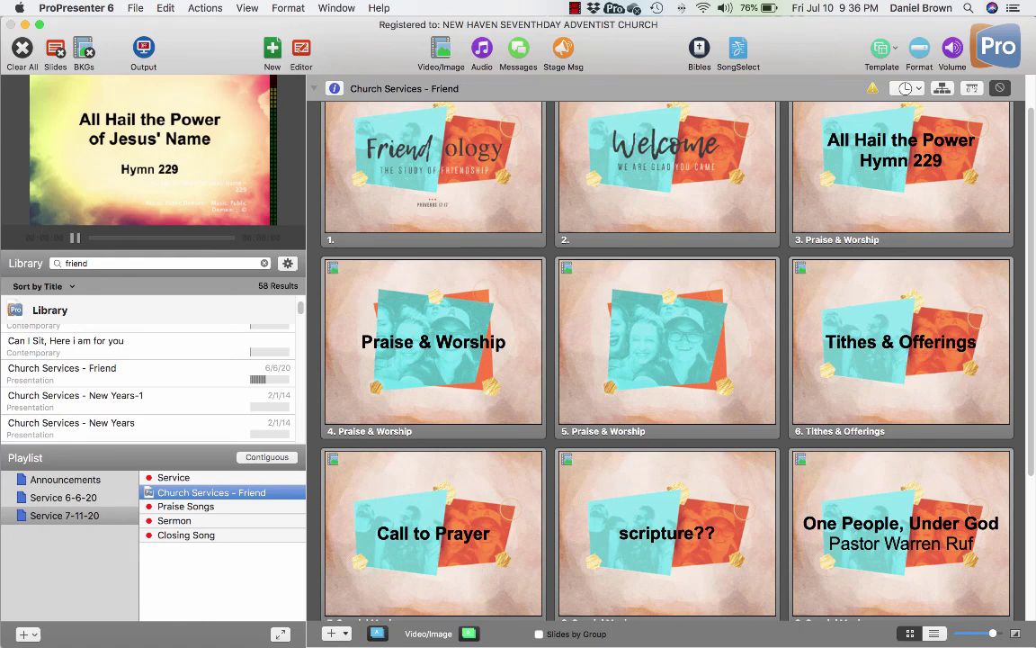
scroll(667, 359, "down", 5)
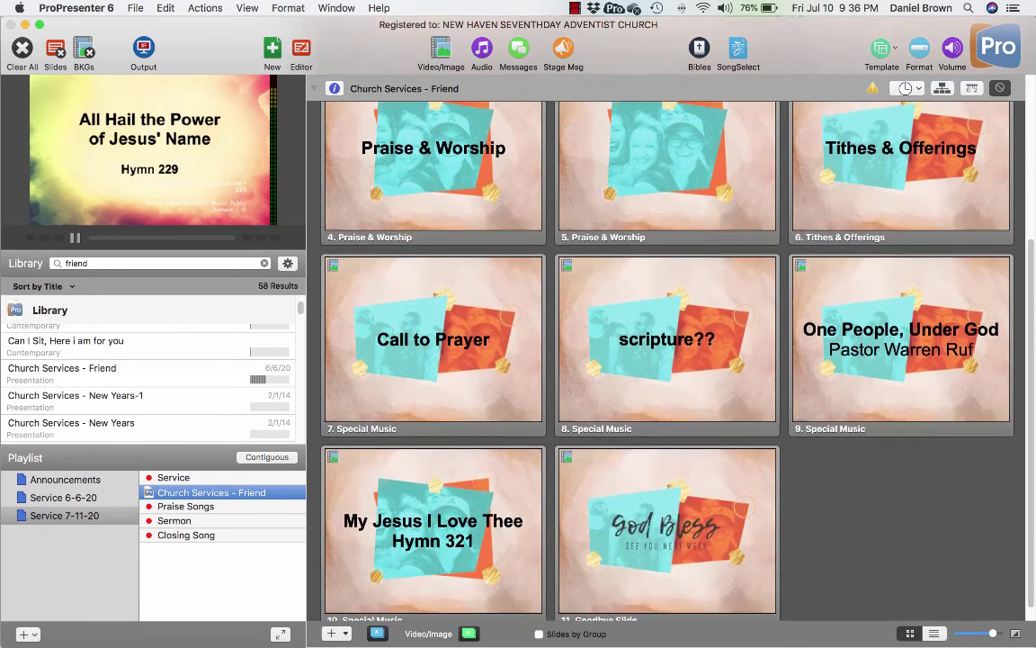
scroll(668, 359, "down", 1)
scroll(667, 360, "up", 6)
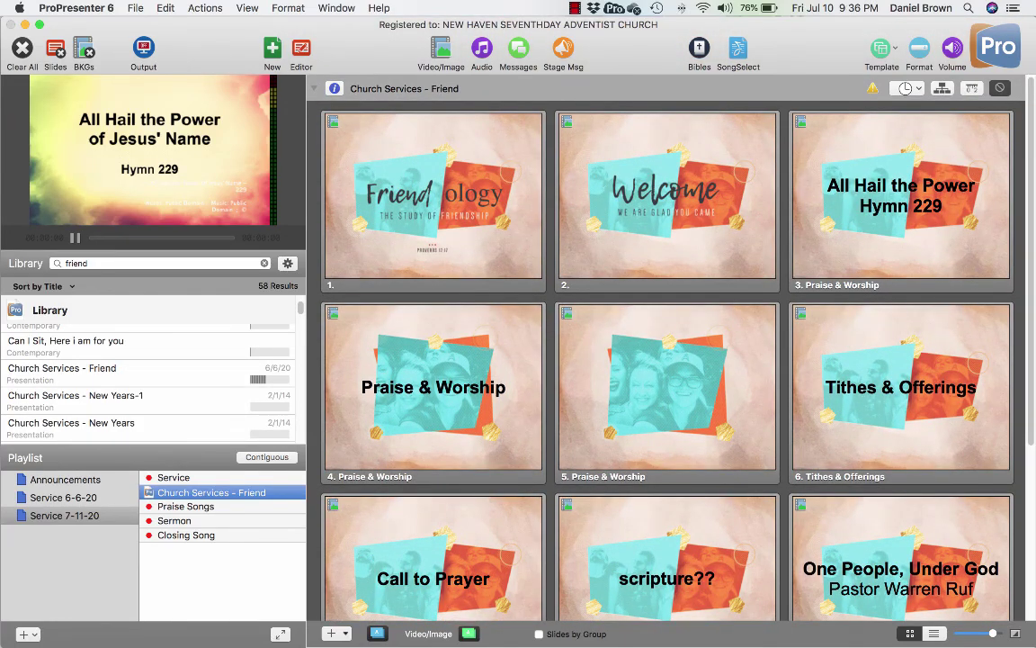
left_click(434, 195)
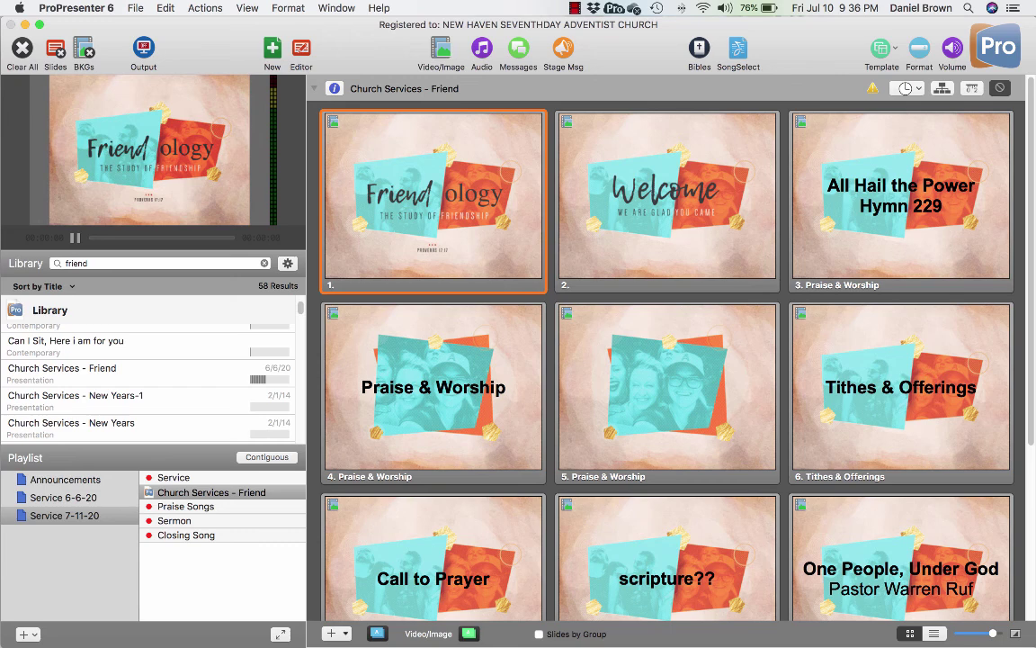
key("Right")
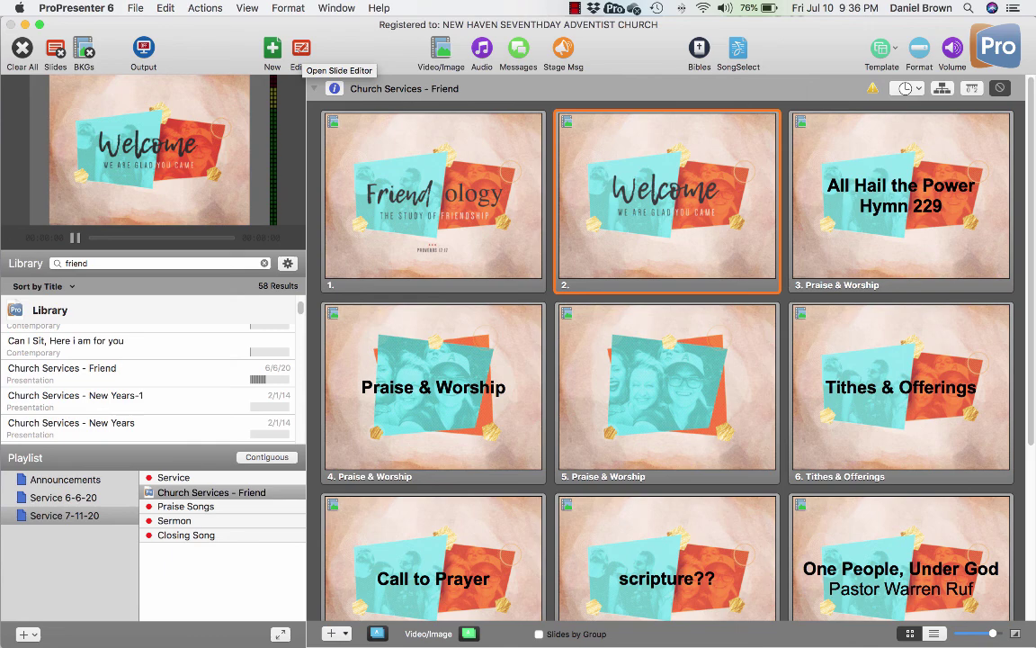
left_click(288, 8)
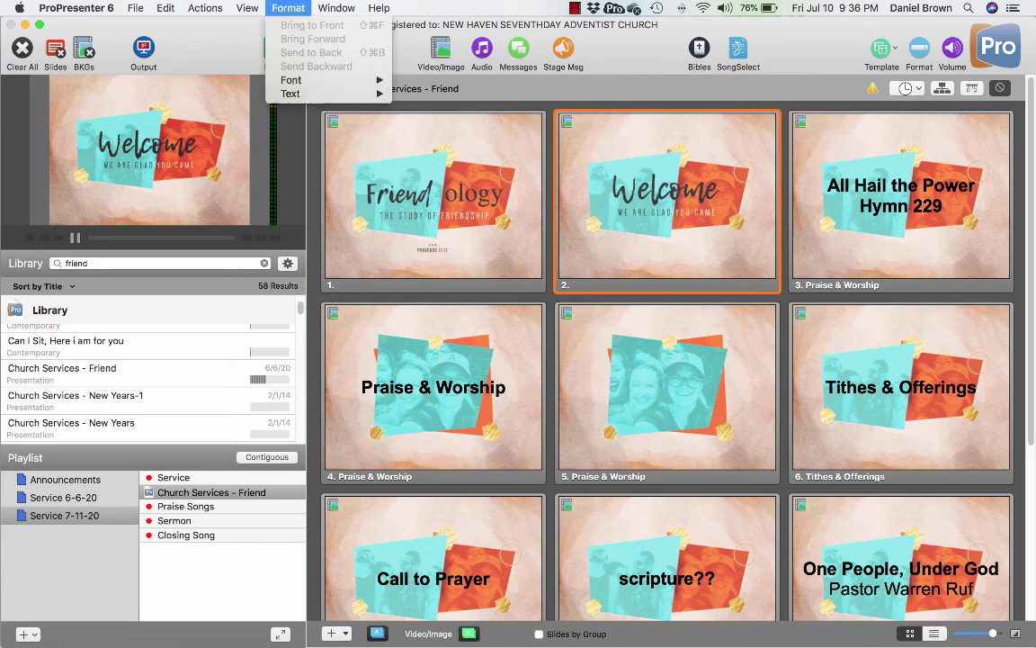
mouse_move(206, 8)
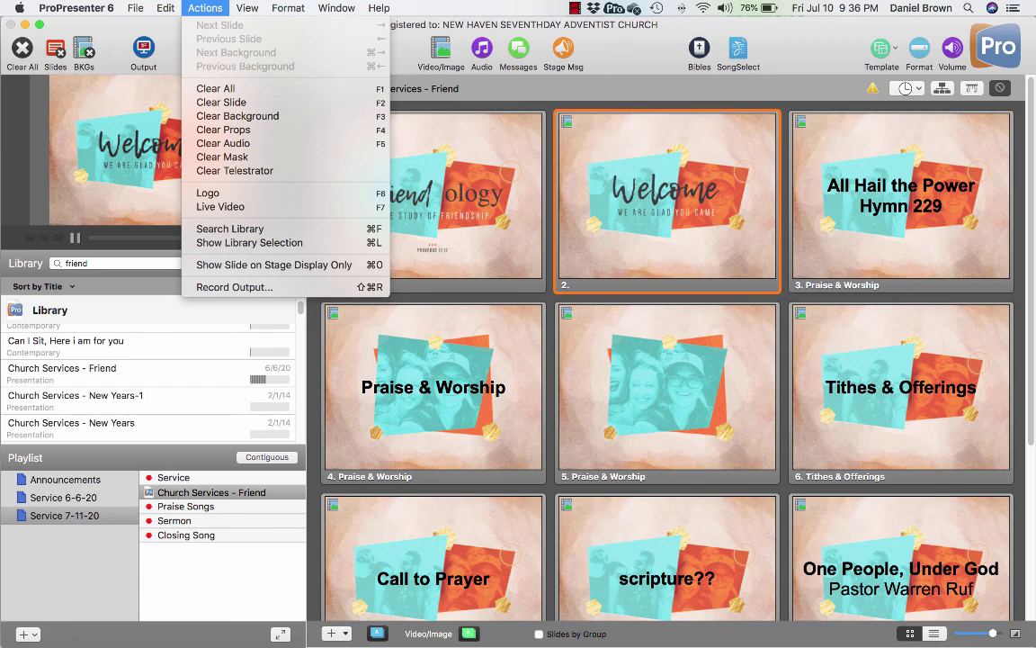
mouse_move(166, 8)
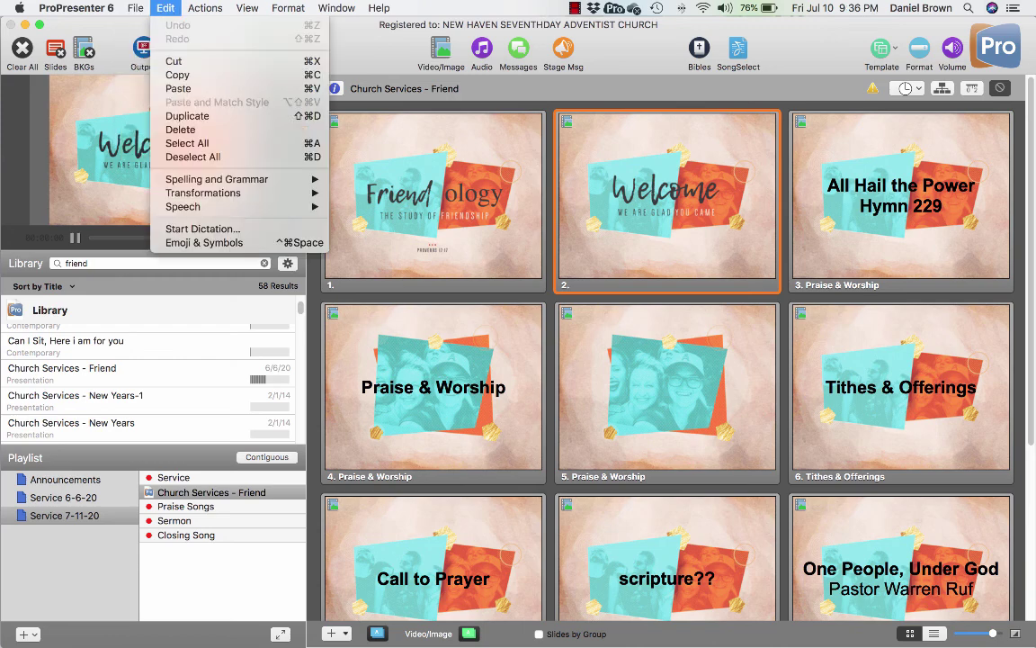
key("Escape")
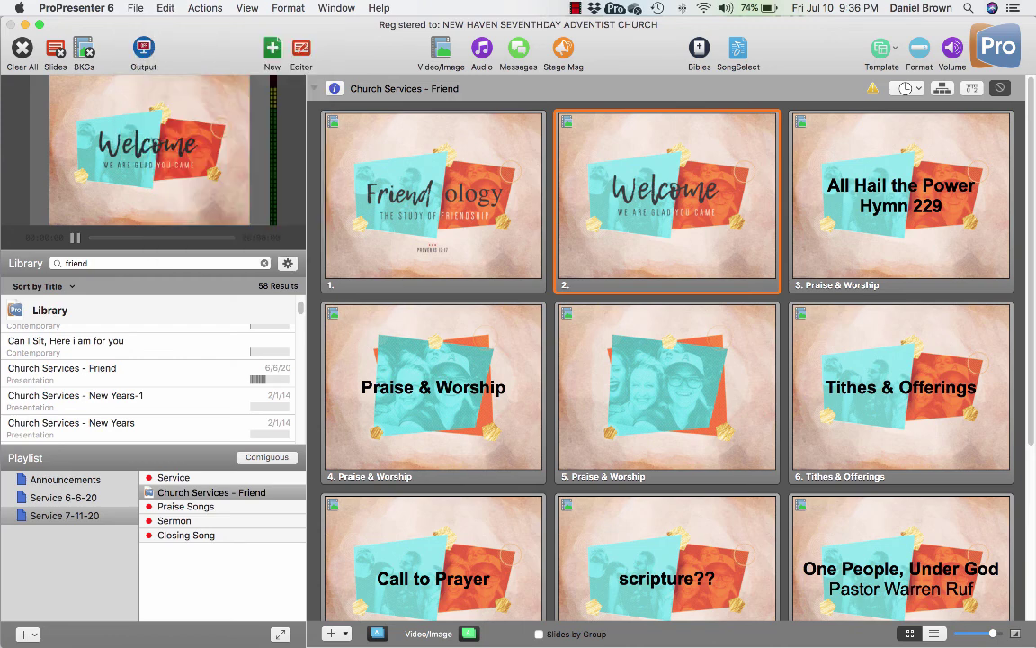
Step: Open Church Services - Friend in the slide editor and look through its document, slide, object and text properties
key("super+e")
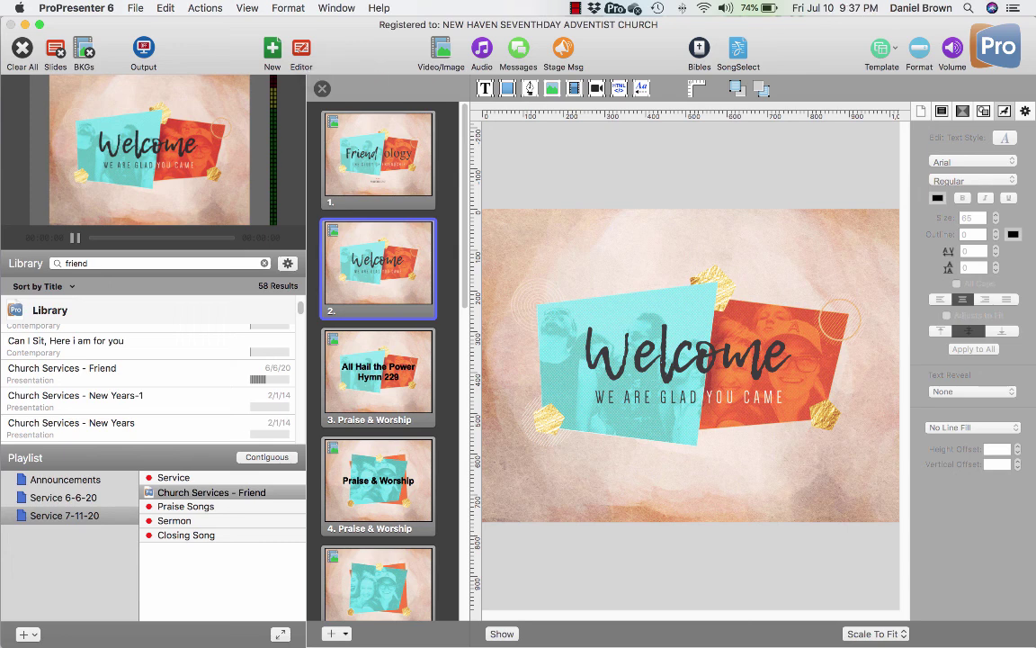
scroll(378, 360, "down", 5)
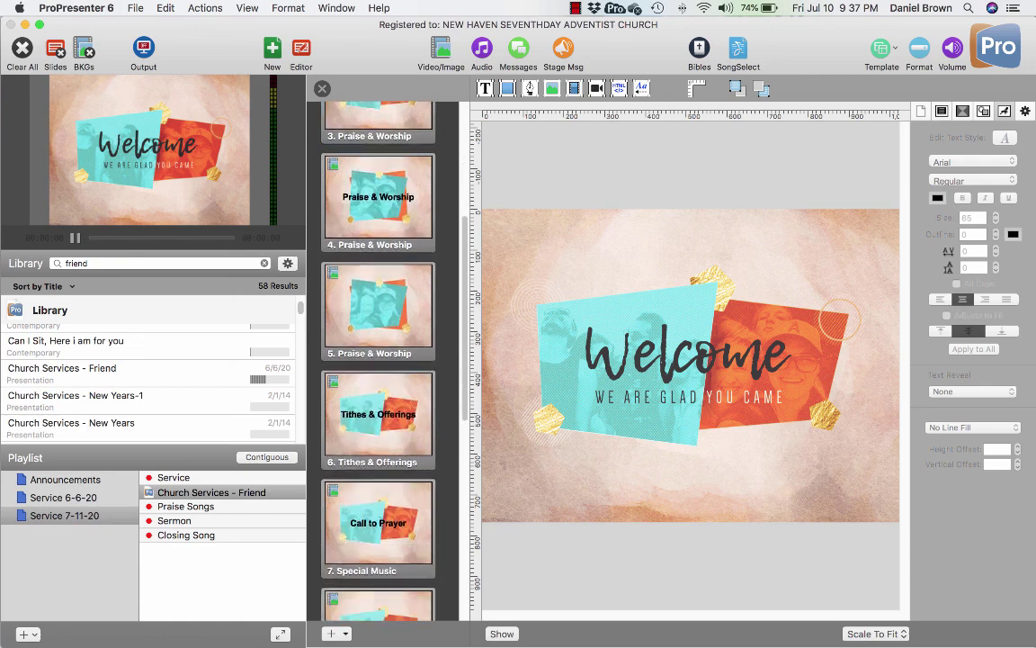
scroll(378, 360, "up", 5)
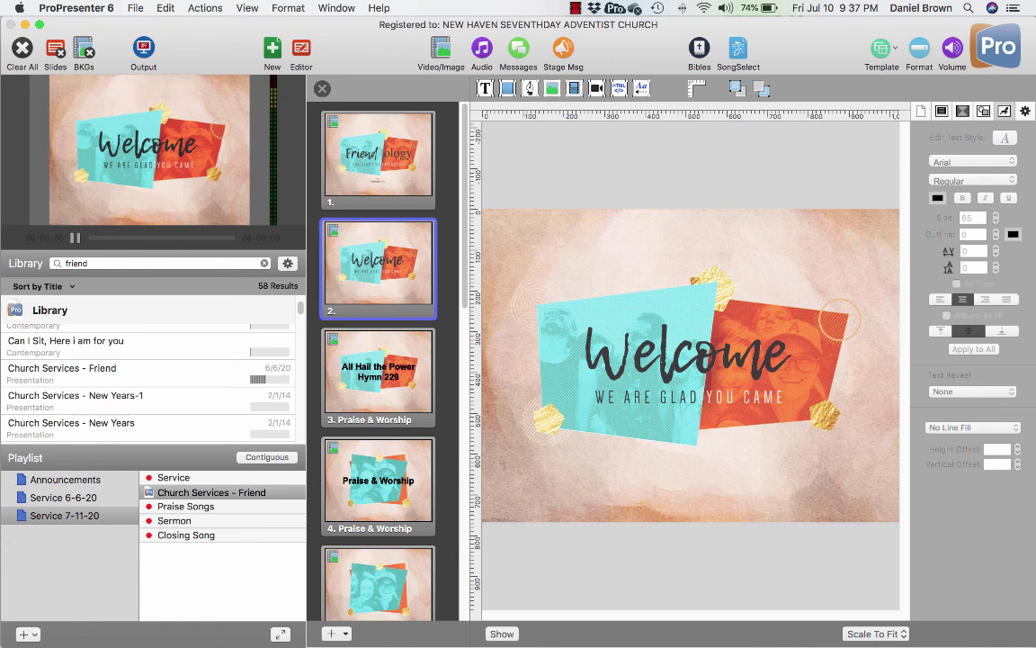
left_click(921, 109)
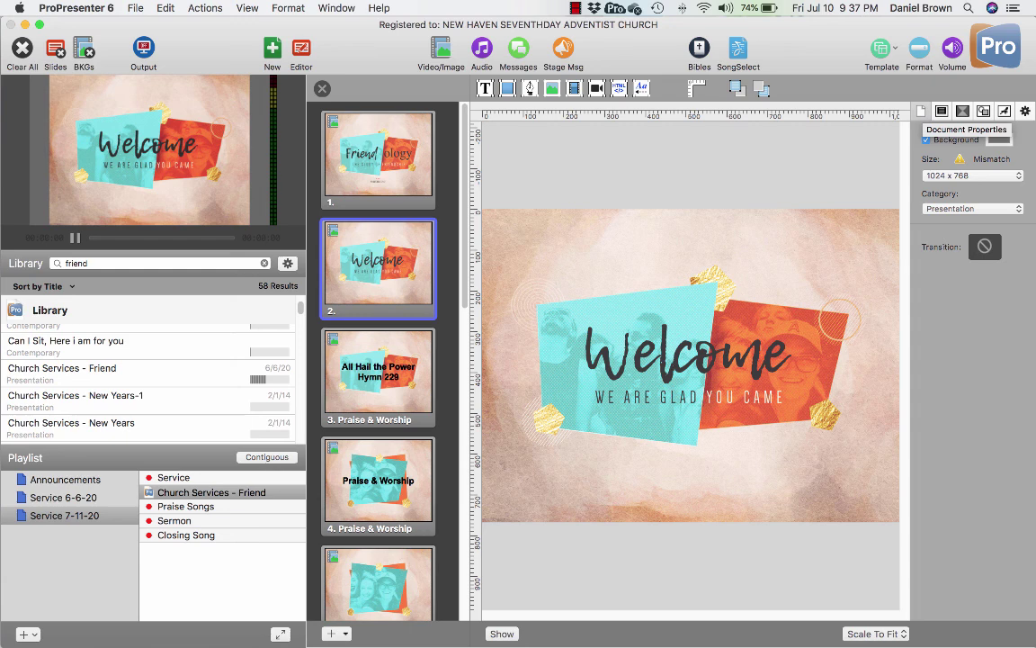
left_click(942, 110)
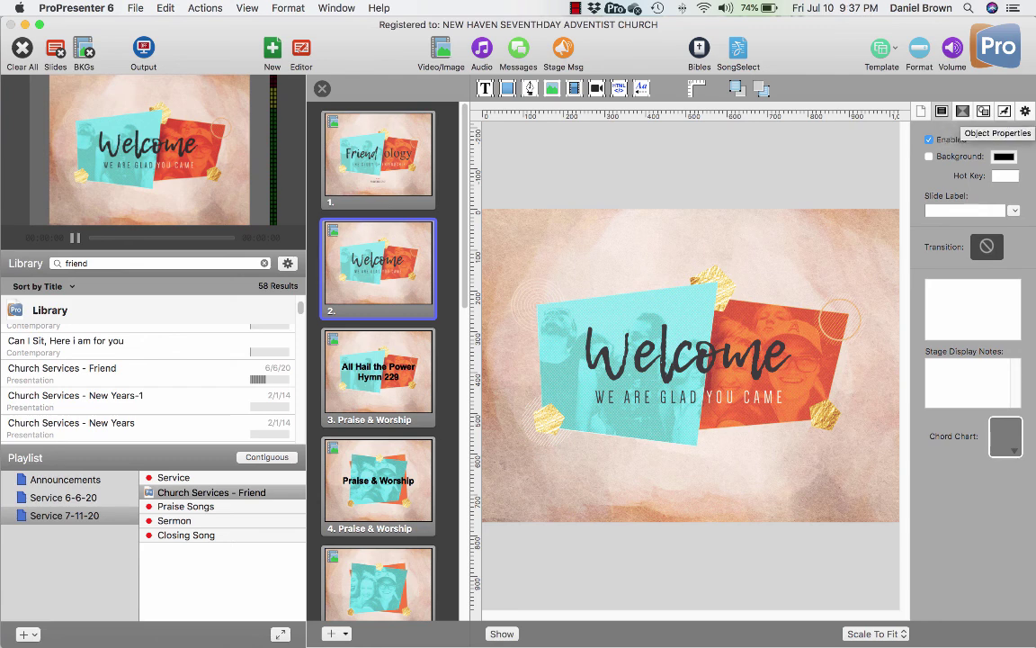
left_click(983, 111)
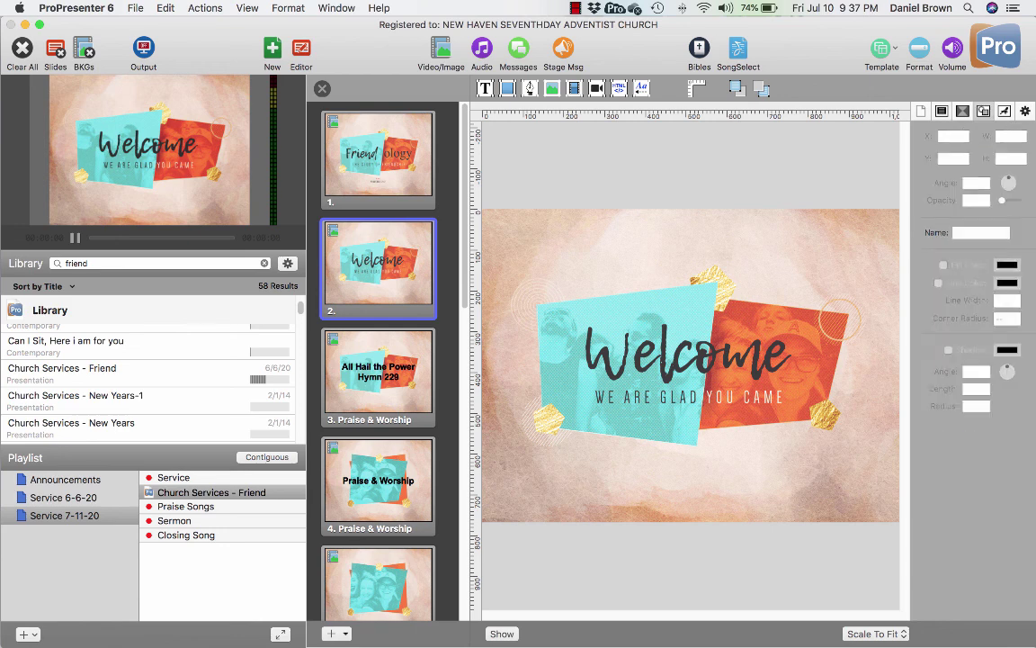
left_click(1004, 110)
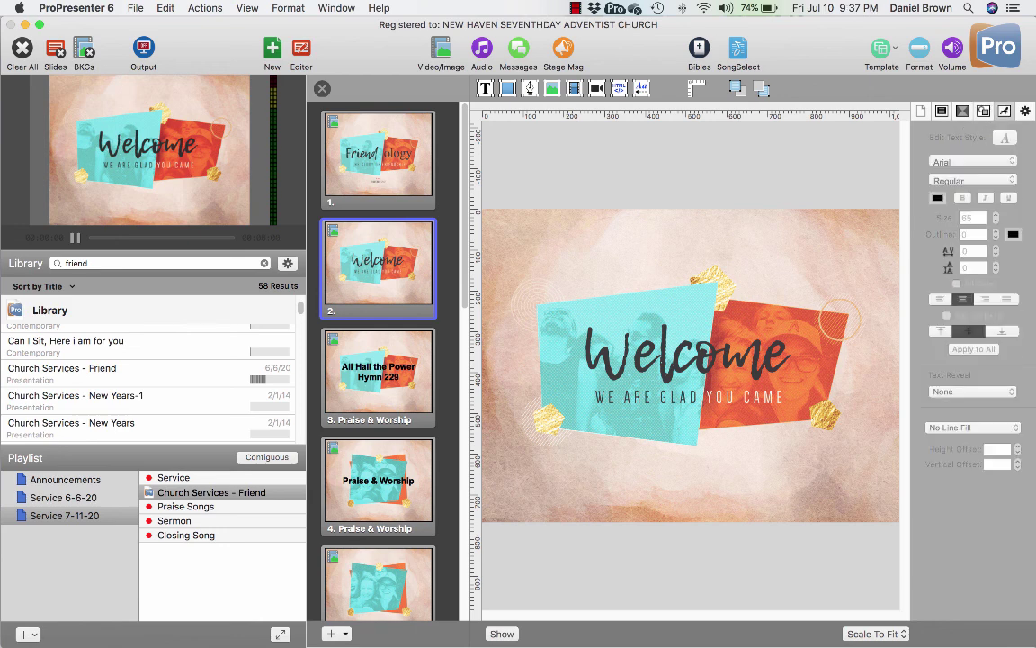
Step: Replace the hymn title on slide 3 with "Faith of our Fathers", checking the library for the hymn
left_click(378, 372)
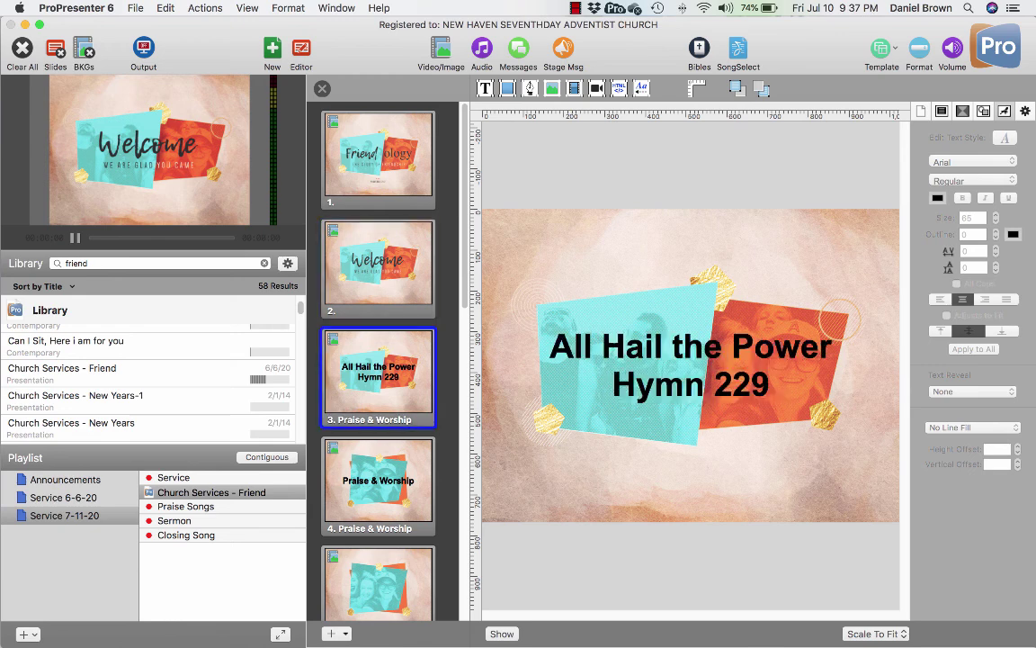
scroll(149, 378, "down", 5)
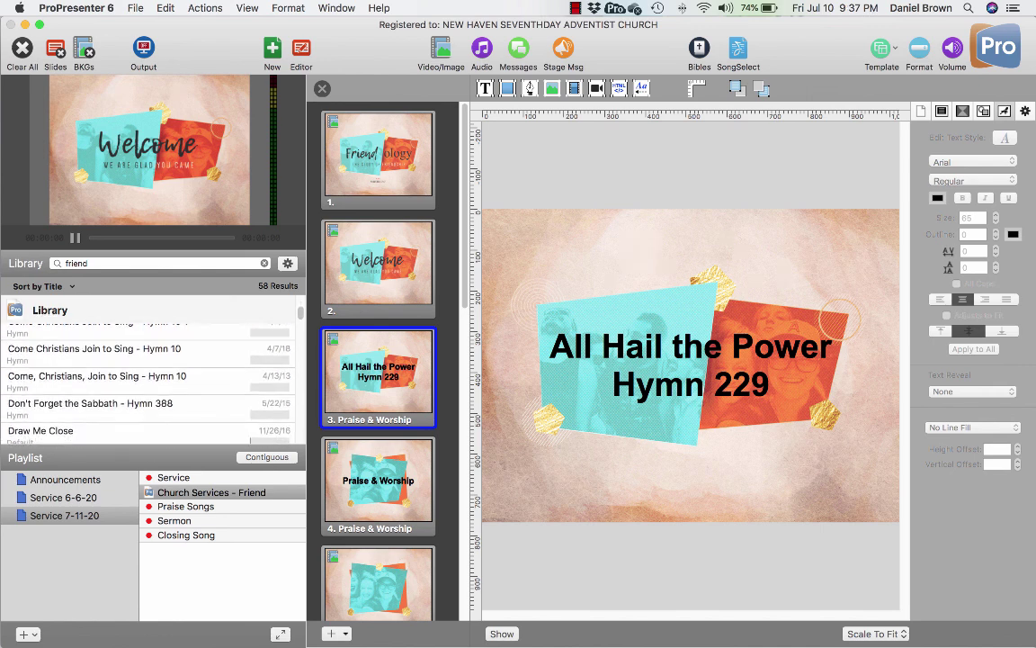
scroll(149, 377, "down", 5)
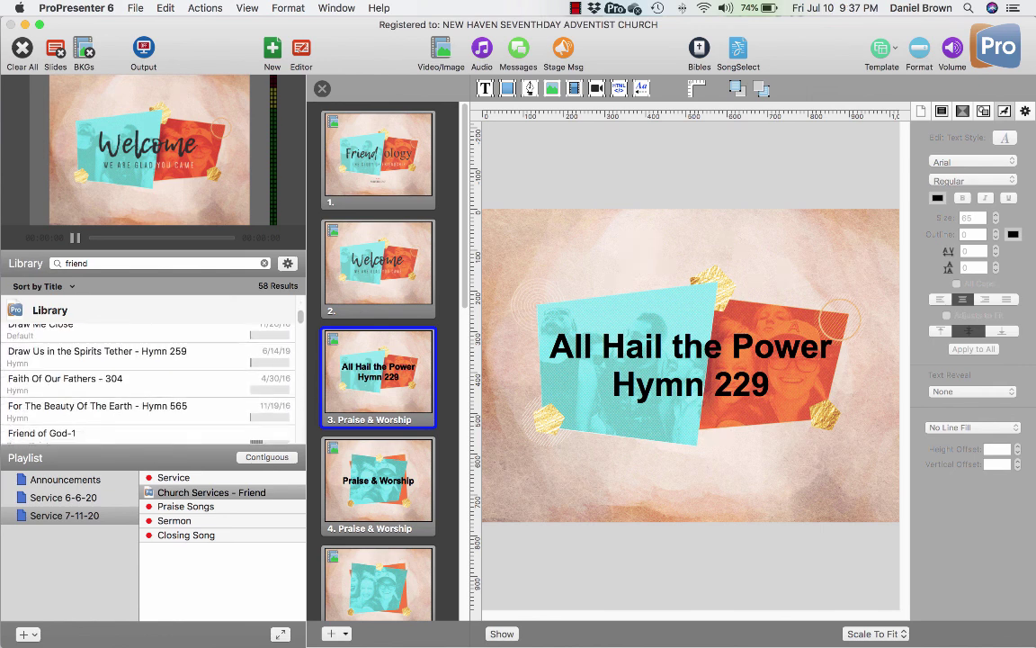
left_click(691, 365)
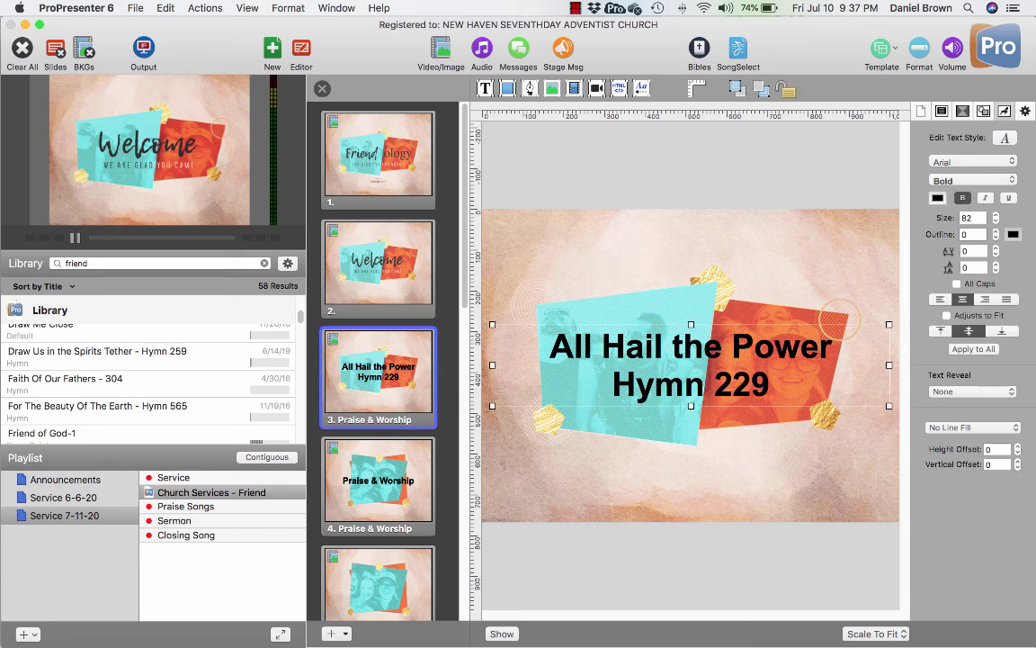
double_click(627, 349)
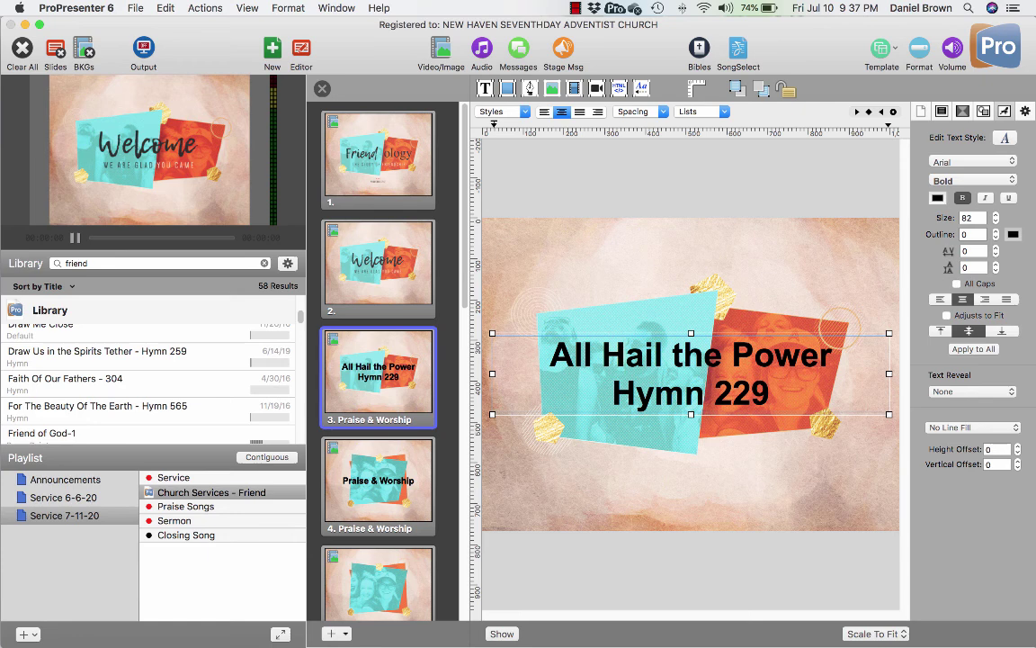
left_click_drag(550, 355, 833, 355)
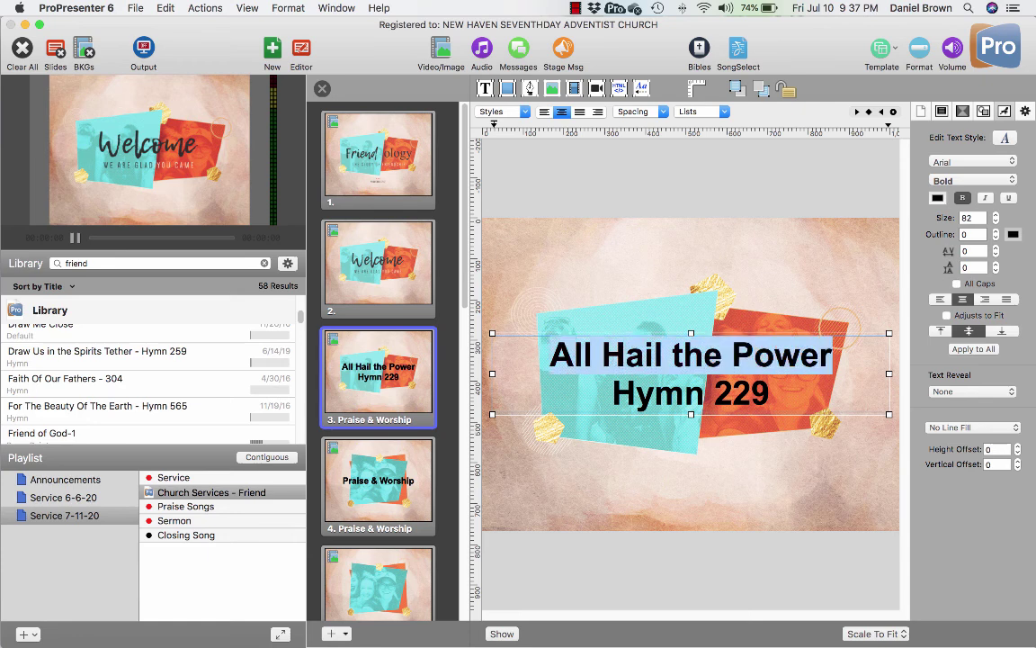
type("Faith o")
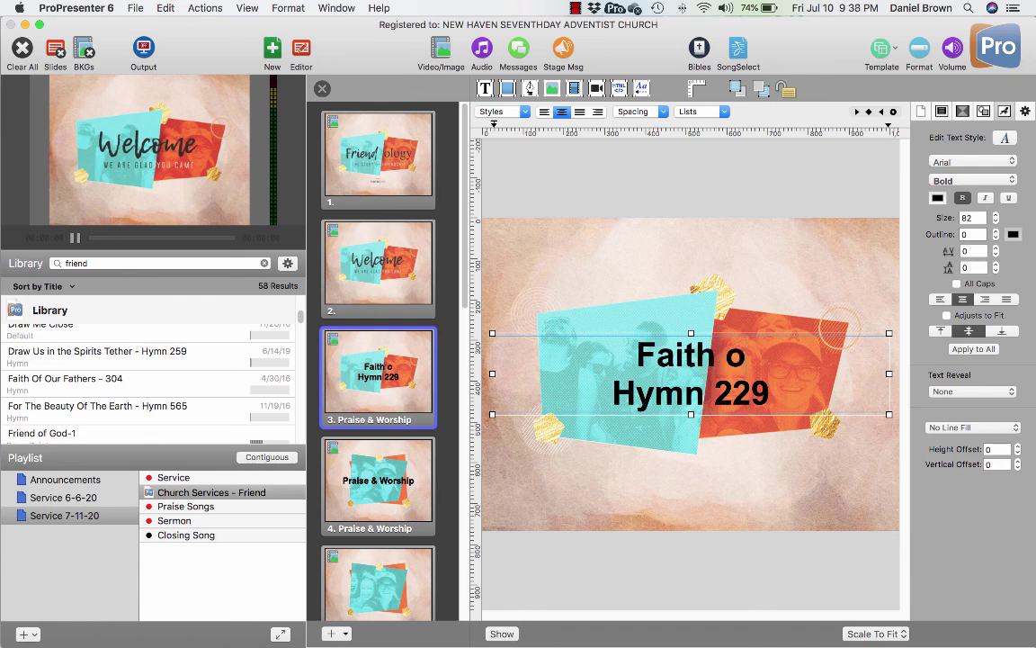
type("f our Fathers")
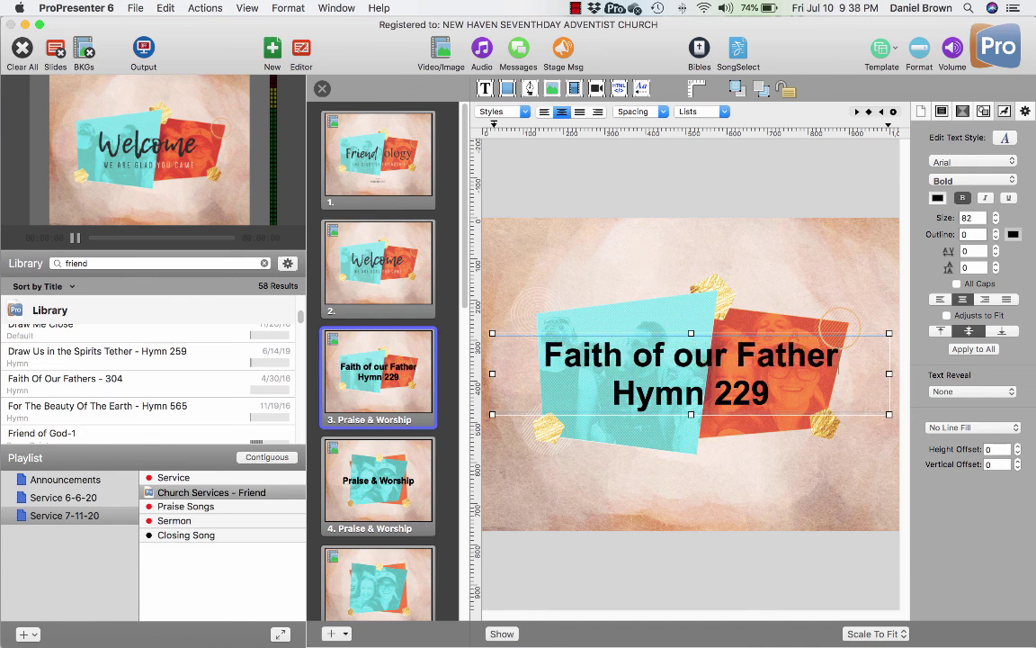
Step: Change the hymn number on slide 3 to 304 and finish editing the text
key("Down")
key("BackSpace")
key("BackSpace")
key("BackSpace")
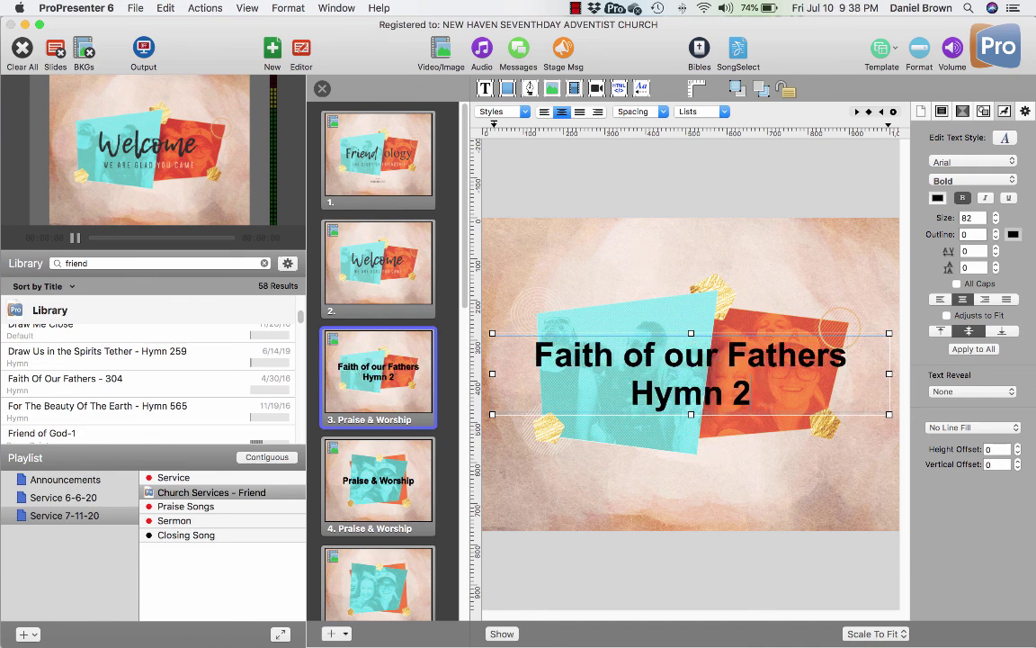
type("304")
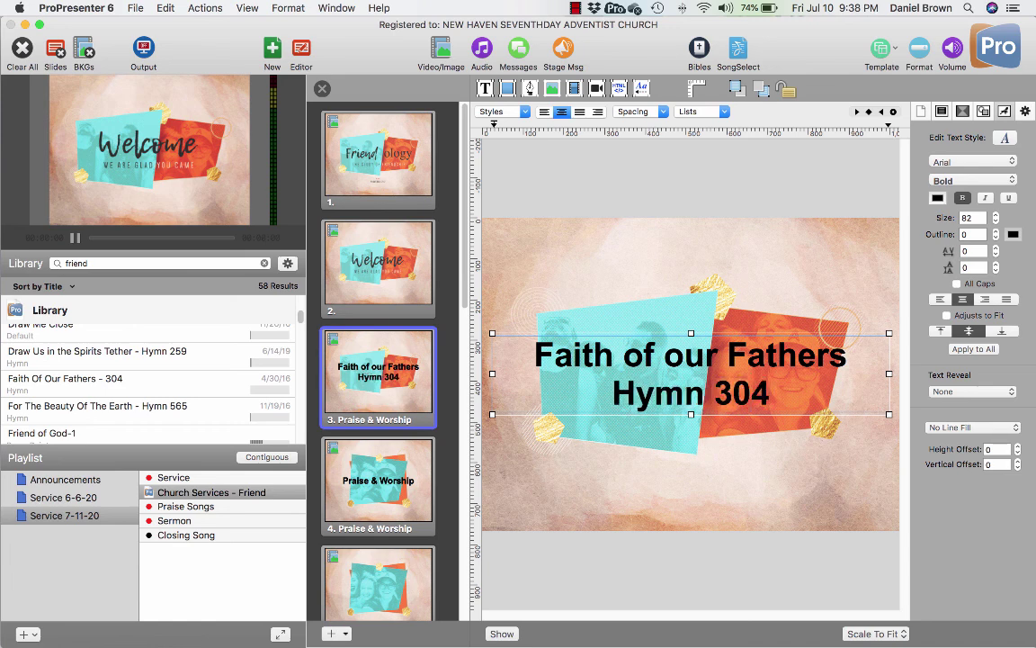
key("Escape")
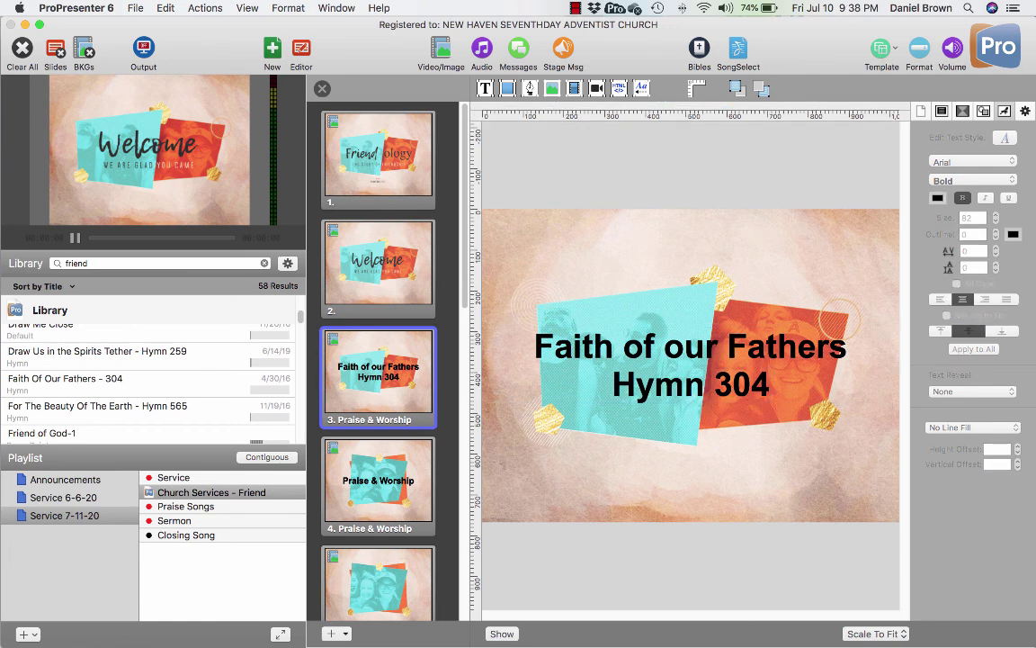
Step: Try the Italic style on slide 3's hymn text, and set it back to Bold
left_click(690, 366)
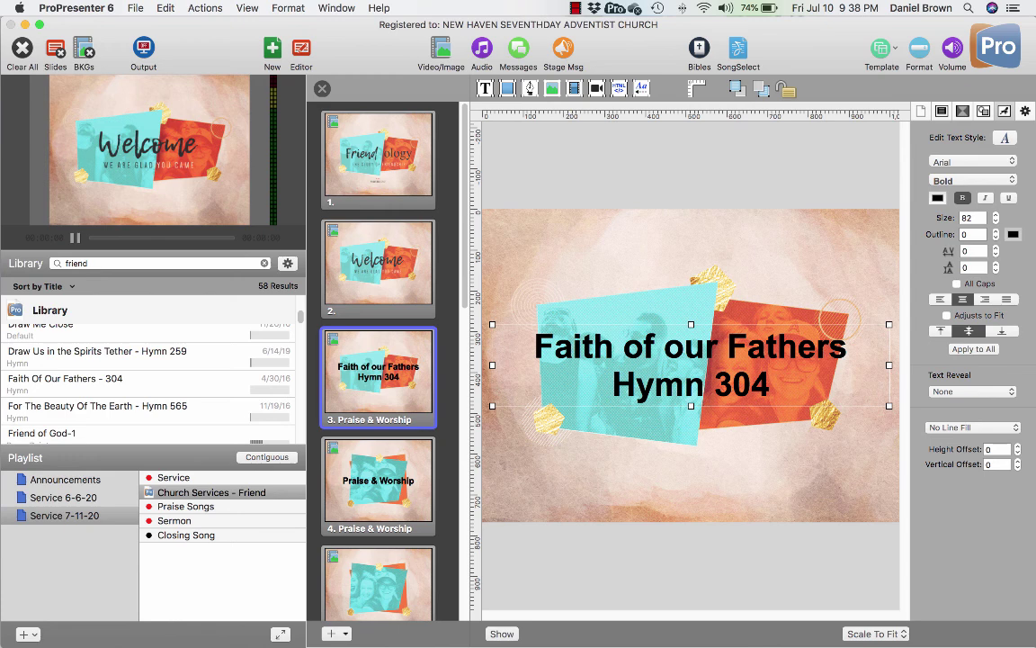
left_click(973, 180)
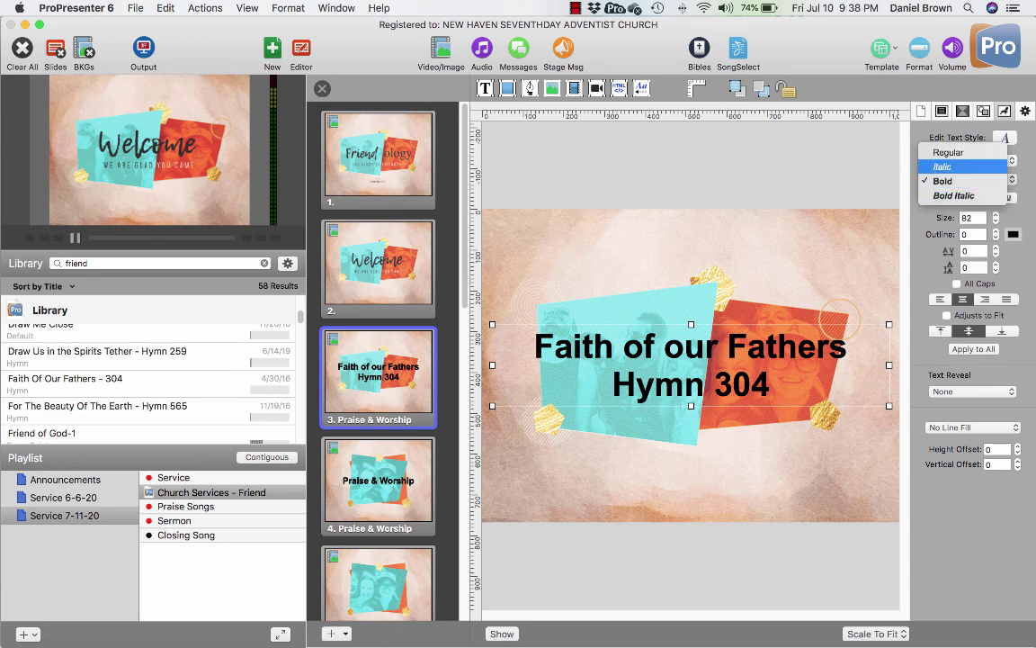
left_click(942, 166)
left_click(972, 180)
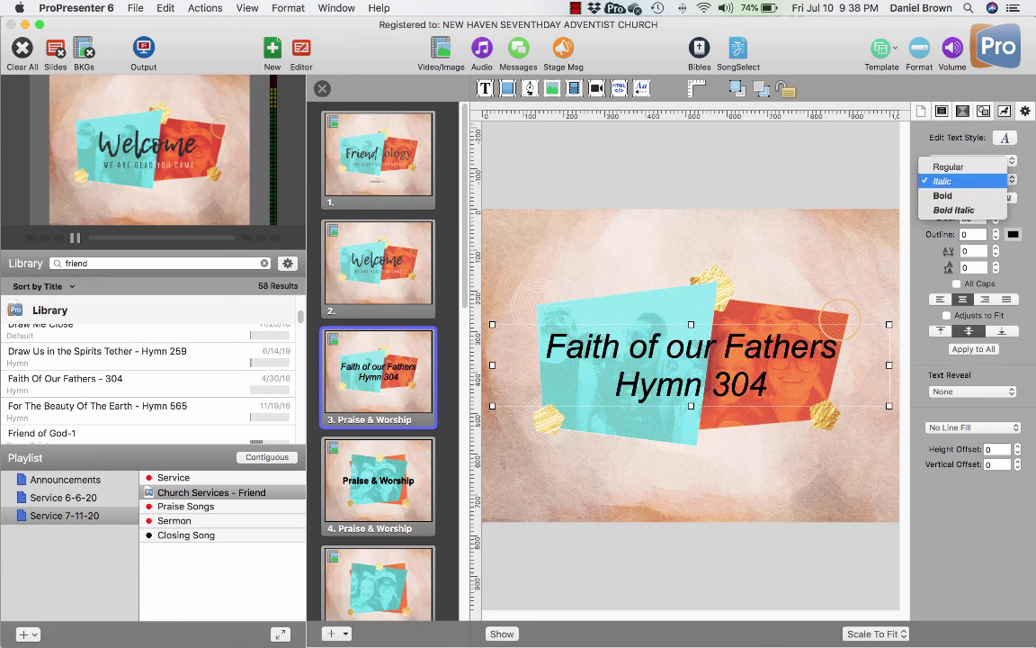
left_click(942, 194)
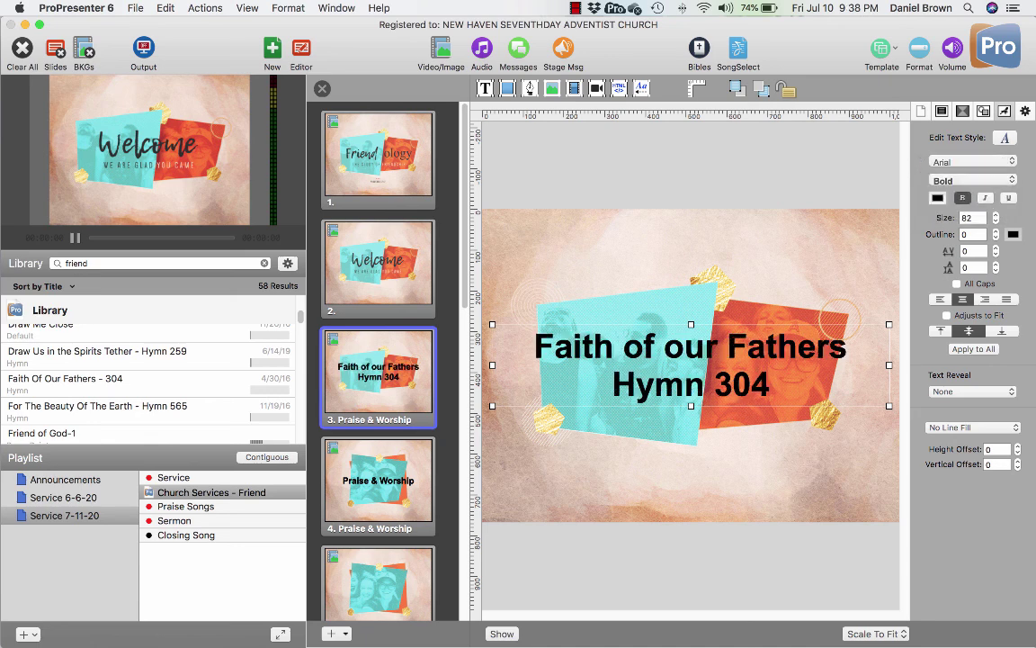
Step: Try a larger font size on slide 3's hymn text, and return it to 82
left_click(996, 215)
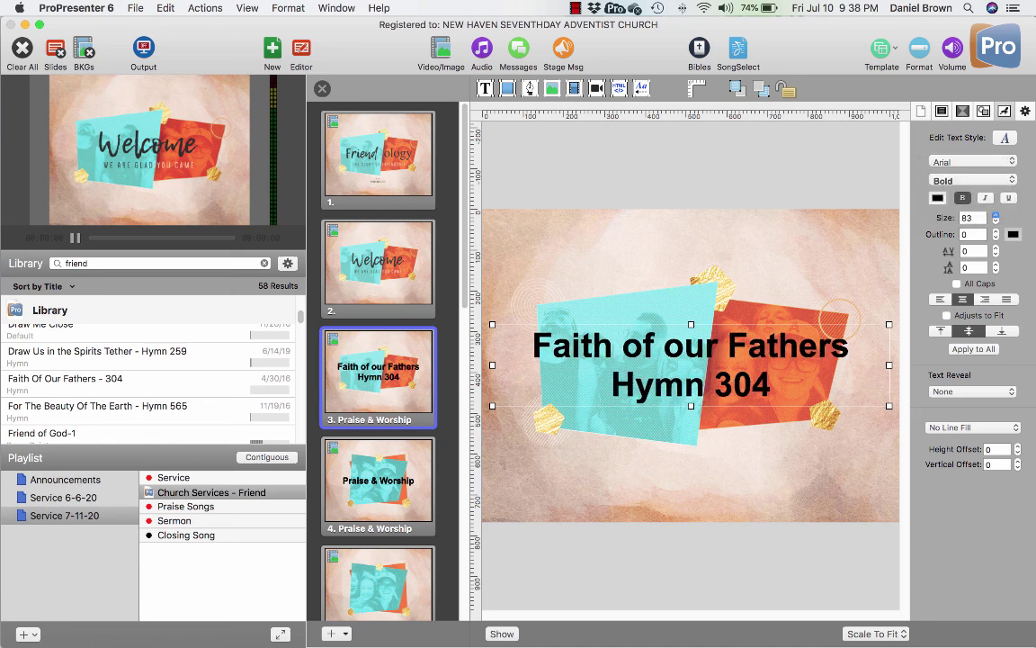
left_click(996, 215)
left_click(995, 220)
left_click(996, 220)
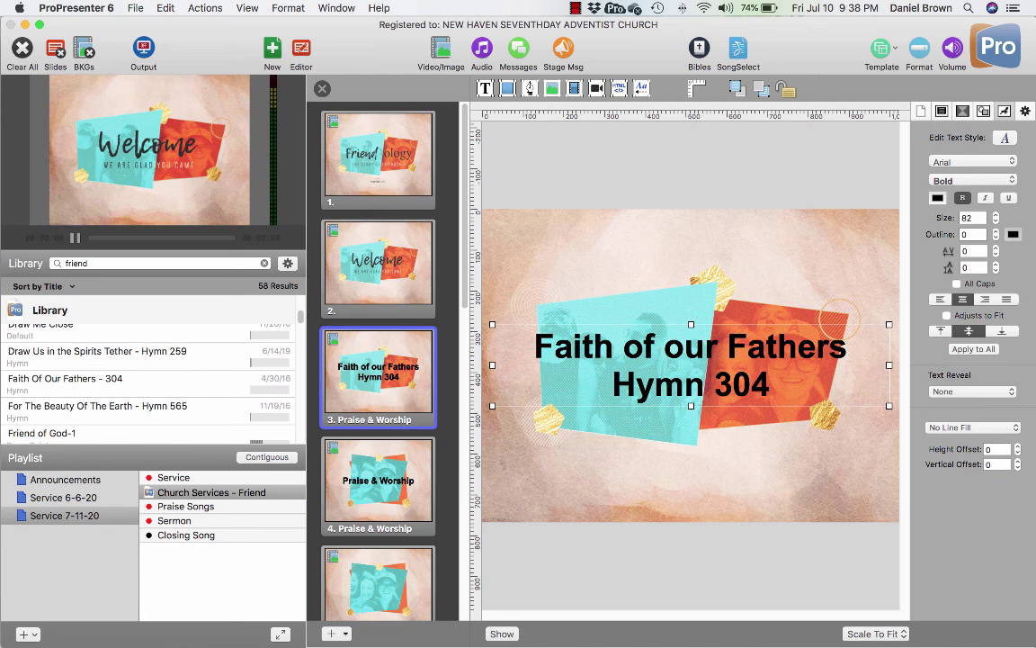
left_click(791, 563)
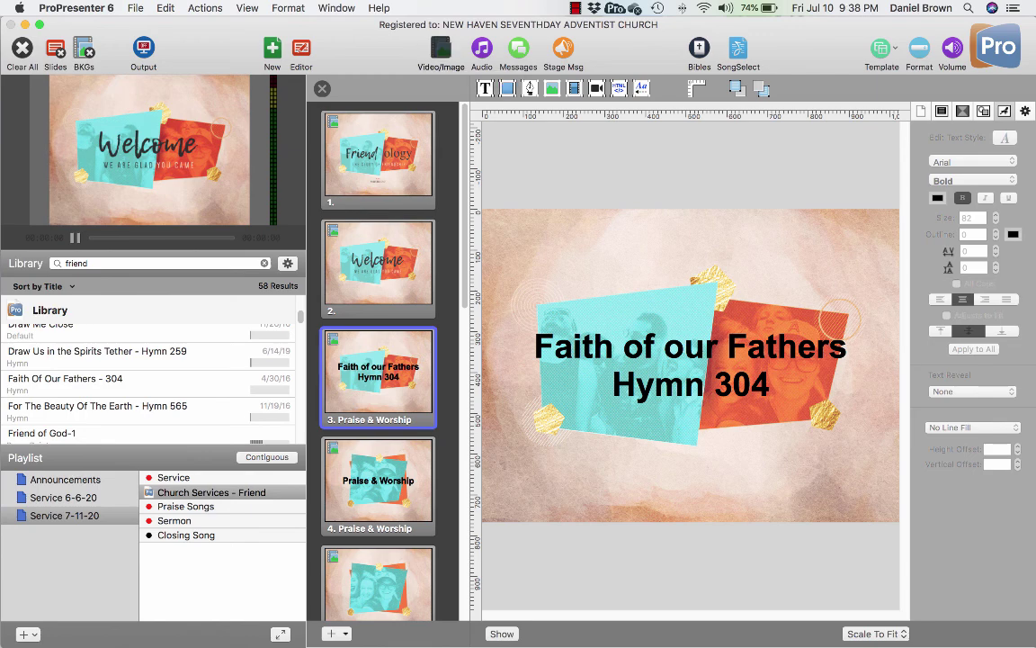
Step: Browse the Backgrounds media folders and apply the dark teal HappyThanks image from Solid Colors as slide 3's background
left_click(441, 50)
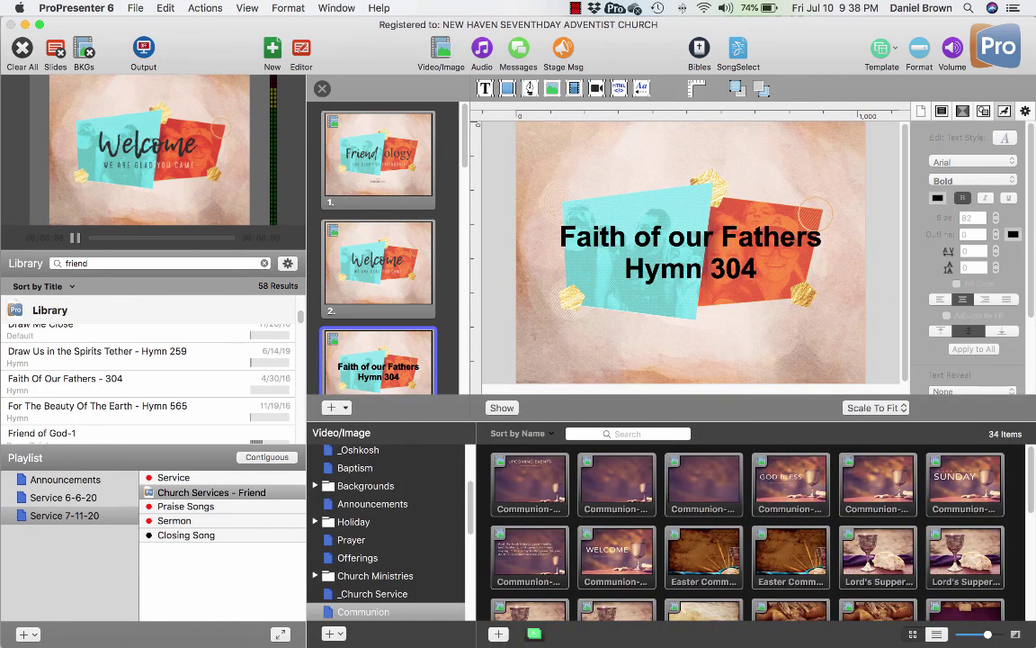
scroll(747, 531, "down", 4)
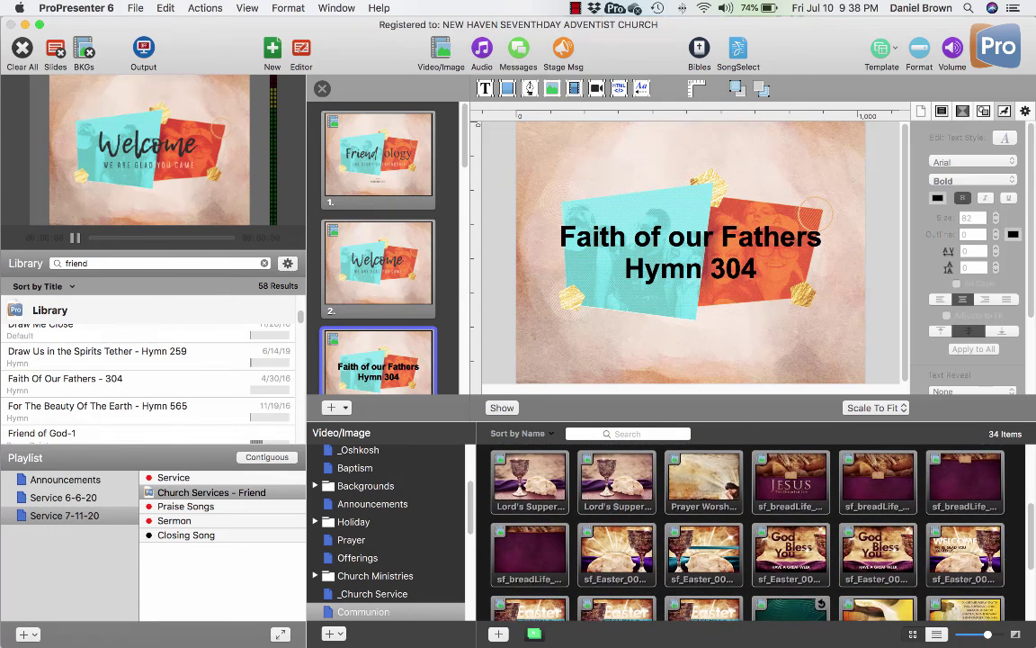
left_click(315, 486)
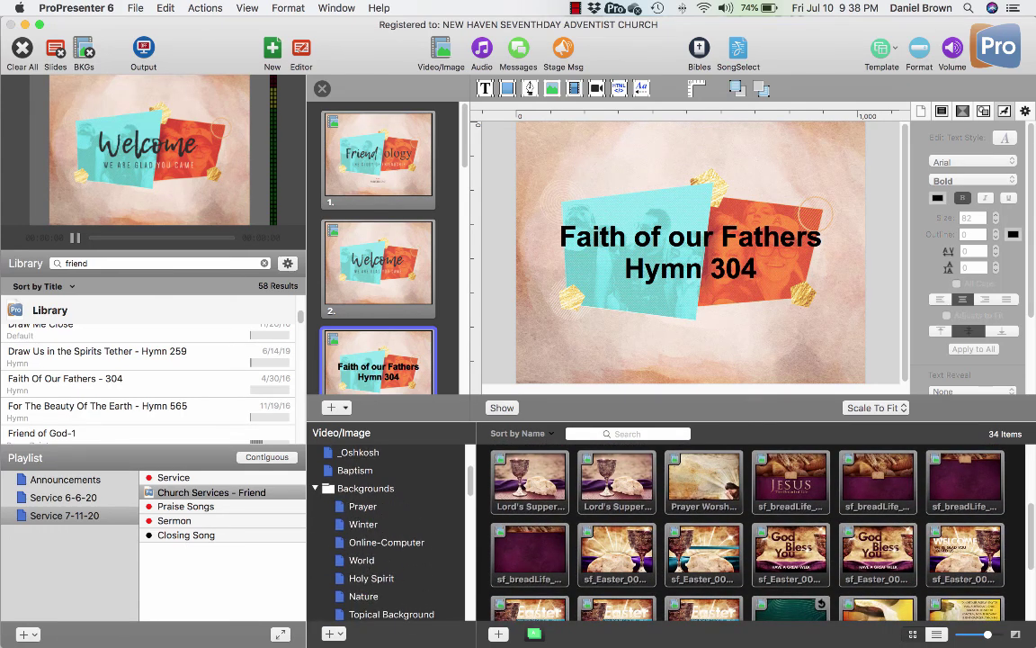
scroll(387, 531, "down", 3)
left_click(391, 524)
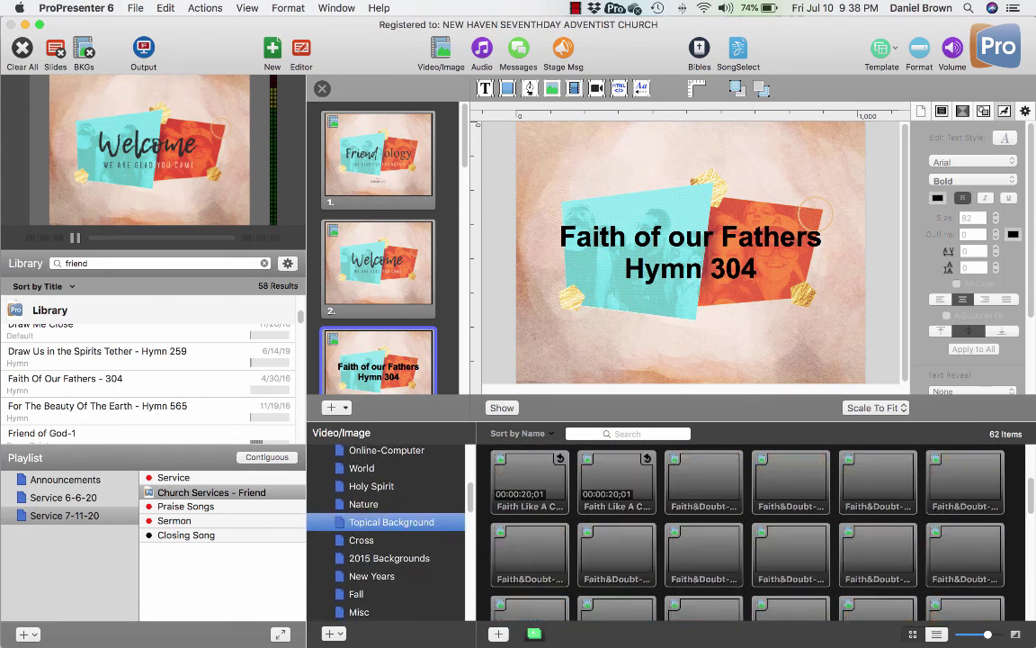
scroll(387, 531, "down", 3)
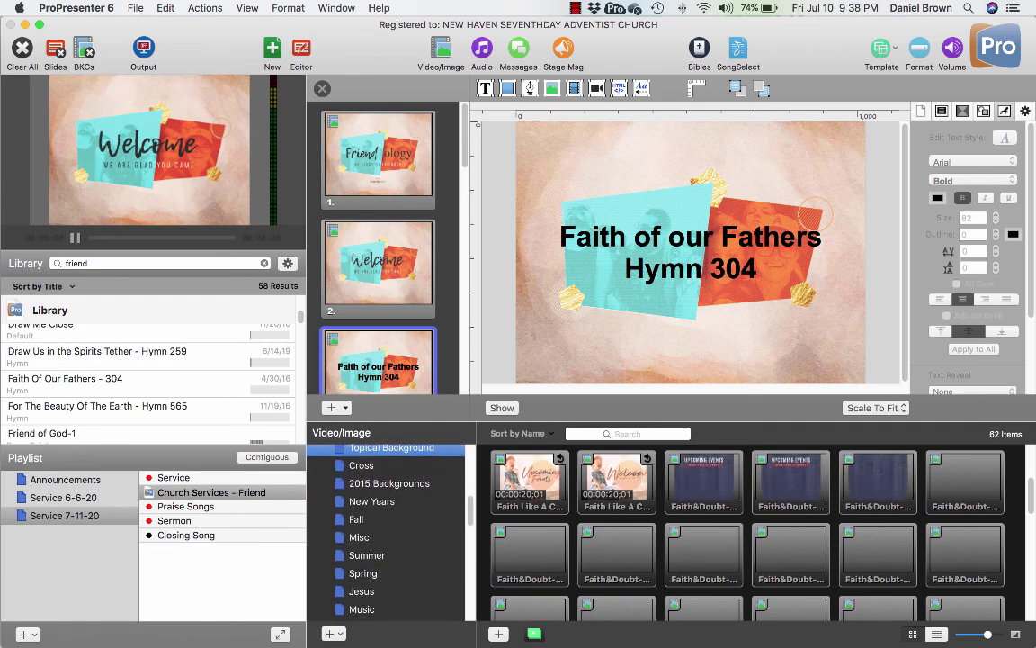
left_click(362, 591)
scroll(386, 530, "down", 5)
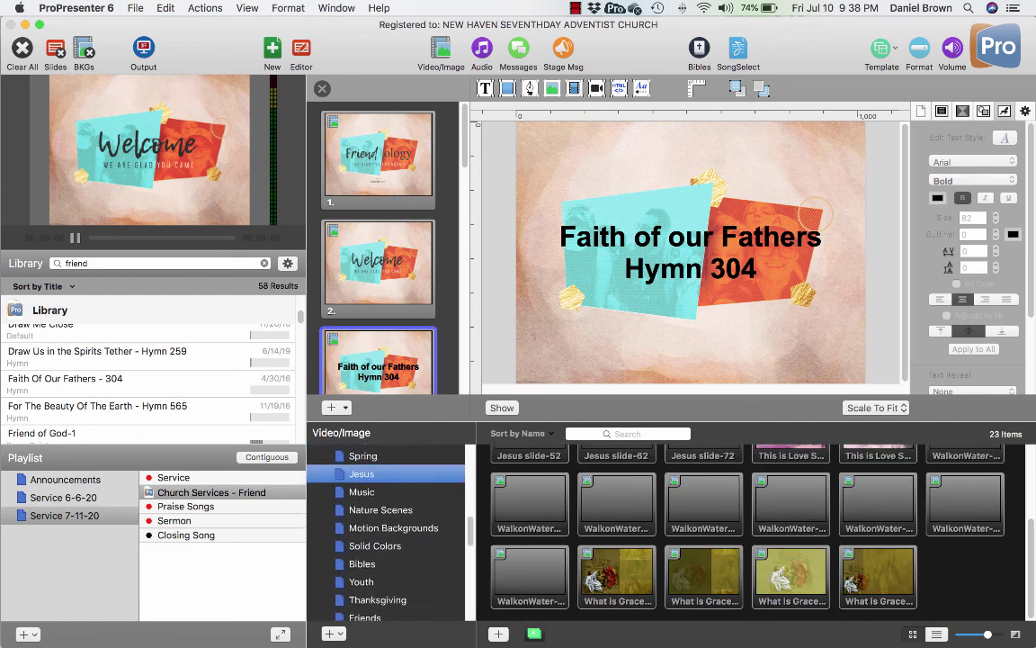
left_click(375, 532)
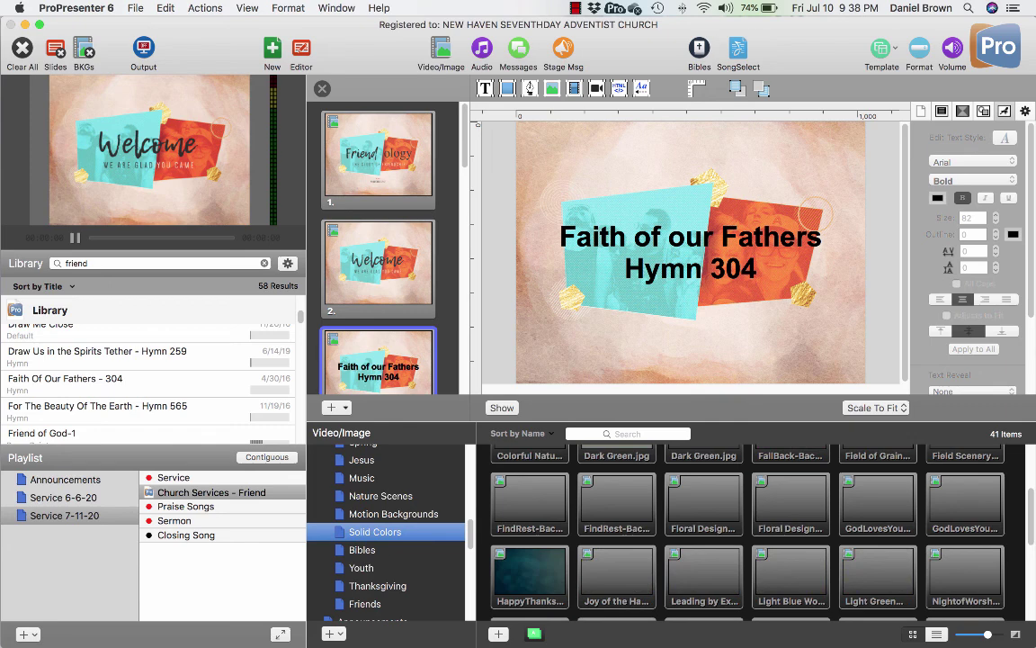
scroll(746, 530, "down", 2)
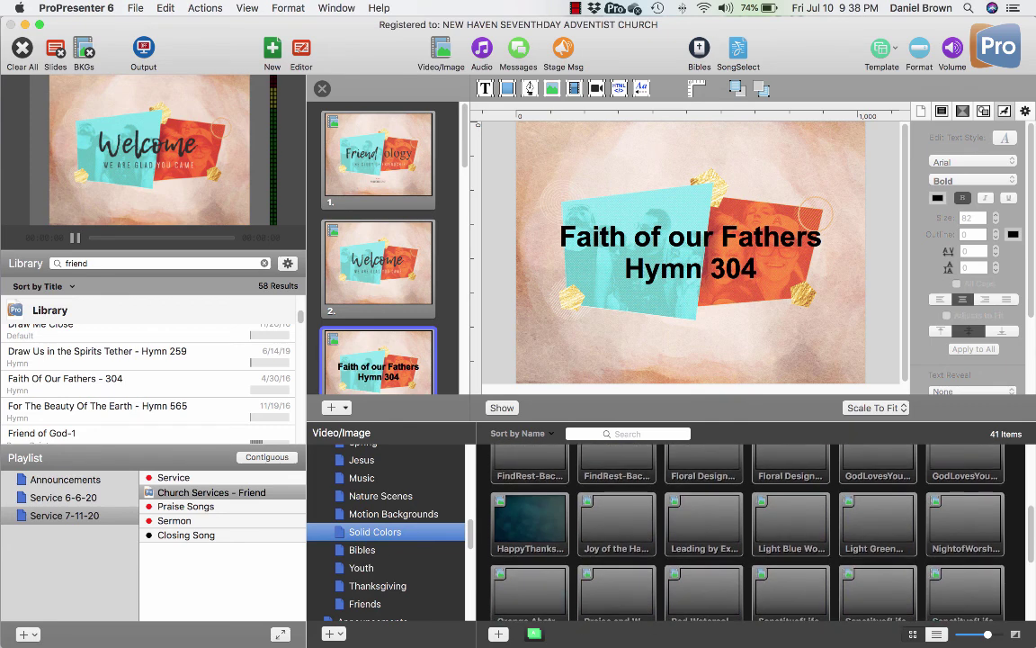
left_click_drag(530, 525, 654, 286)
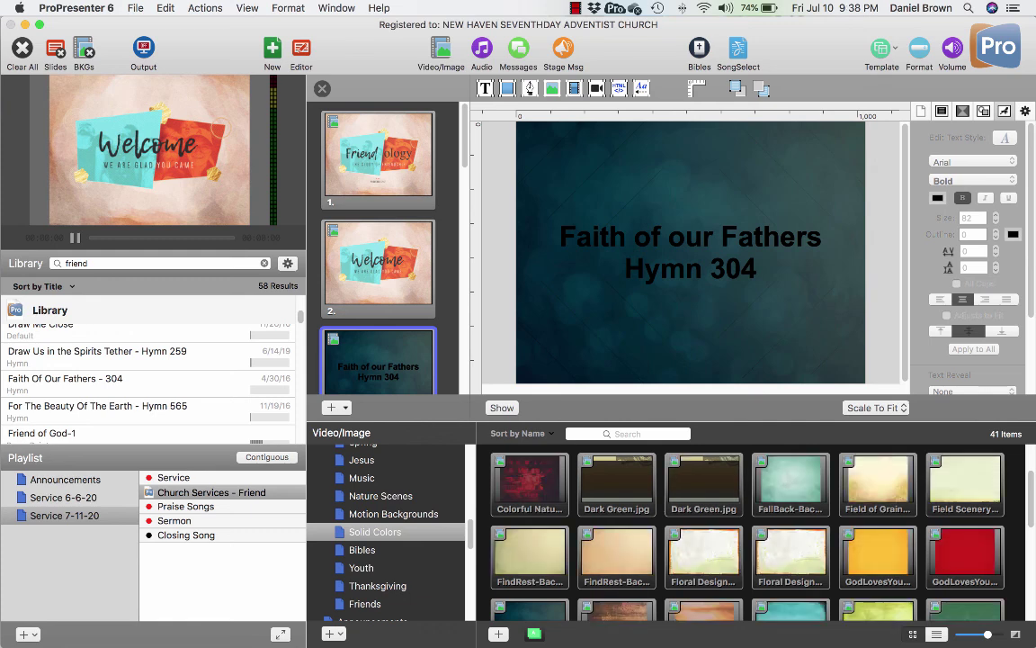
Step: Undo the background change on slide 3 and hide the video and image media library
left_click(166, 8)
left_click(242, 26)
left_click(441, 50)
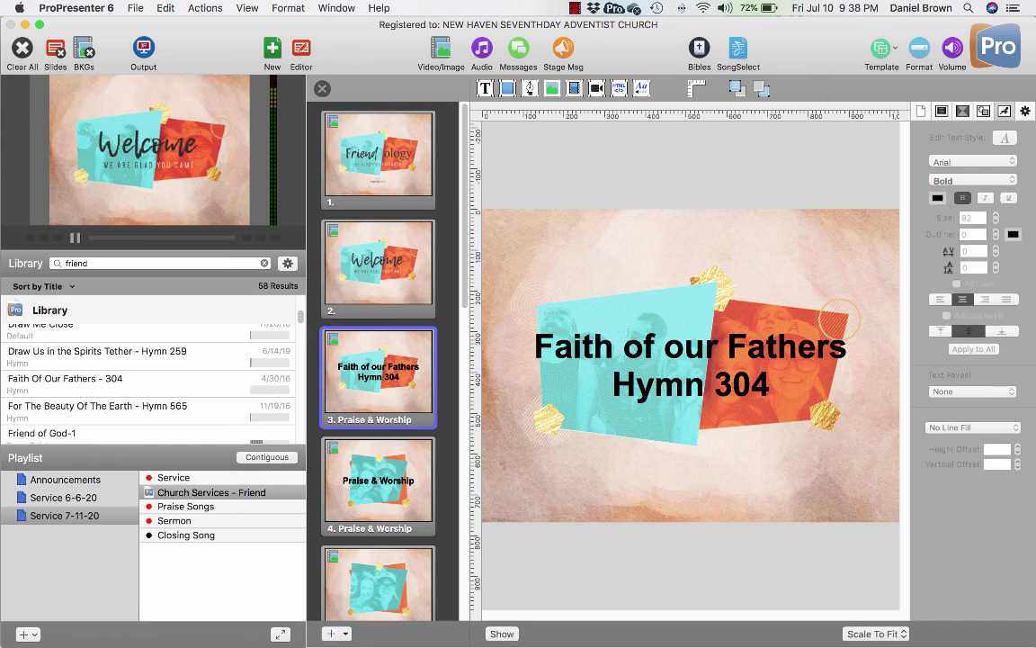
Step: Look over the second Praise & Worship slide, the Tithes & Offerings slide and the Call to Prayer slide
scroll(378, 360, "down", 10)
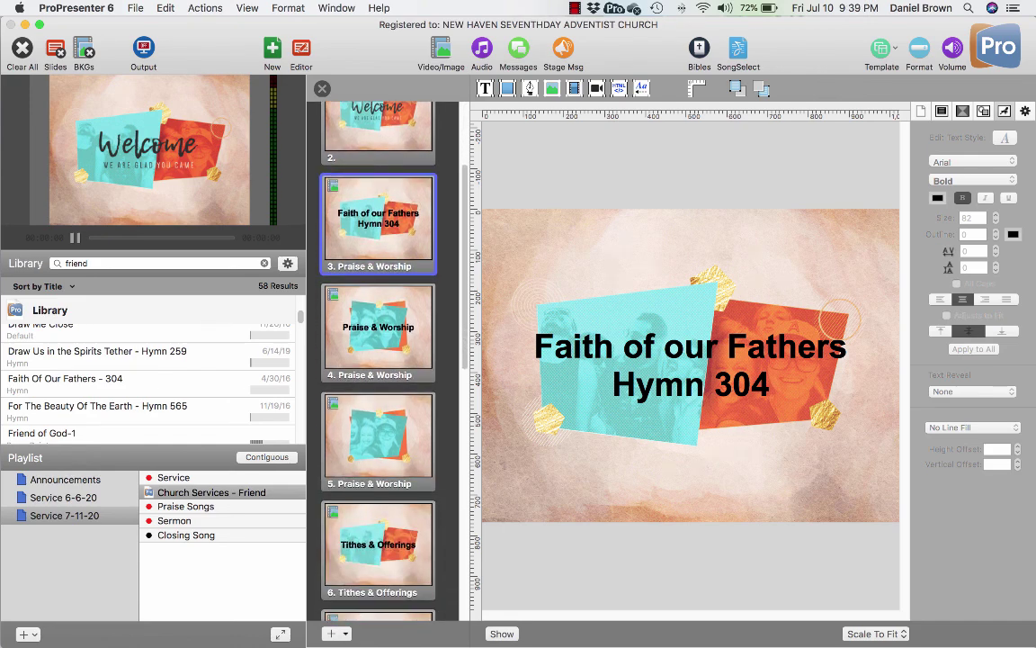
left_click(378, 189)
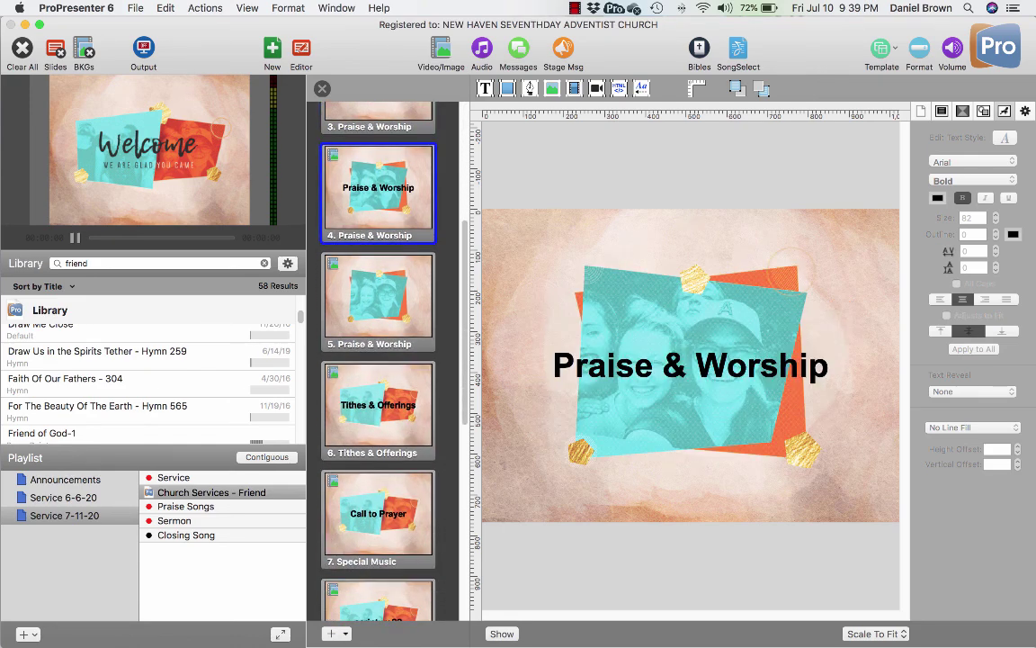
left_click(378, 405)
scroll(377, 360, "up", 1)
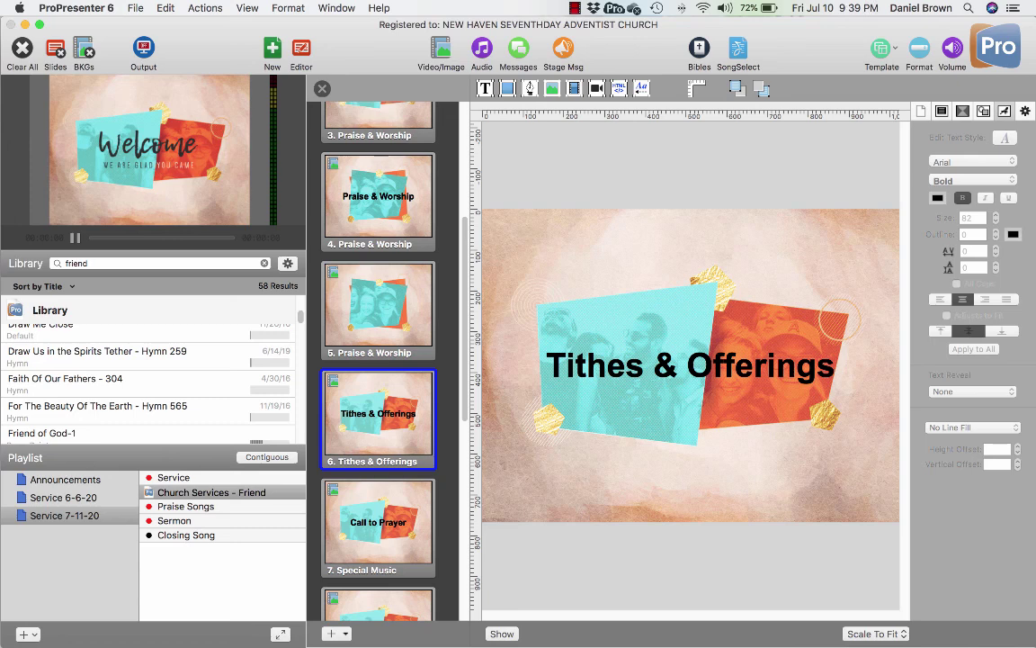
double_click(664, 366)
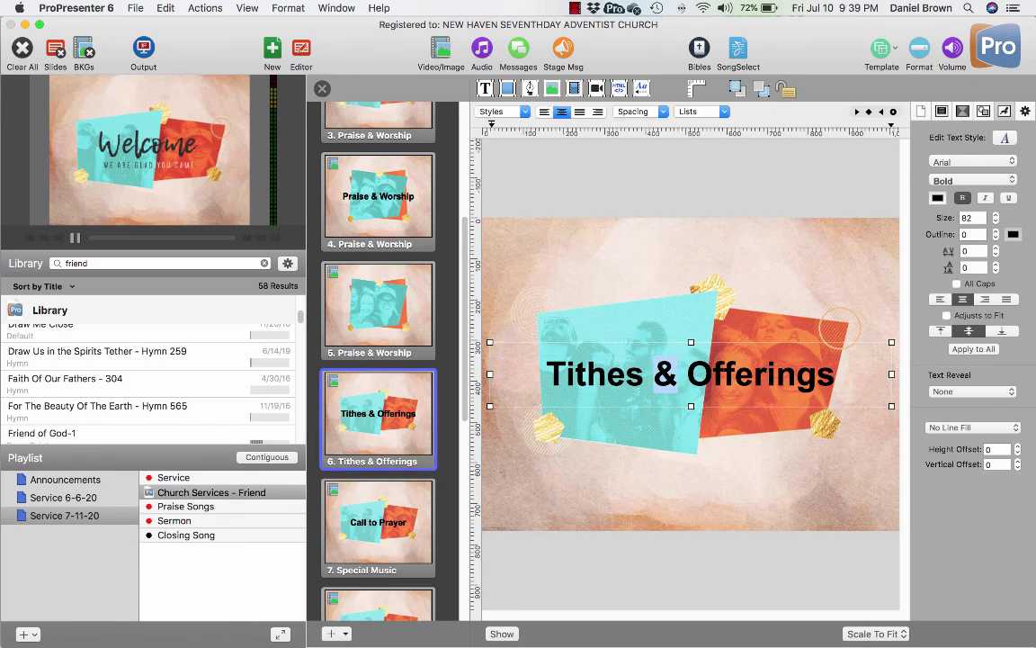
key("Escape")
left_click(377, 521)
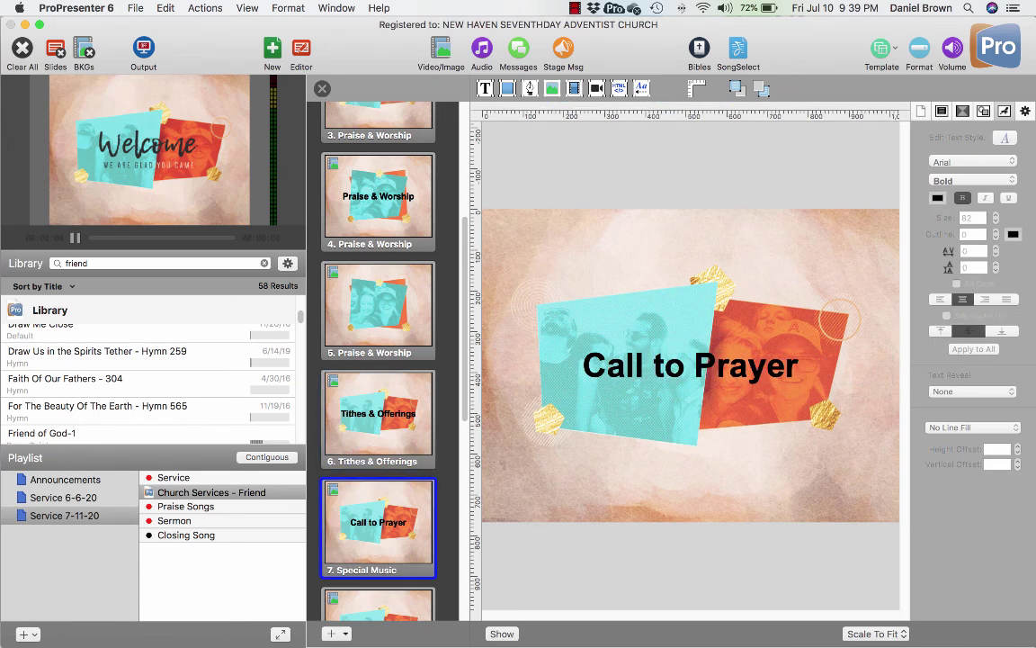
Step: Replace the scripture placeholder on slide 8 with "John 3:16" and finish editing the text
scroll(377, 449, "down", 5)
left_click(378, 405)
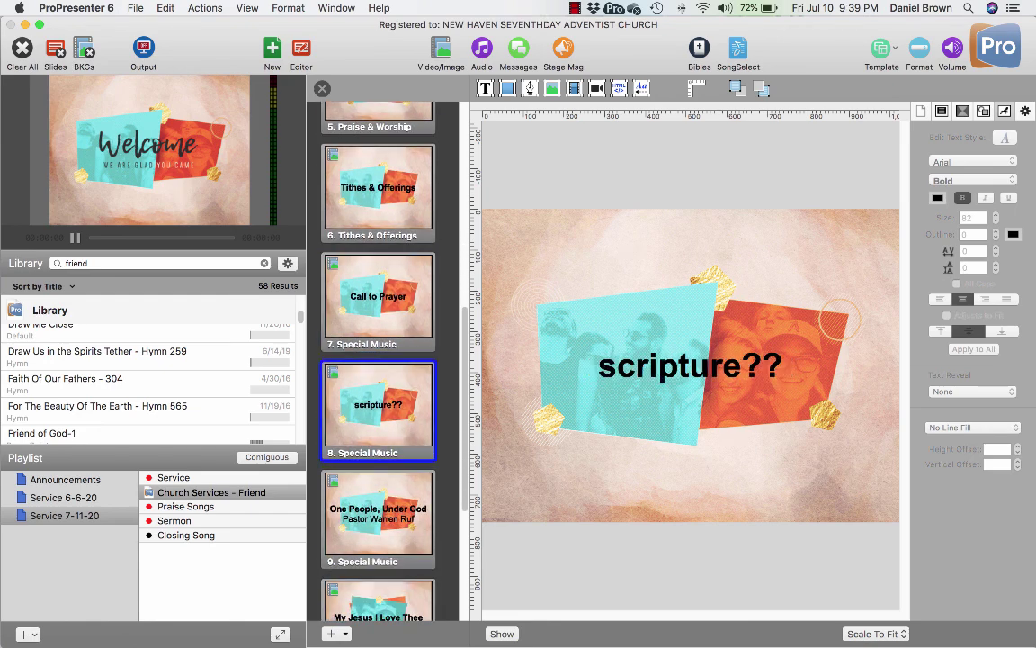
left_click(690, 364)
double_click(690, 364)
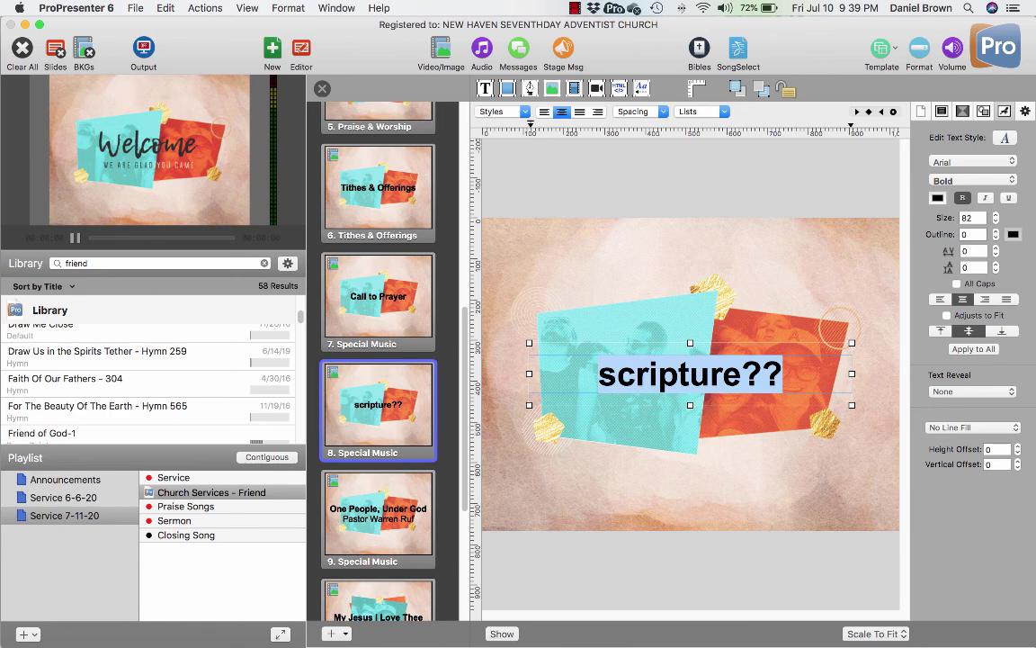
type("John 3:16")
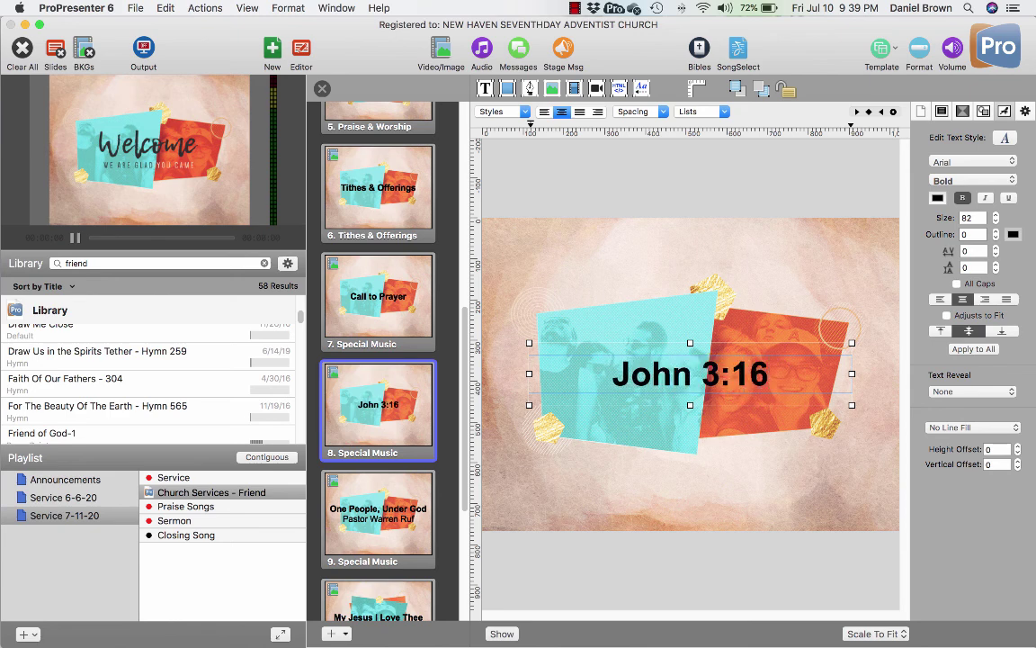
left_click(691, 486)
Step: Enlarge the John 3:16 text on slide 8 to size 90
left_click(690, 366)
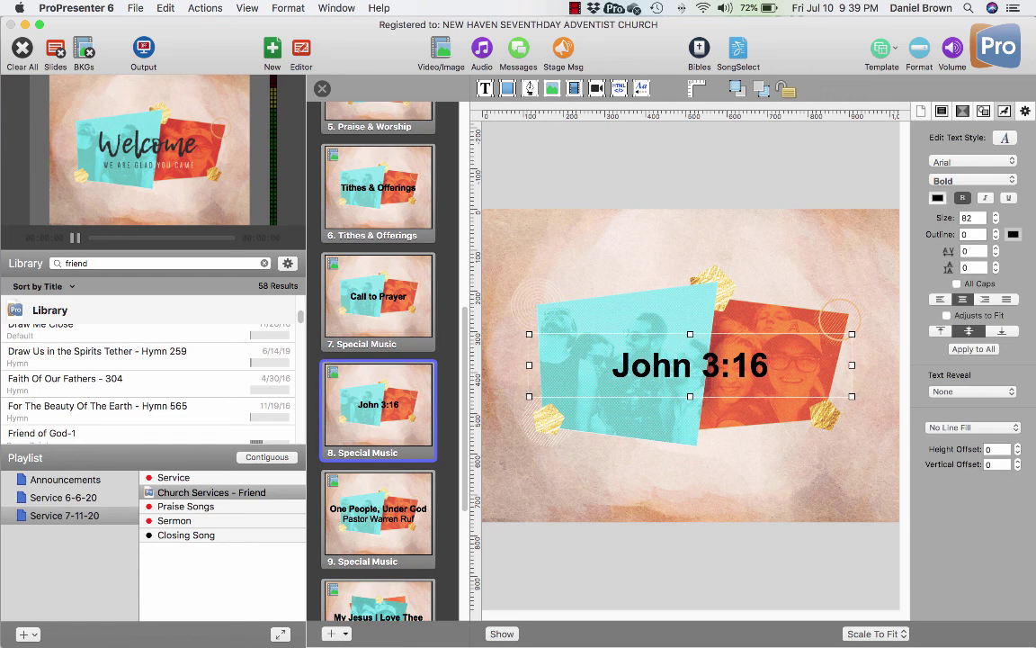
key("super+plus")
key("super+plus")
key("super+plus")
key("super+plus")
key("super+plus")
key("super+plus")
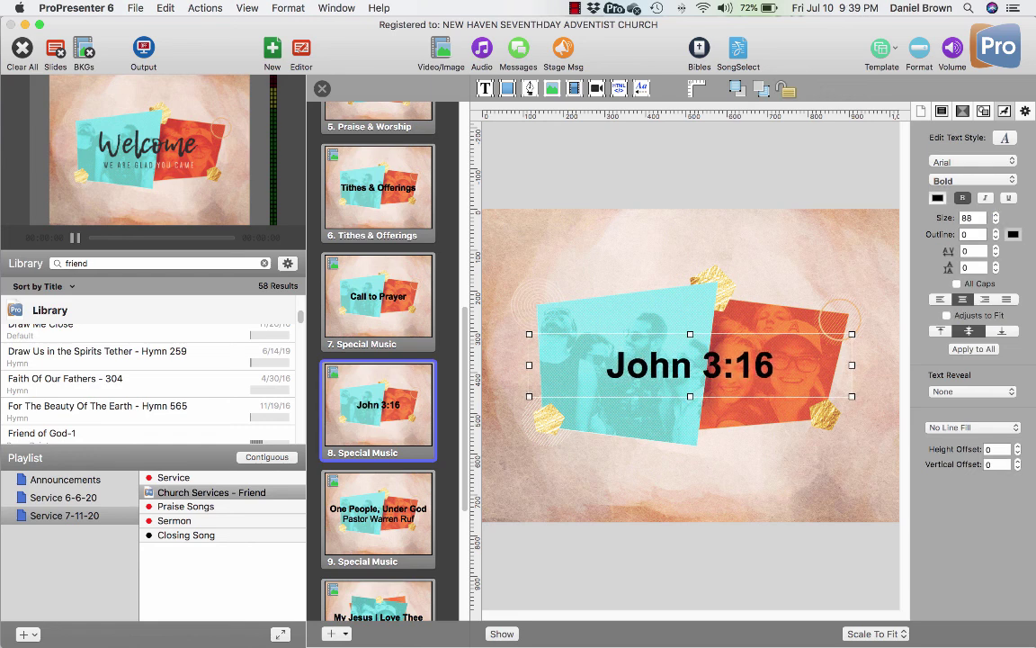
key("super+plus")
key("super+plus")
left_click(691, 486)
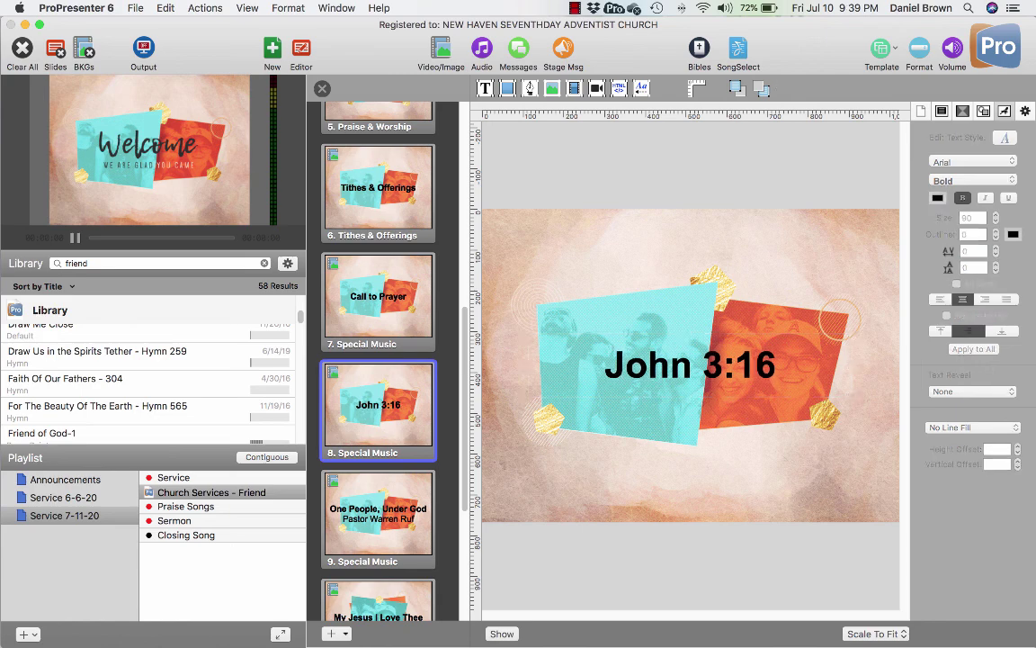
Step: Replace the sermon title line above the pastor's name on slide 9 with "Sermon Title Here"
scroll(378, 456, "down", 3)
left_click(378, 456)
double_click(540, 355)
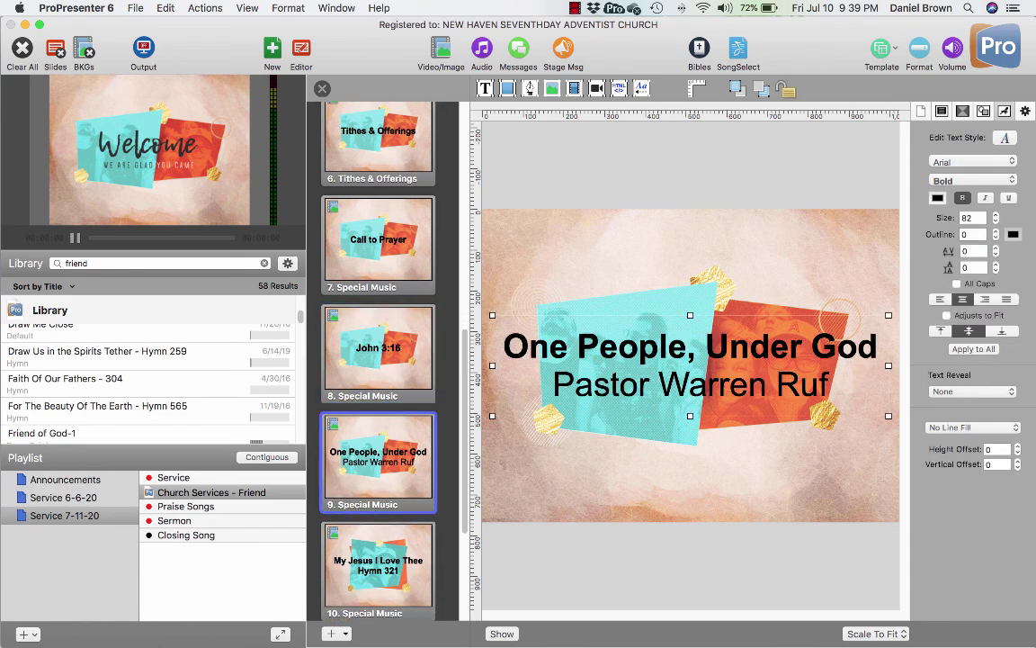
left_click(530, 357)
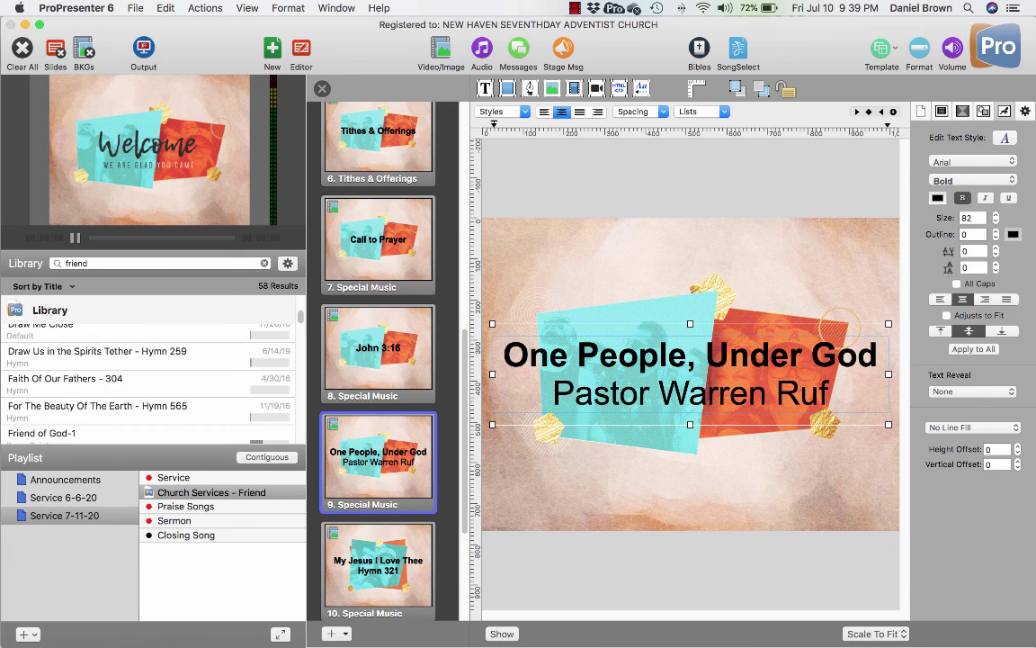
left_click_drag(504, 357, 857, 356)
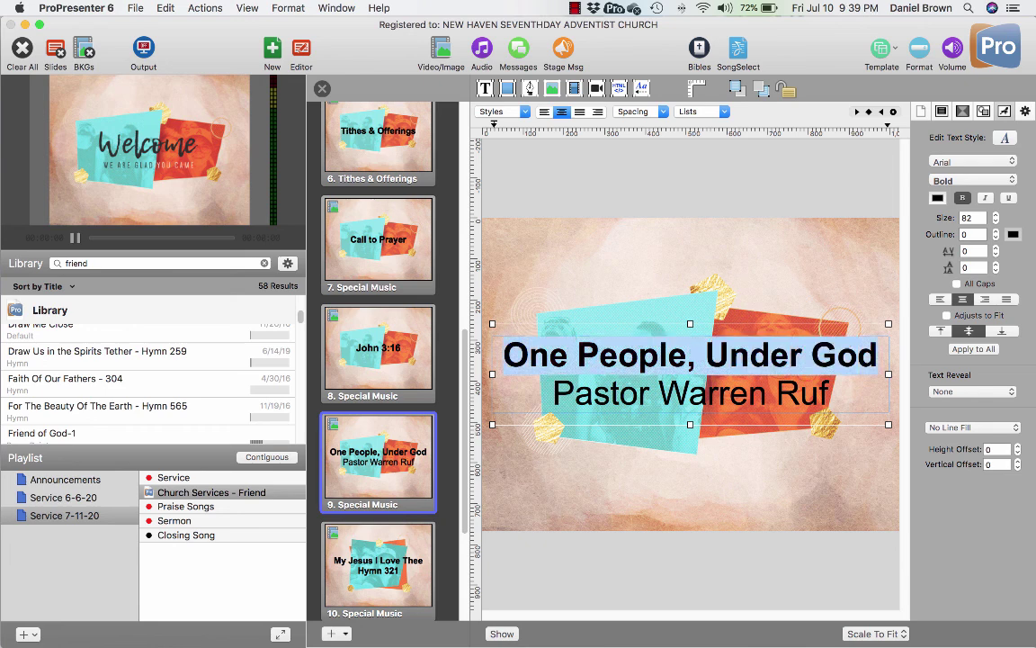
type("Sermon Title")
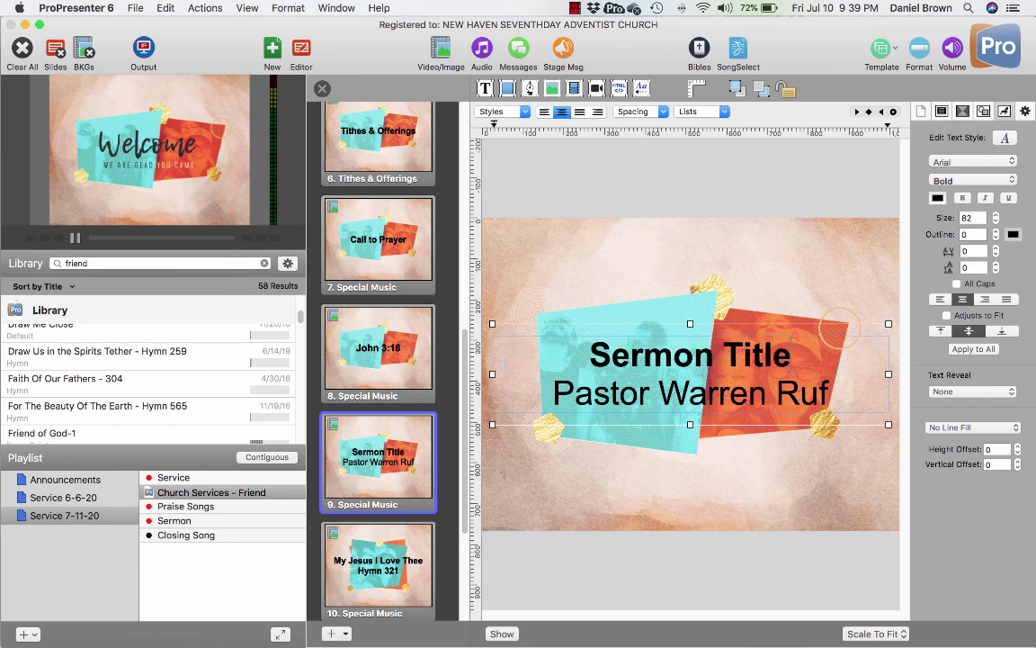
type(" Here")
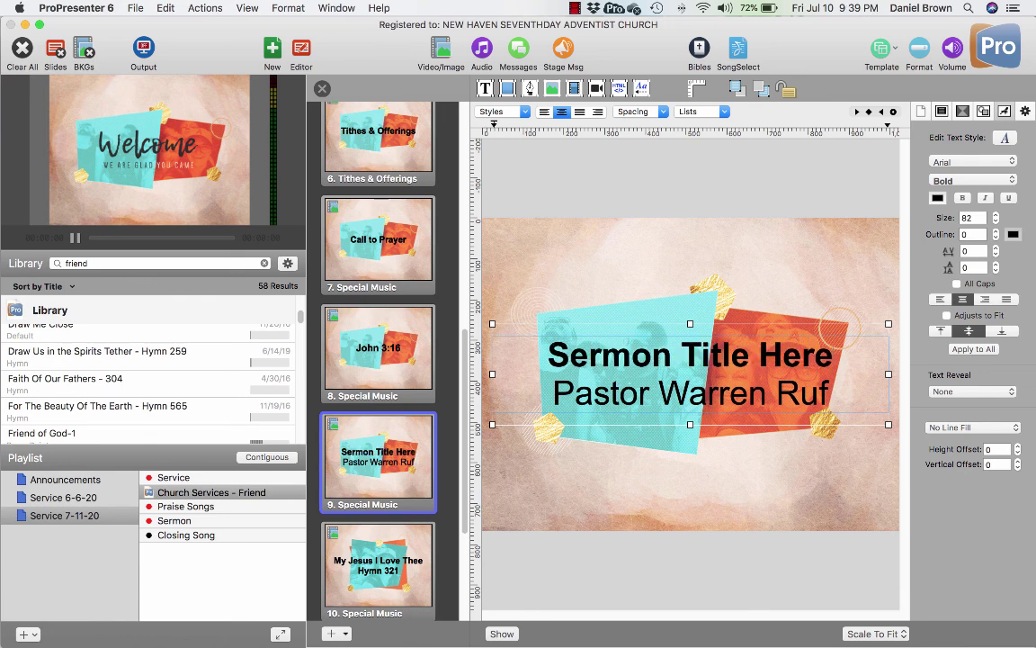
key("Escape")
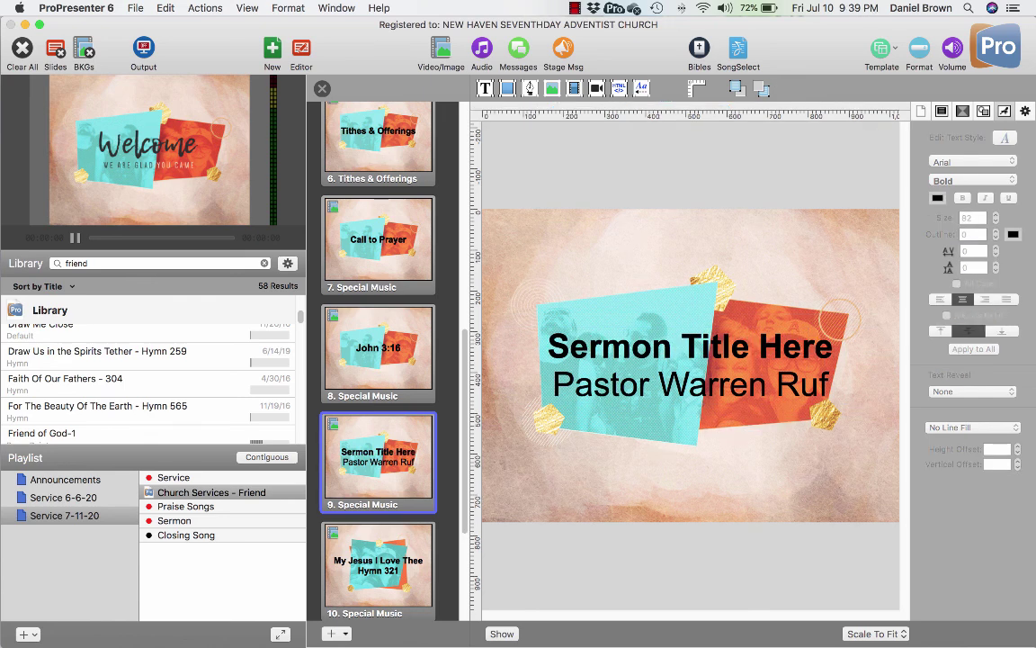
scroll(378, 360, "down", 3)
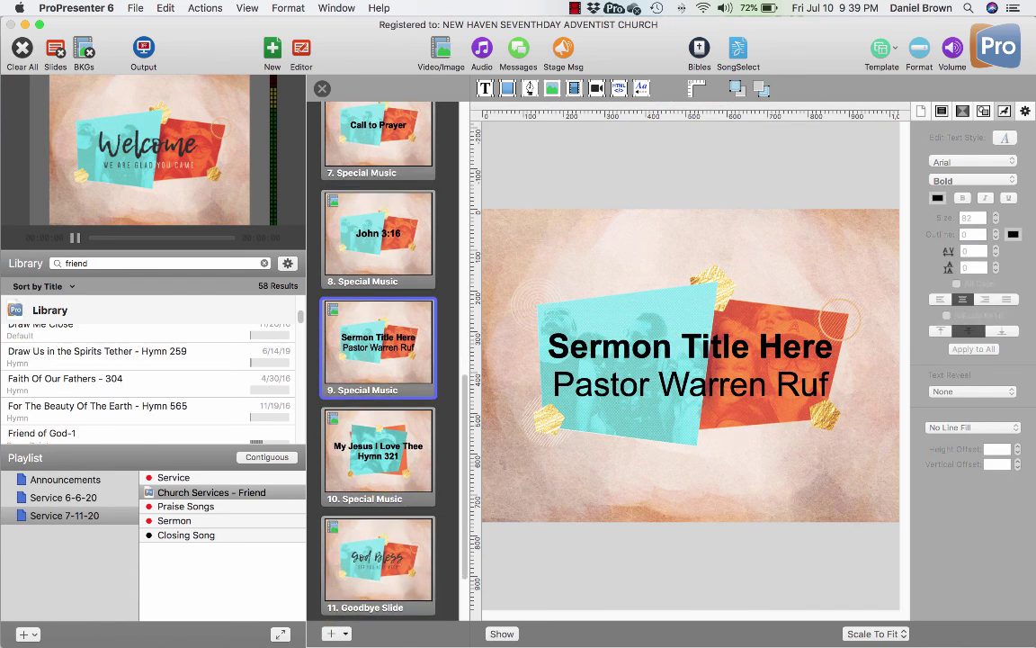
Step: Look over the closing hymn slide 10, the Goodbye slide and the Welcome slide
left_click(378, 454)
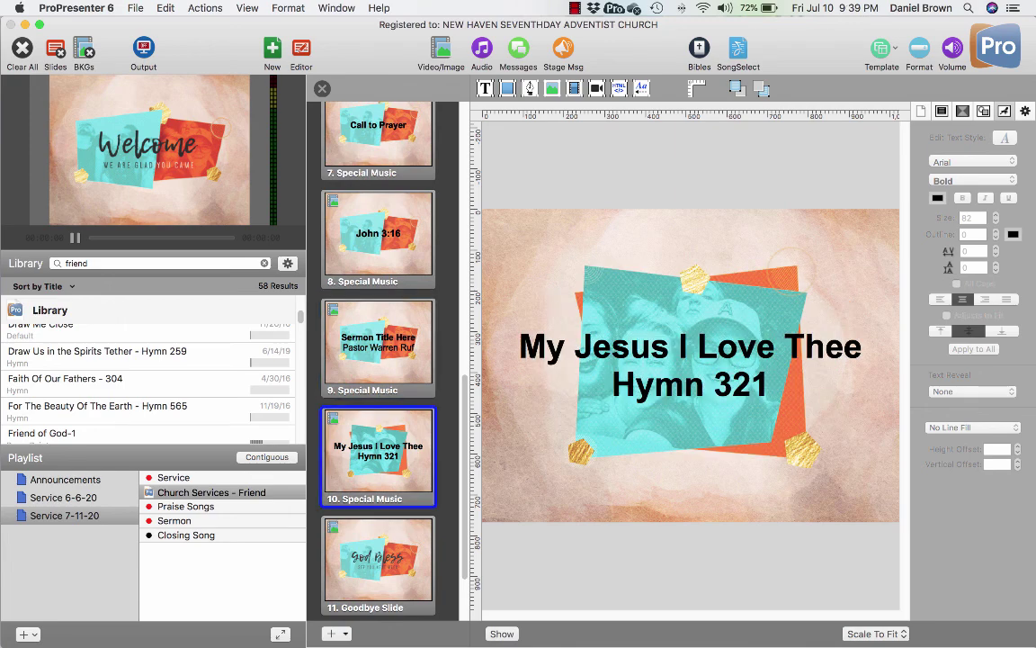
scroll(377, 360, "down", 2)
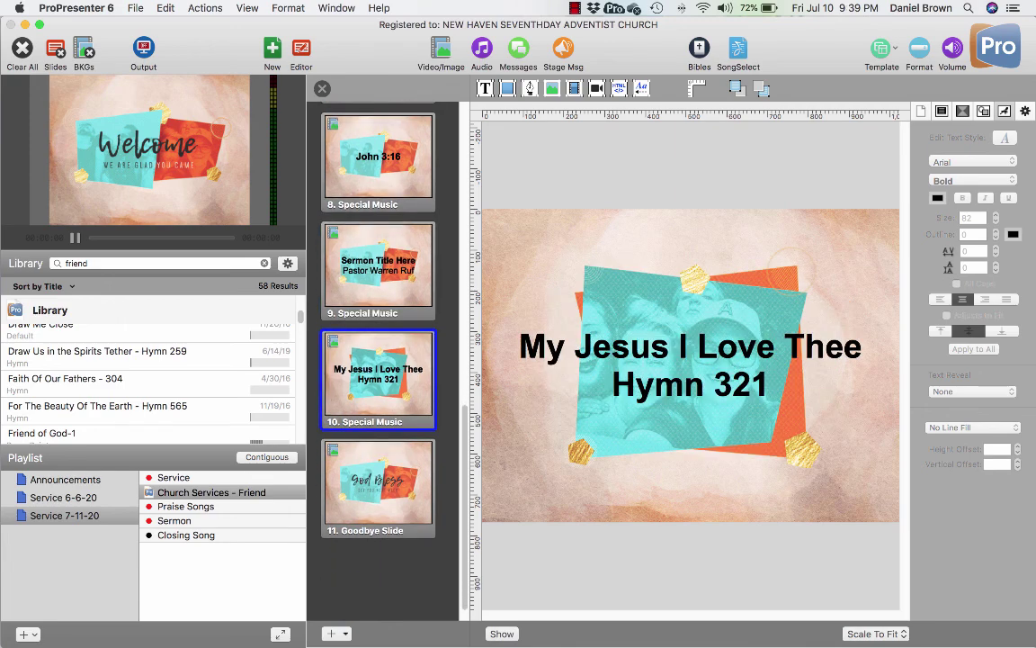
left_click(377, 490)
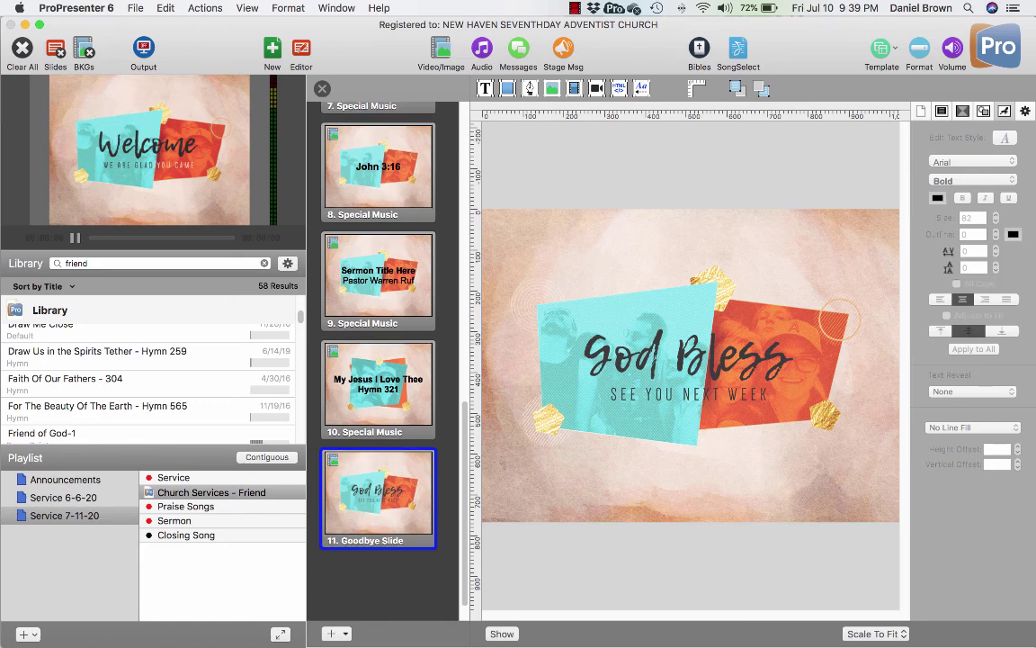
scroll(378, 360, "up", 10)
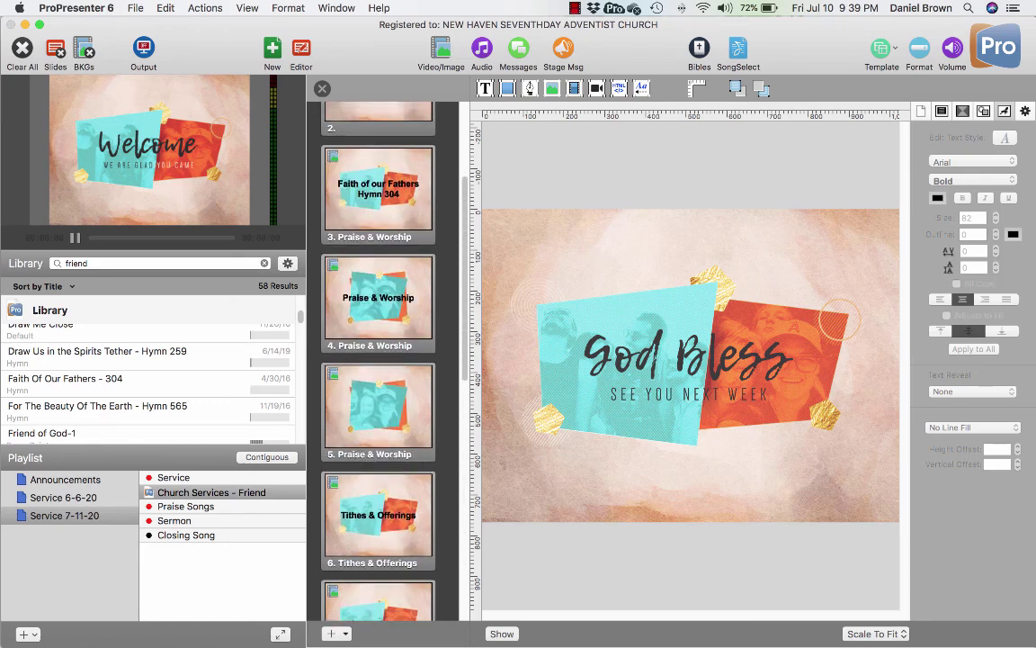
scroll(378, 360, "up", 3)
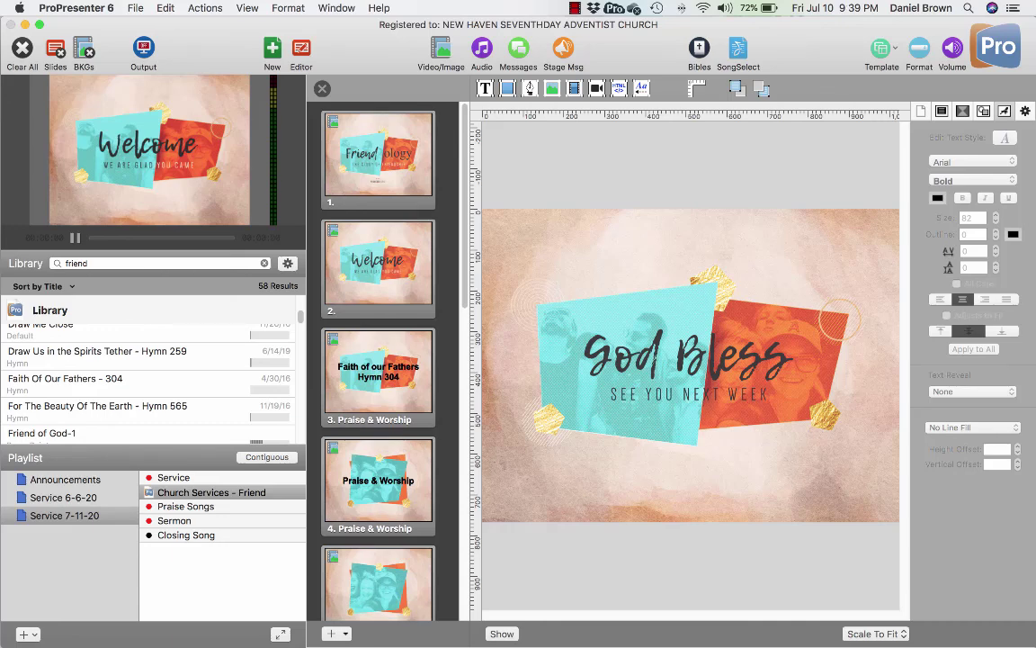
left_click(378, 263)
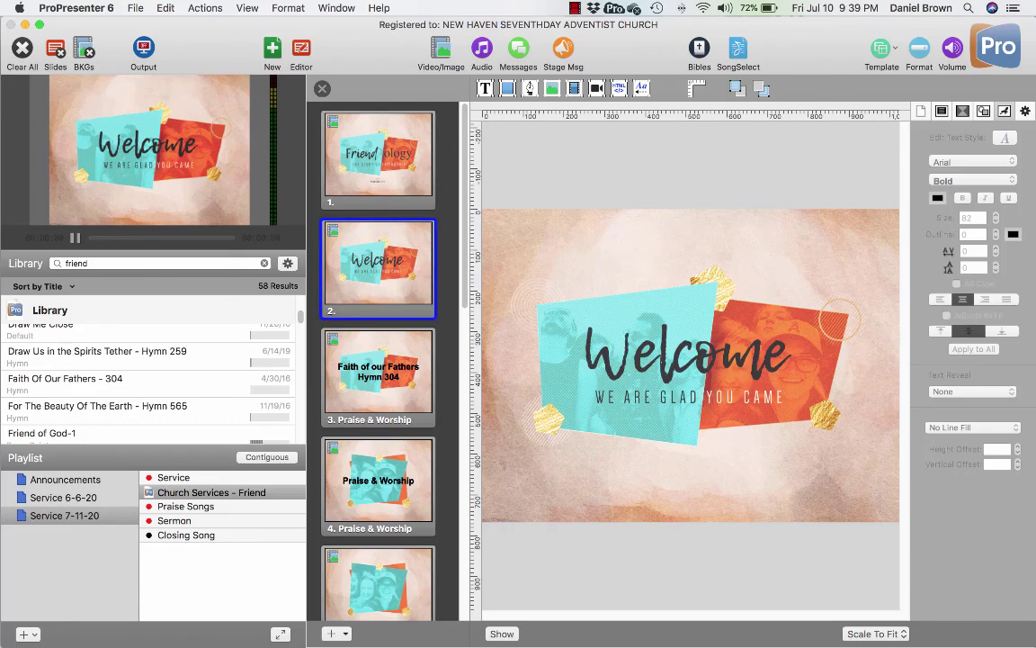
scroll(378, 360, "down", 10)
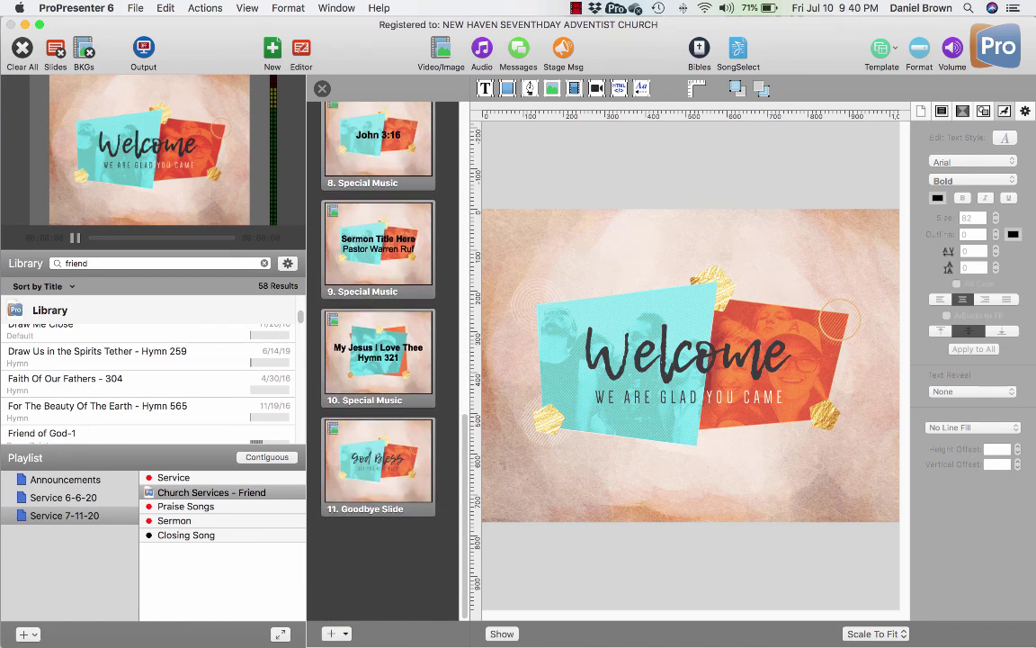
Step: Close the slide editor and return to the slide overview of Church Services - Friend
left_click(322, 89)
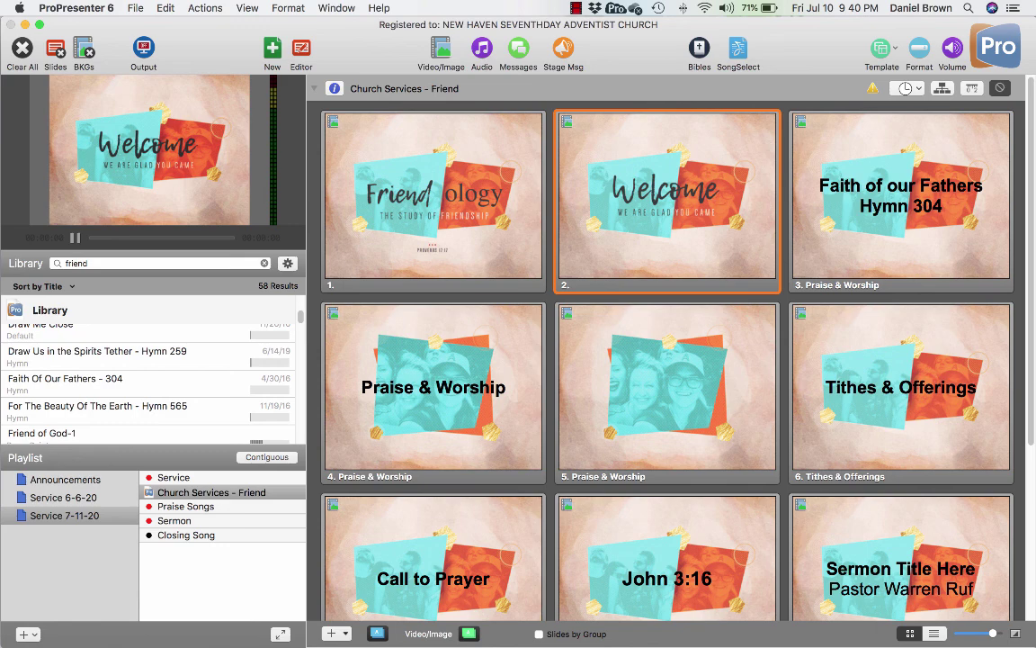
key("super+e")
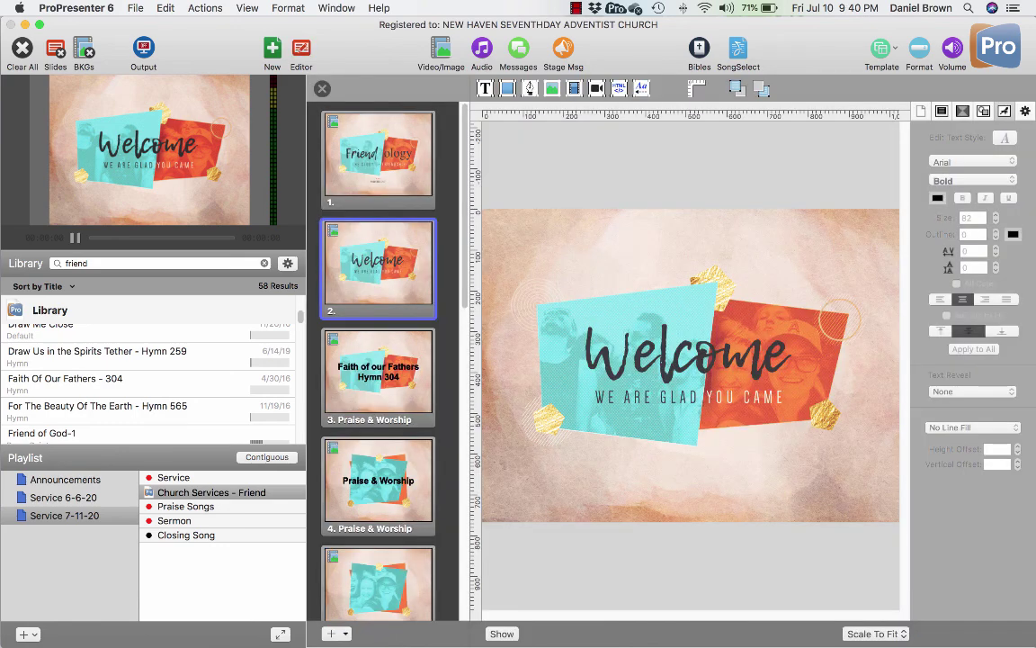
key("super+e")
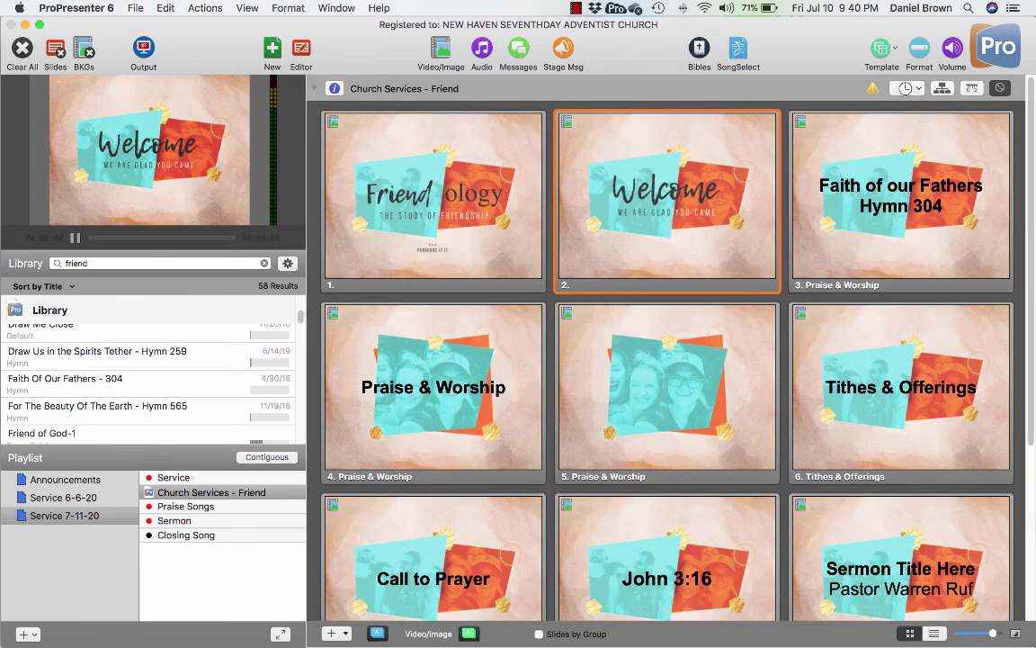
Step: Show the Faith of our Fathers slide on the output and switch the output back to the Welcome slide
left_click(902, 198)
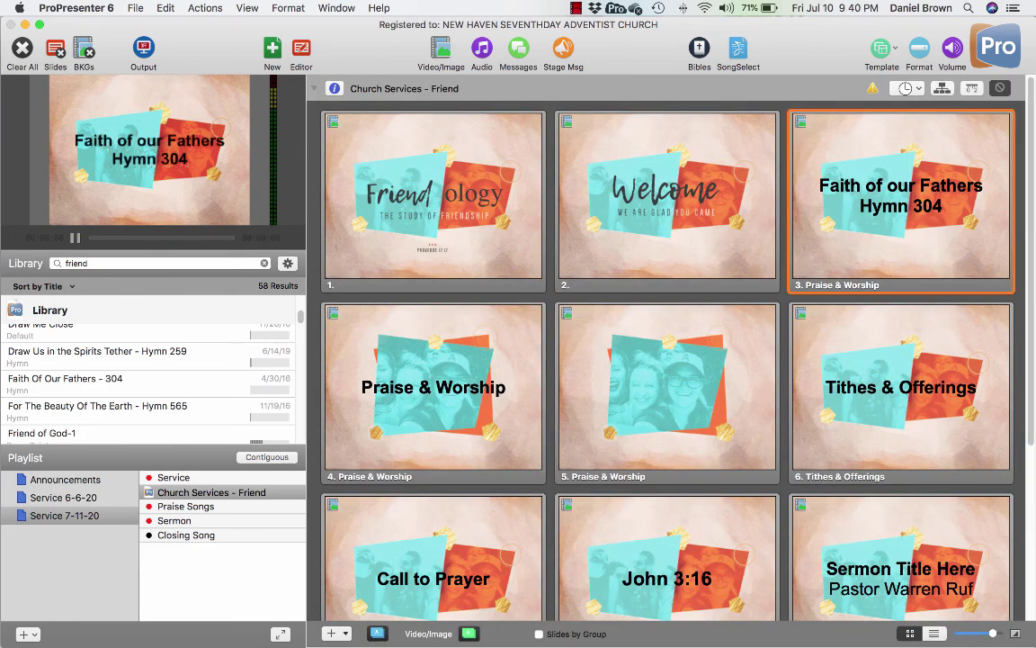
left_click(667, 195)
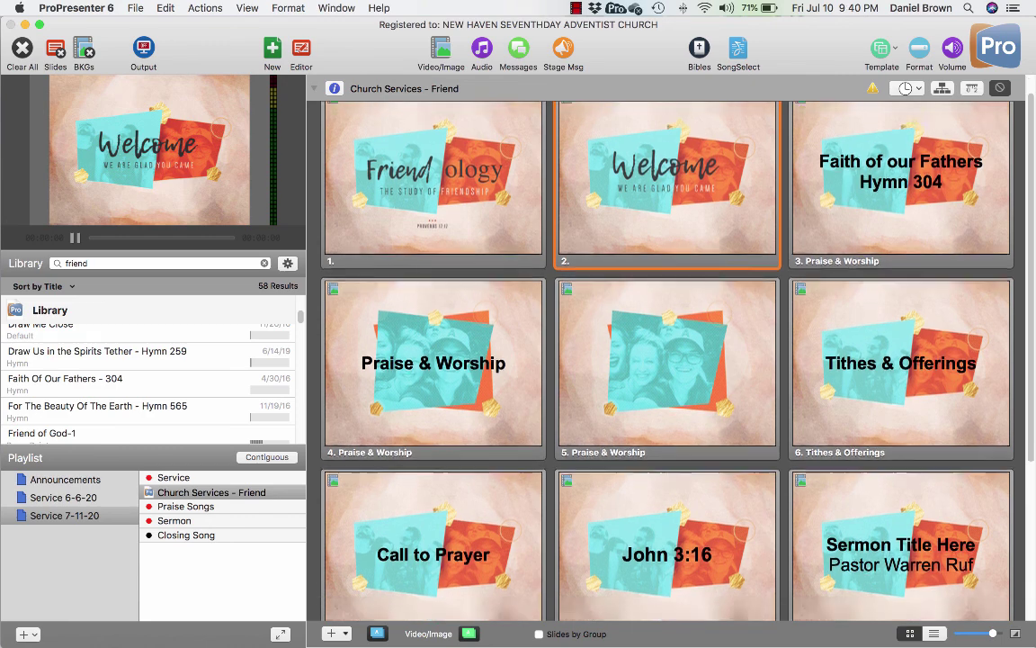
scroll(666, 360, "down", 2)
scroll(666, 360, "up", 2)
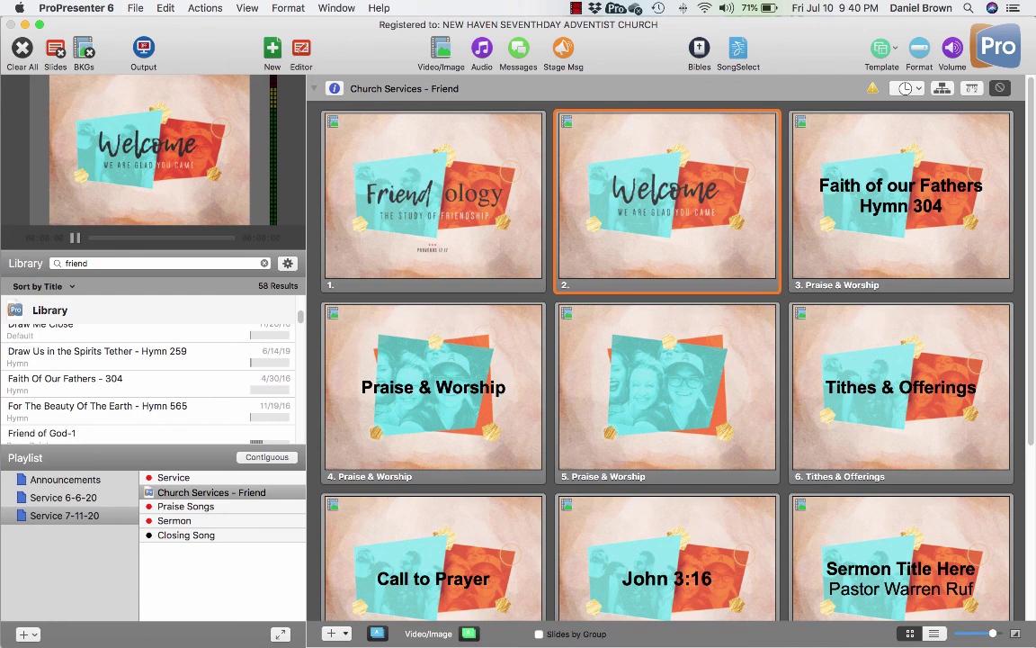
Step: Add Faith Of Our Fathers - 304 to the playlist below Church Services - Friend and show its title slide on the output
left_click(65, 382)
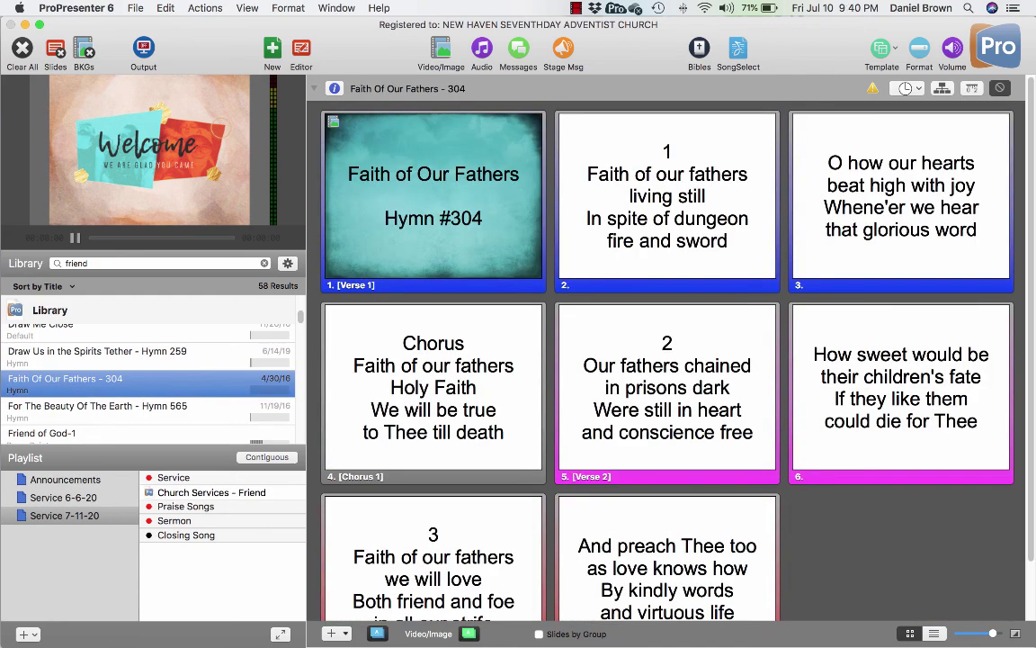
left_click_drag(81, 379, 199, 508)
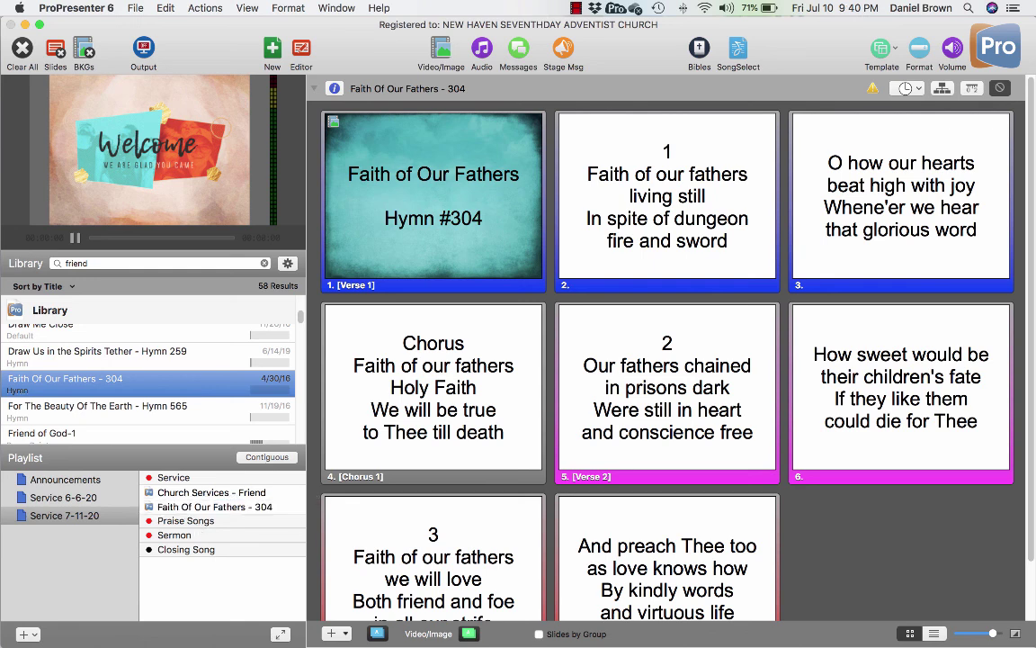
left_click(200, 508)
key("space")
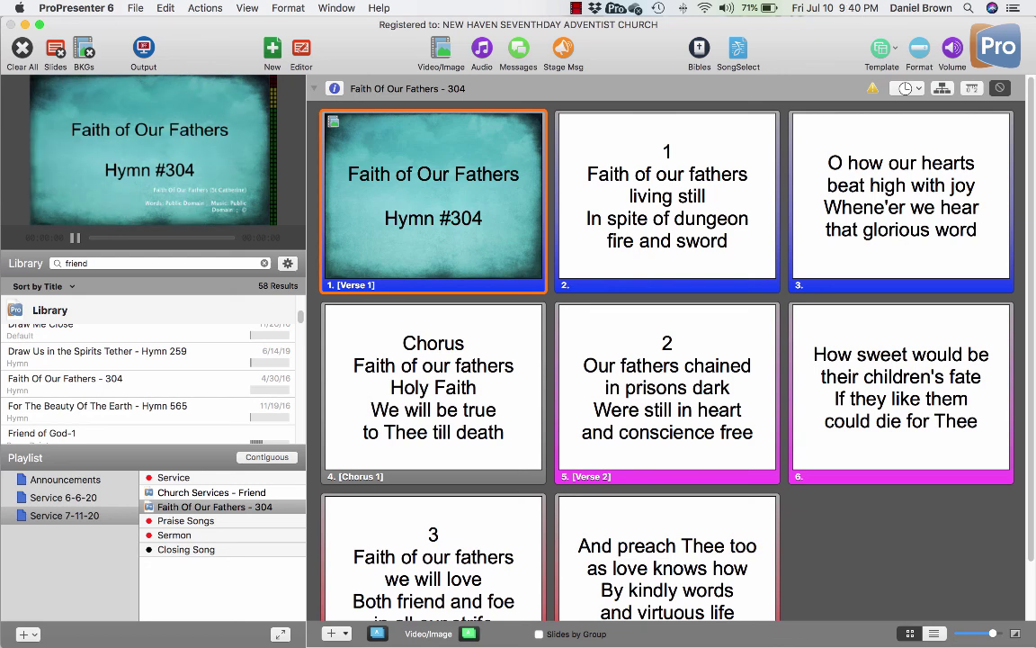
Step: Search the library for 321 and add My Jesus I Love Thee - Hymn 321 to the playlist below the Closing Song header
left_click(211, 493)
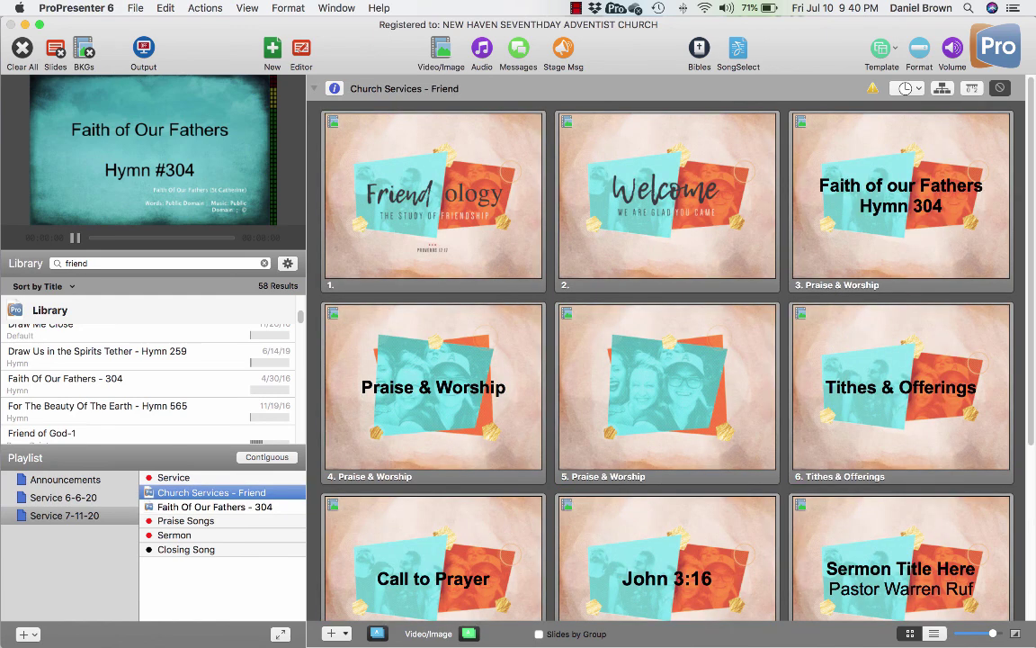
scroll(667, 359, "down", 5)
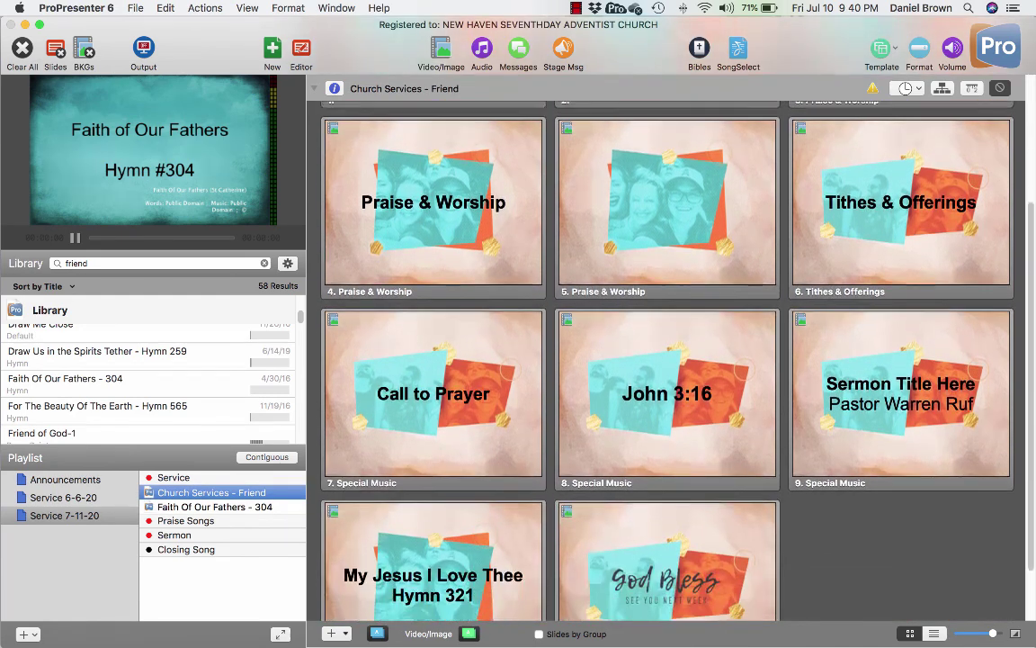
scroll(668, 360, "down", 1)
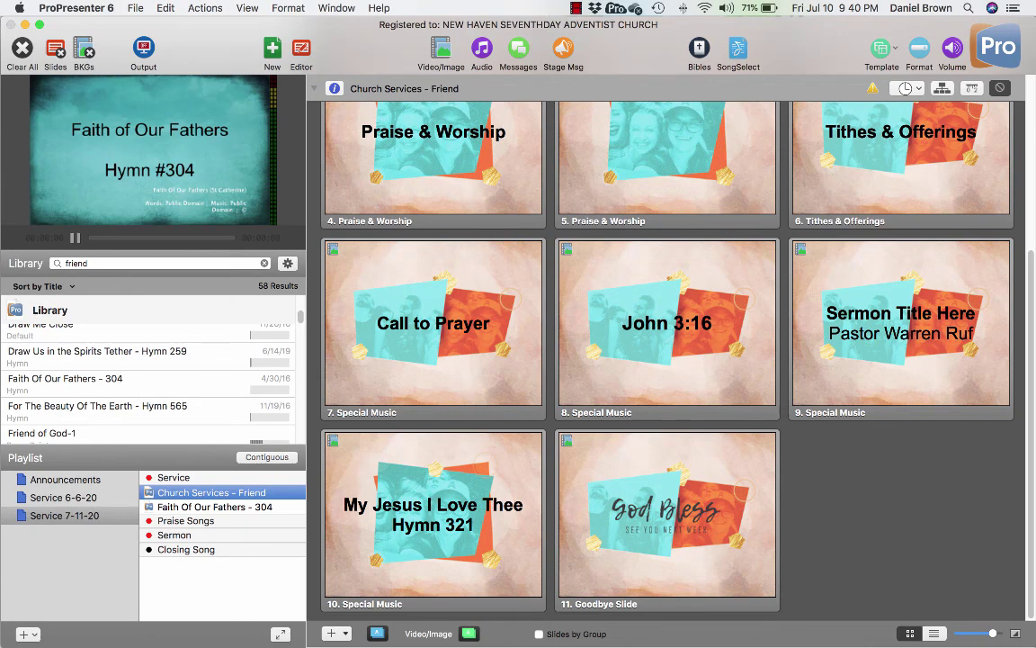
left_click(157, 263)
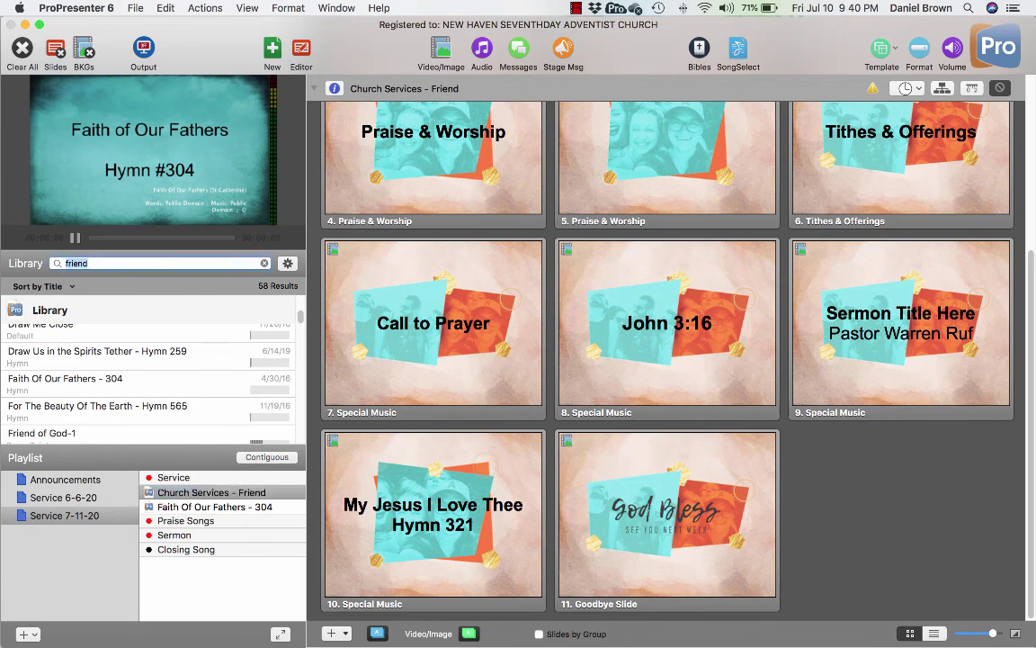
type("321")
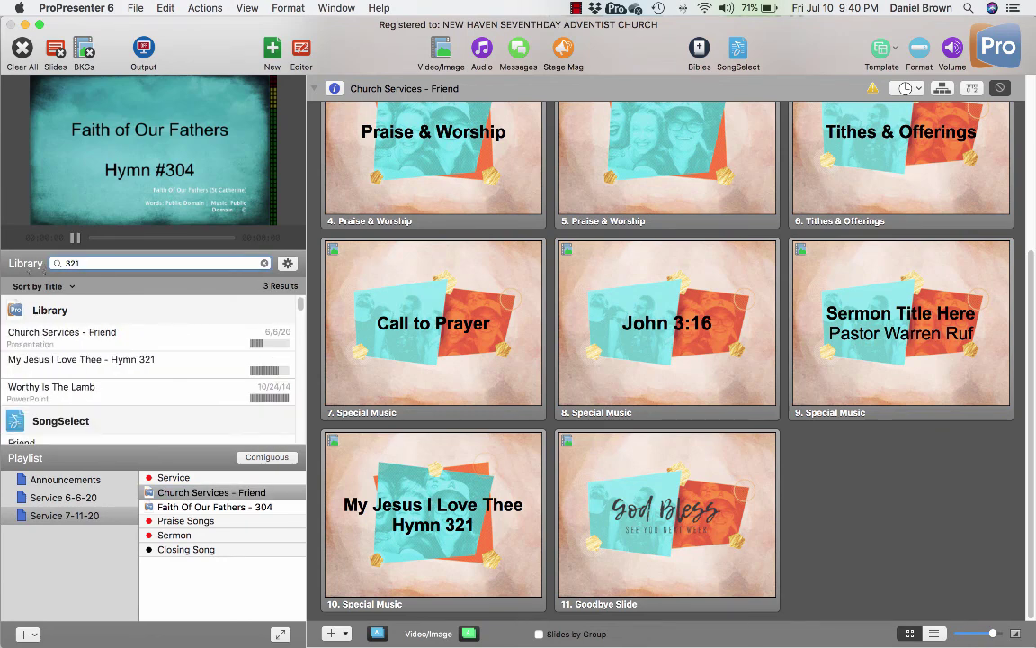
left_click(81, 359)
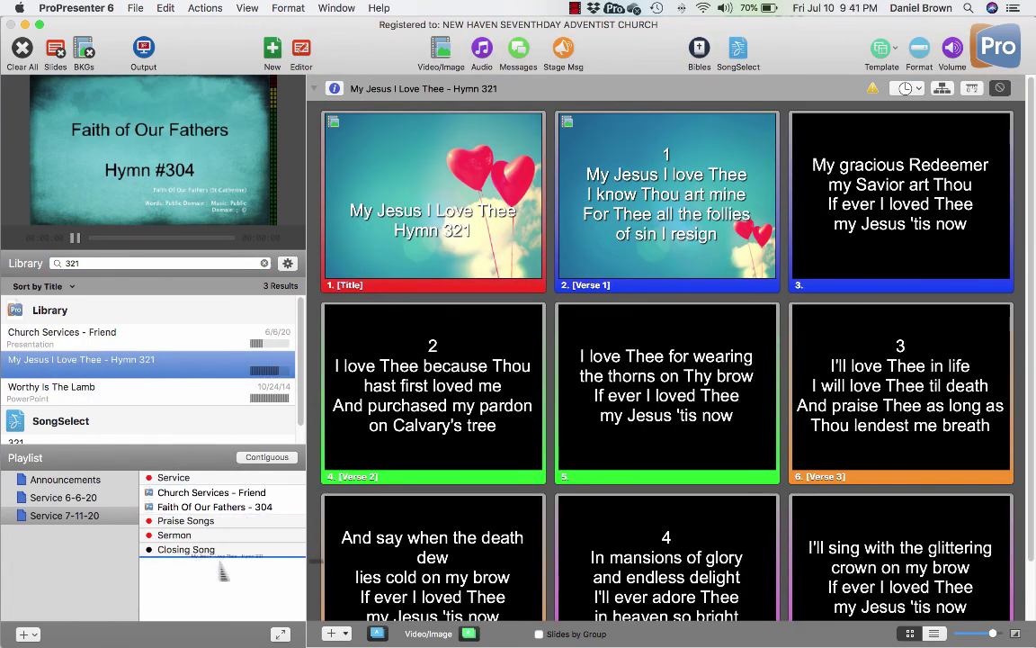
left_click_drag(81, 359, 211, 564)
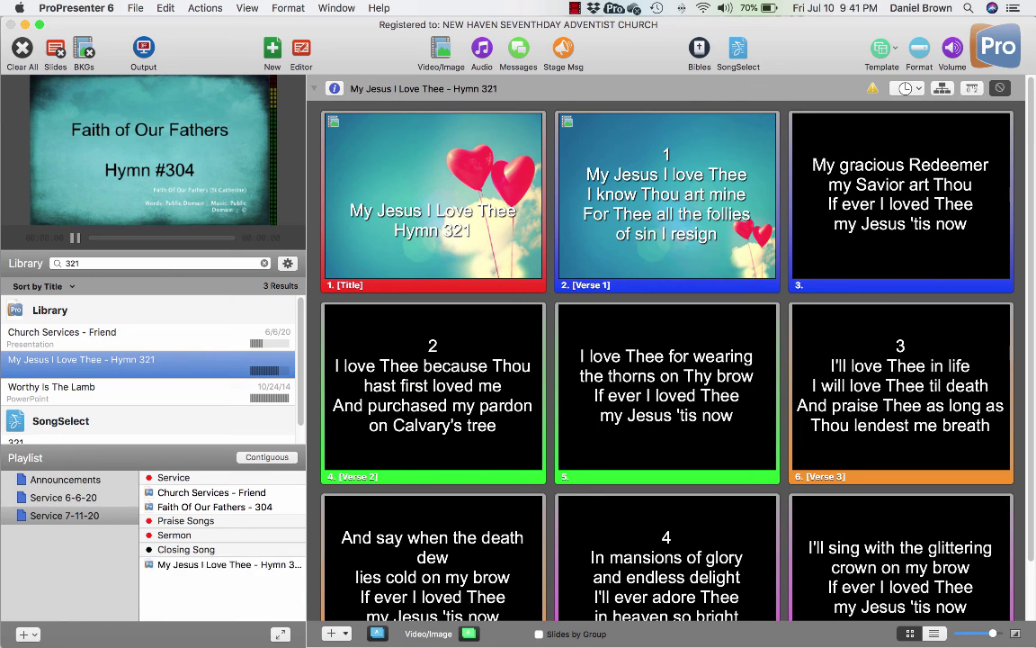
Step: Set the Closing Song header's color to Maraschino red and close the color picker
right_click(185, 549)
left_click(242, 620)
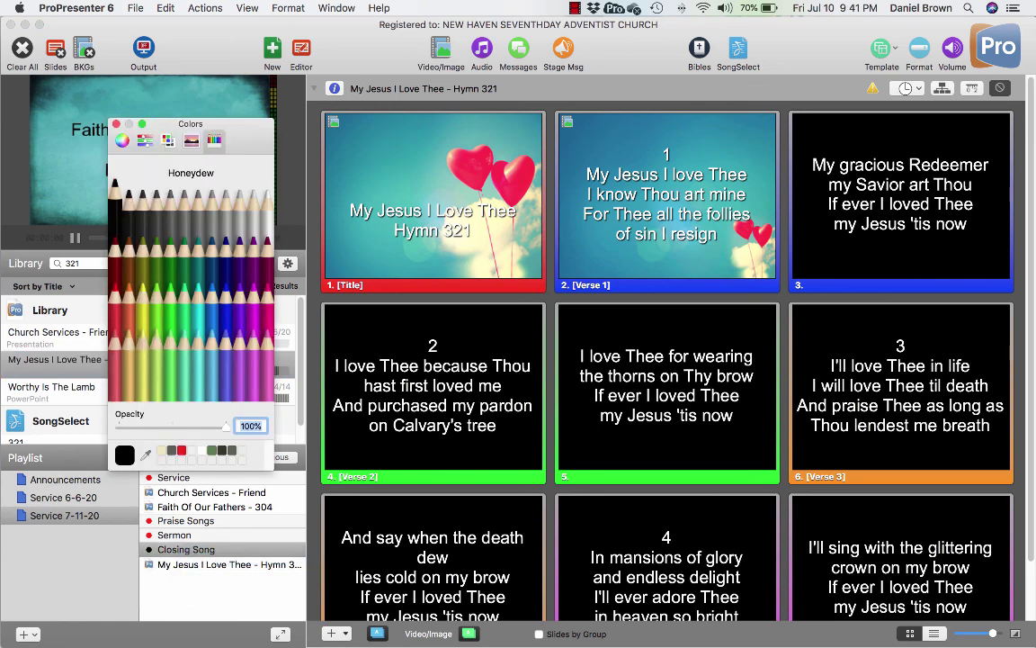
left_click(115, 283)
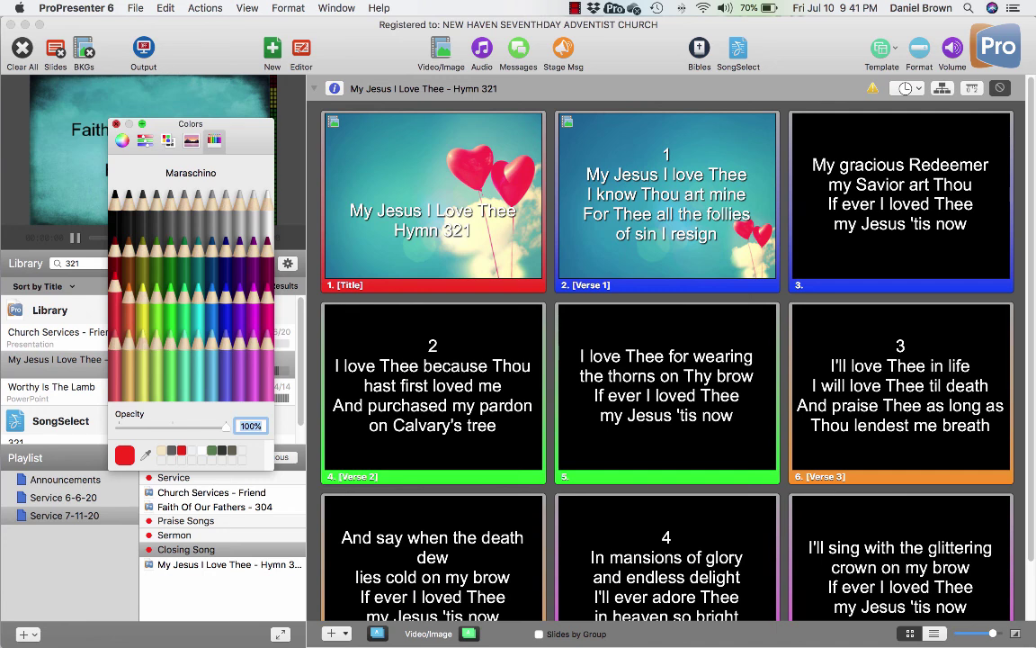
left_click(116, 124)
left_click(221, 596)
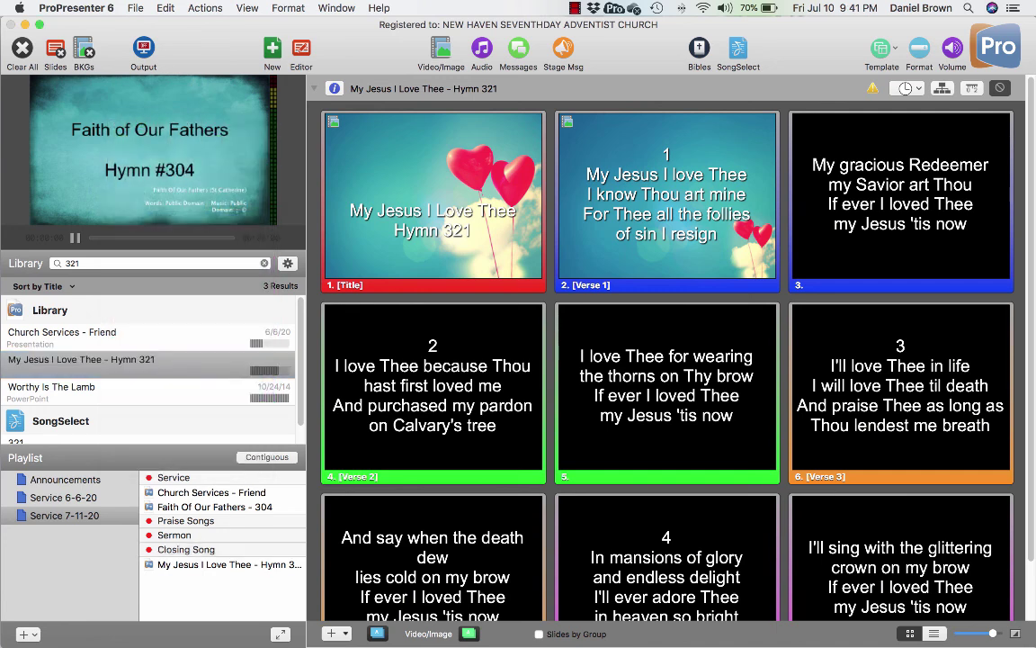
Step: Switch to Gmail in Chrome, open the "Praise Songs for July11" email in its own window and place it clear of the library and playlist
left_click(212, 493)
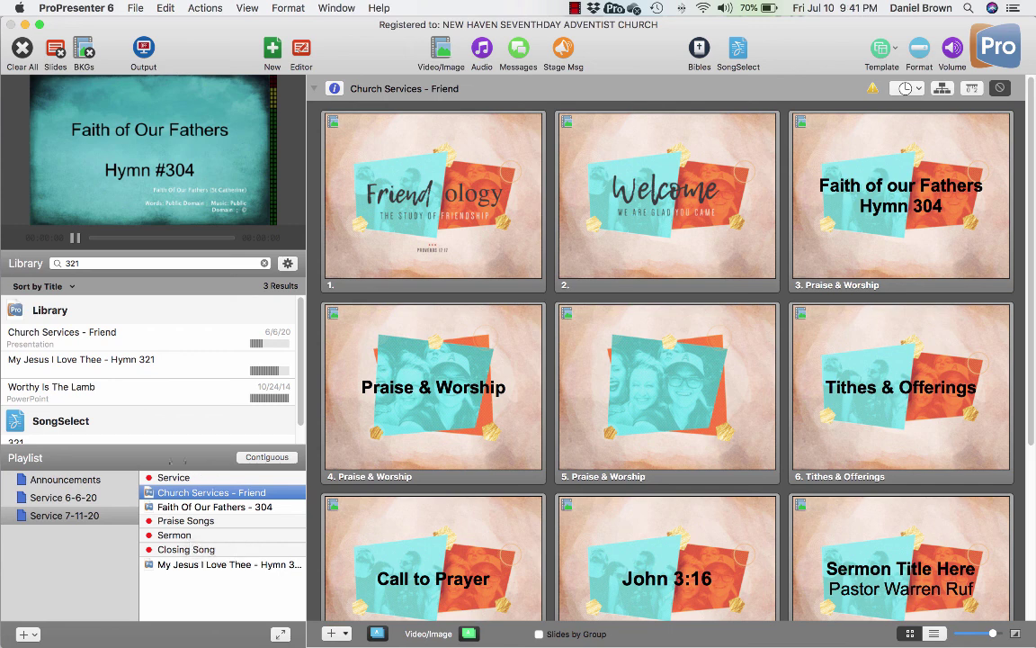
key("super+Tab")
key("super+Tab")
key("super+Tab")
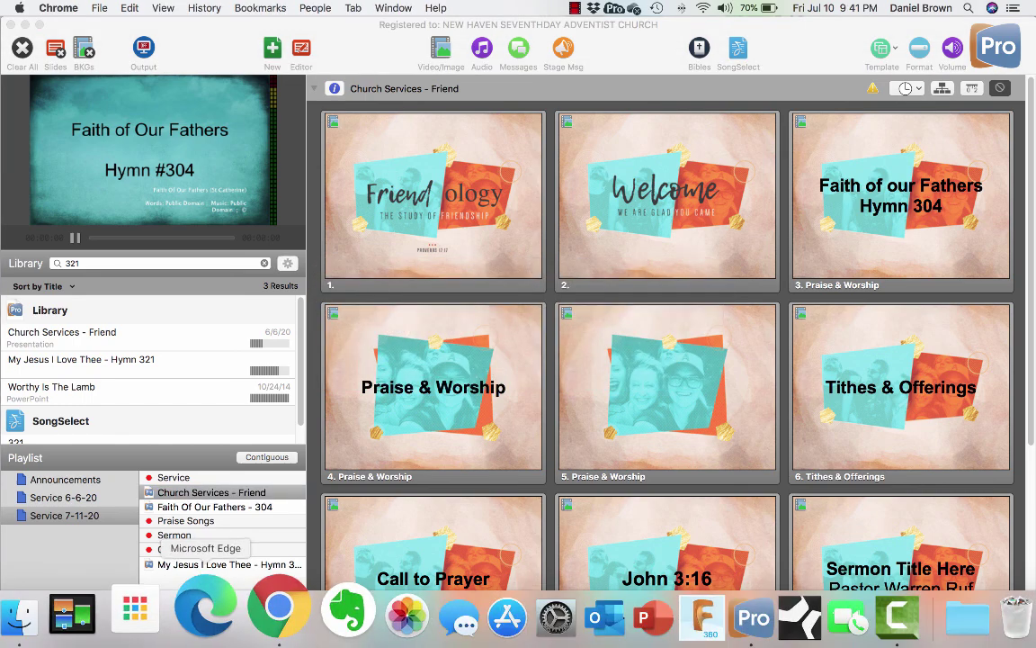
left_click(273, 608)
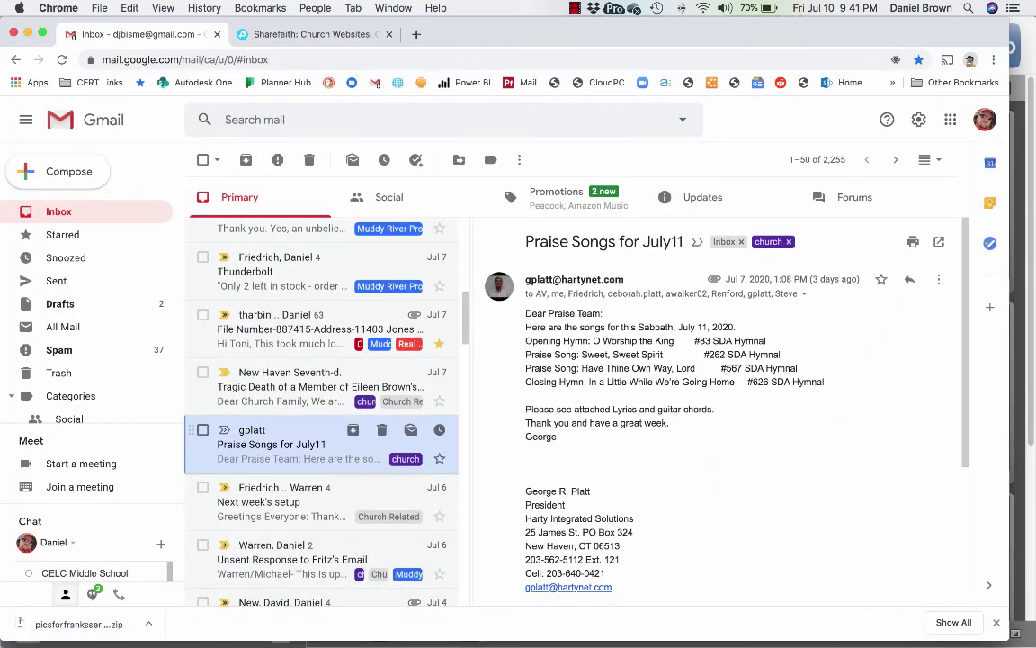
left_click(939, 241)
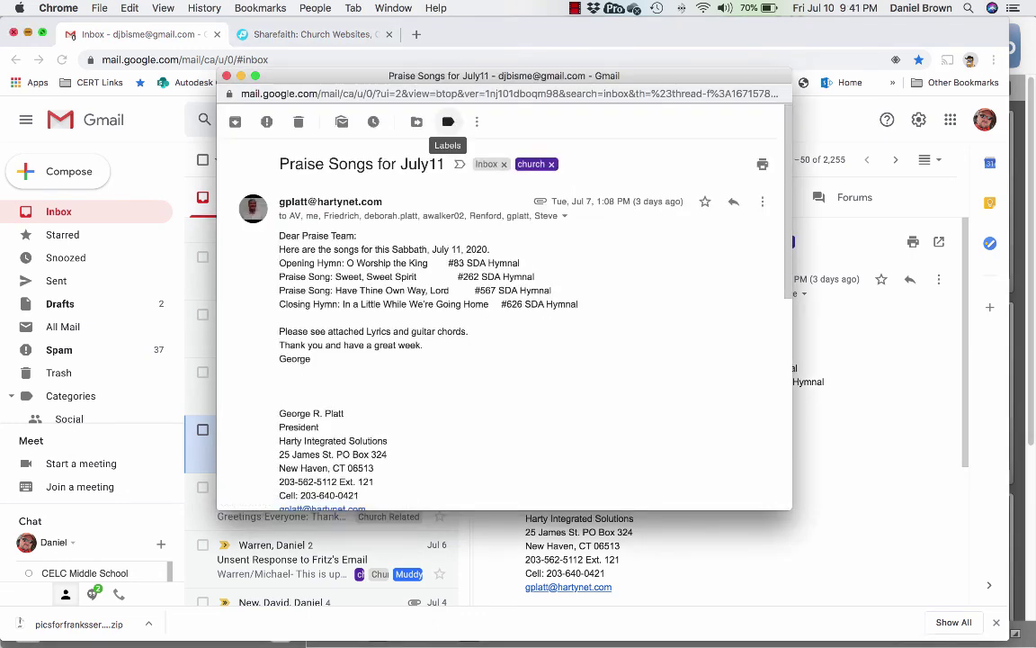
left_click(28, 33)
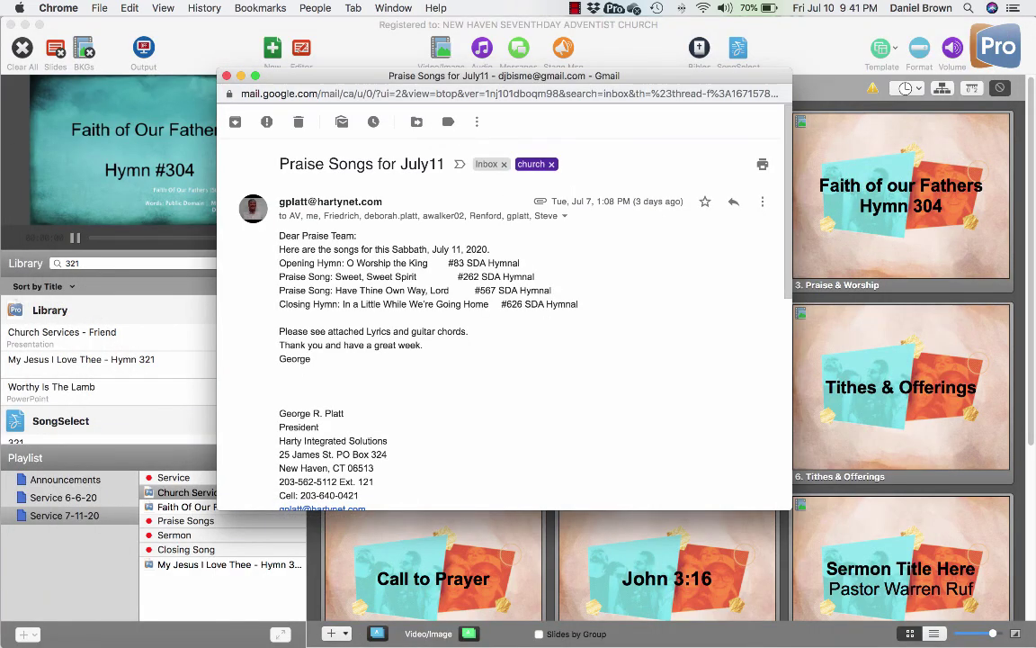
left_click_drag(360, 75, 483, 136)
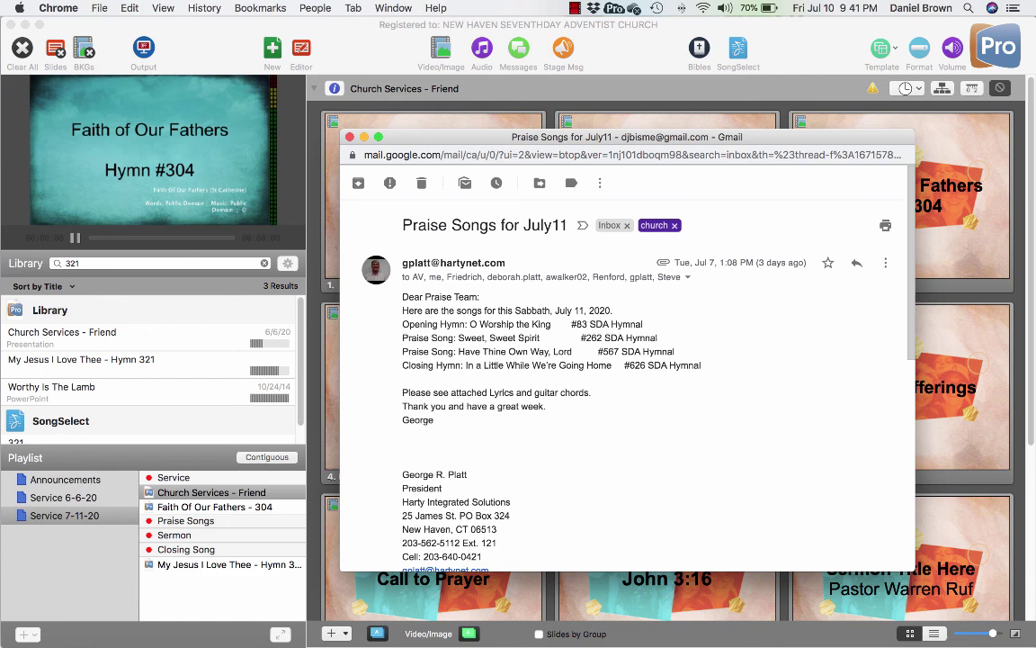
left_click_drag(627, 137, 712, 128)
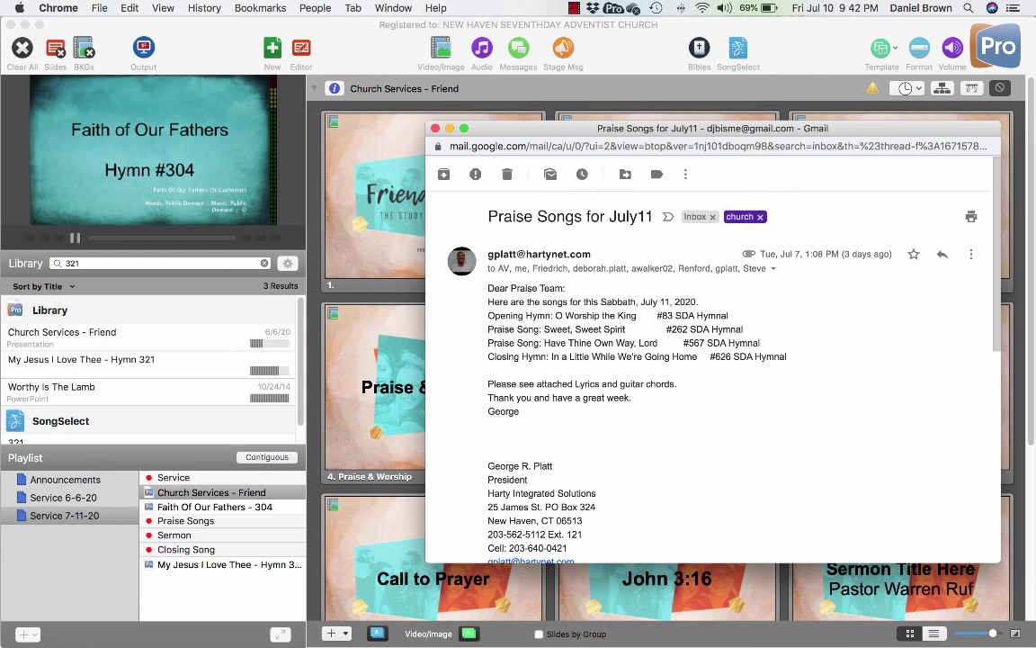
Step: Switch back to ProPresenter, search the library for 262 and add Sweet Sweet Spirit - Hymn 262 to the playlist below the Praise Songs header
key("super+Tab")
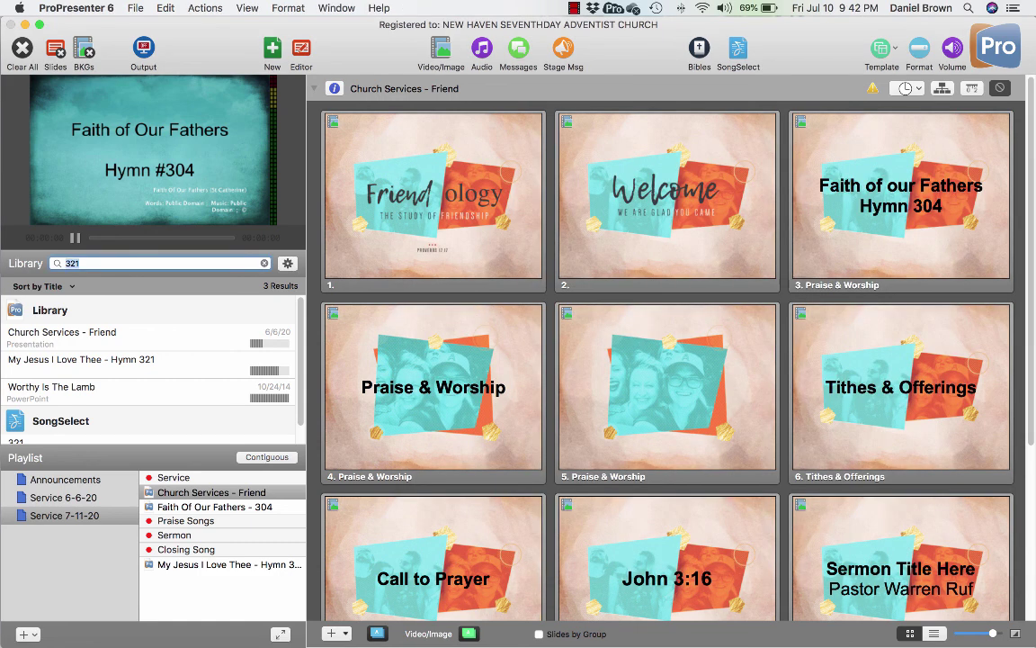
type("262")
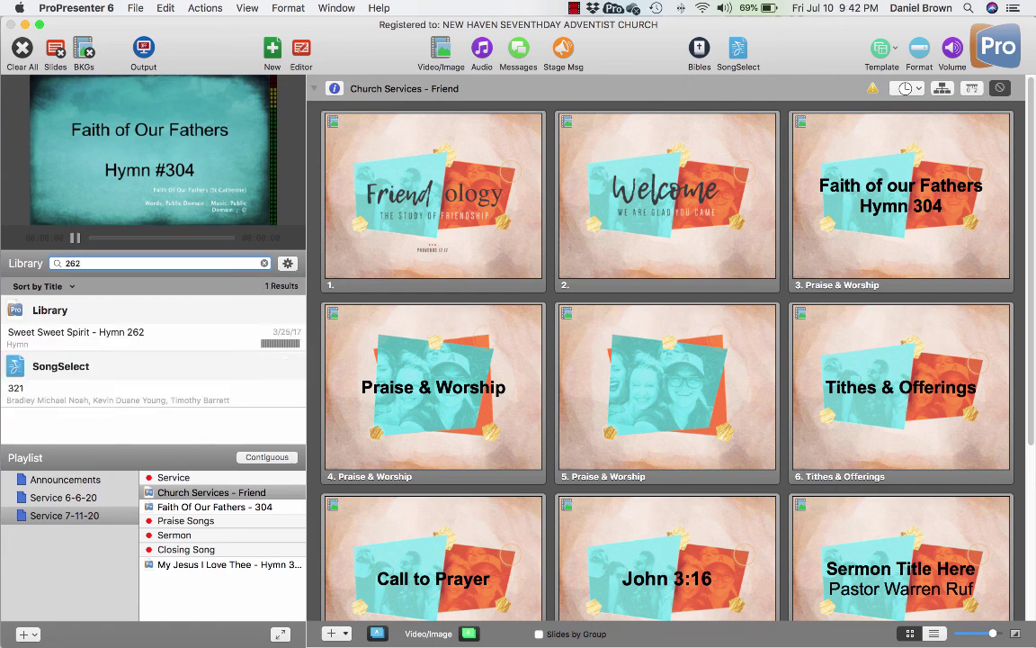
key("Return")
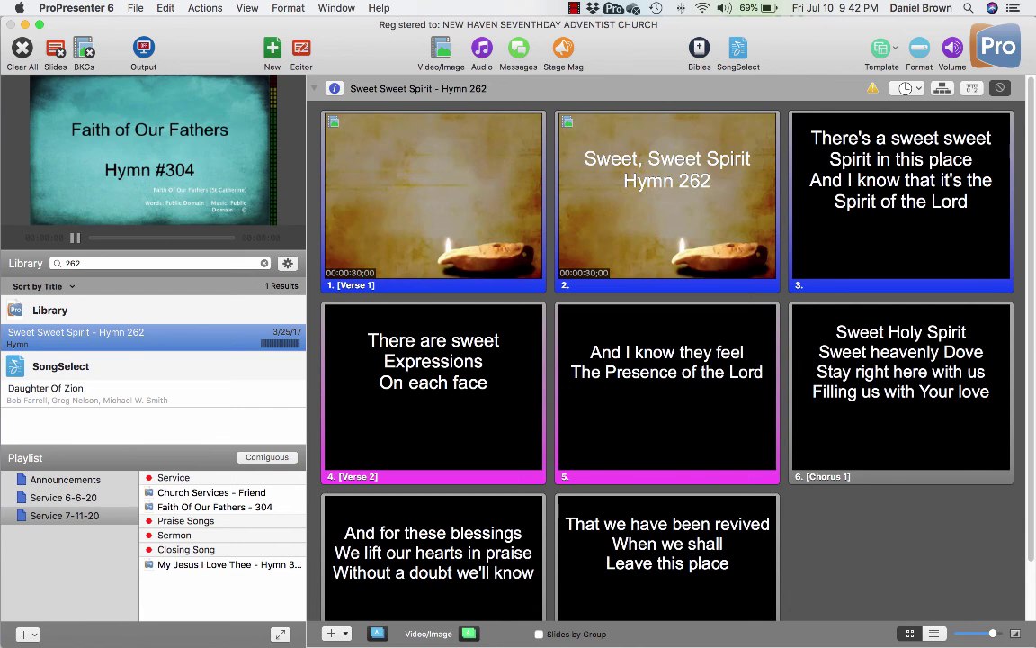
left_click_drag(117, 333, 205, 532)
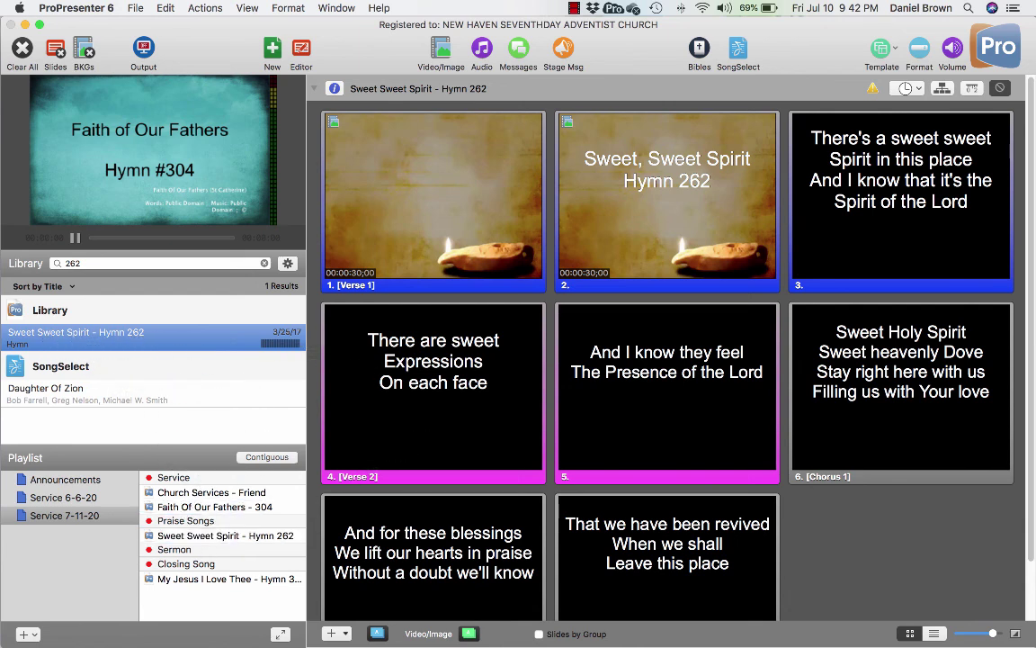
Step: Check the email for the next praise song, search the library for 567 and add Have Thine Own Way - Hymn 567 below Sweet Sweet Spirit
key("super+Tab")
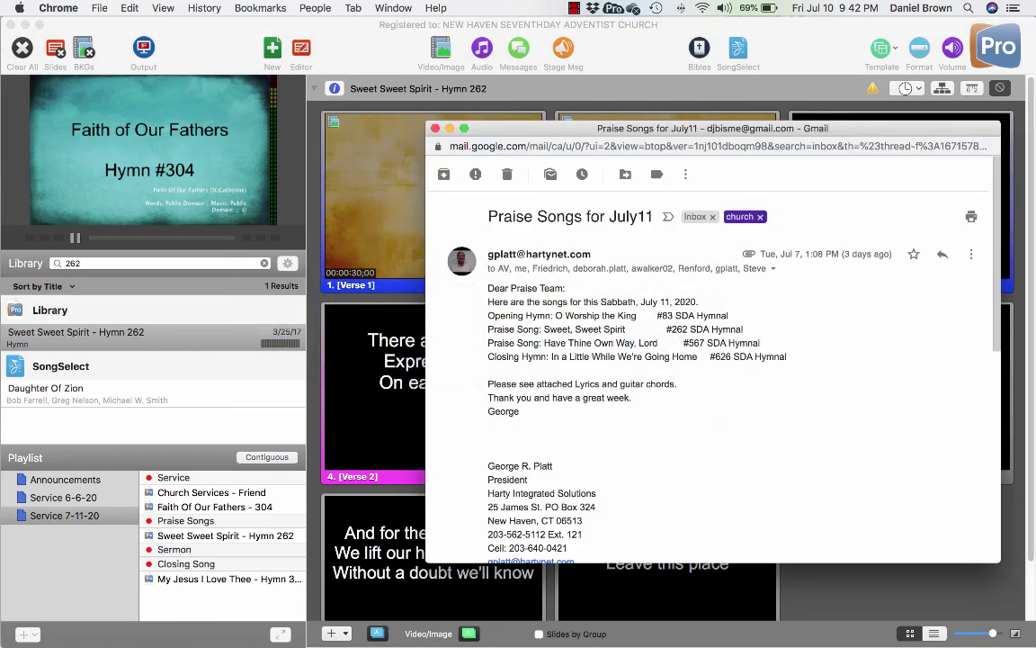
left_click(34, 265)
type("567")
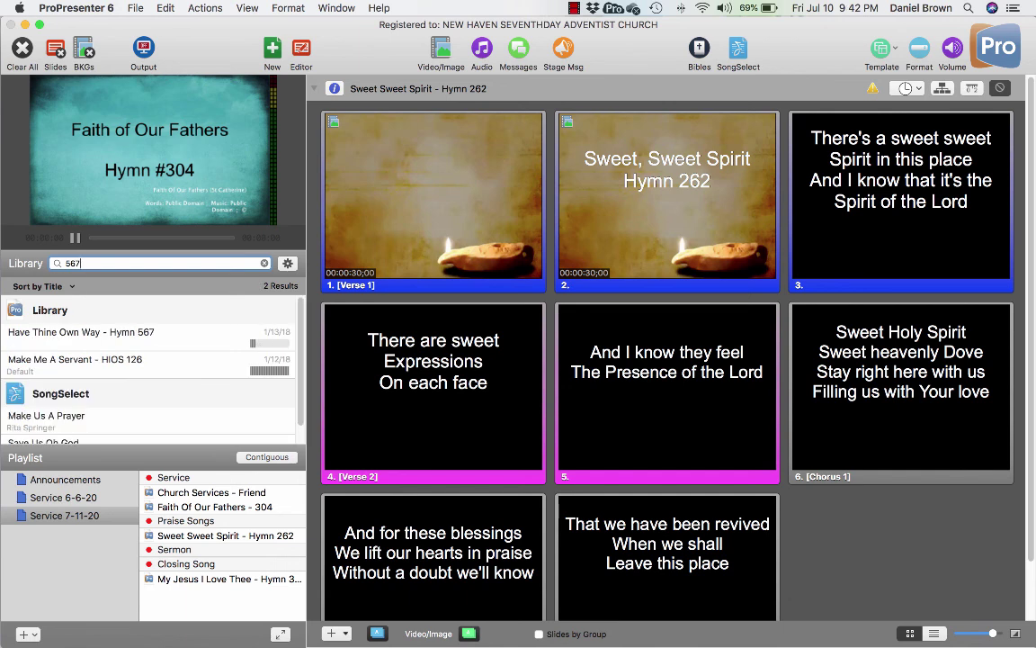
left_click(81, 333)
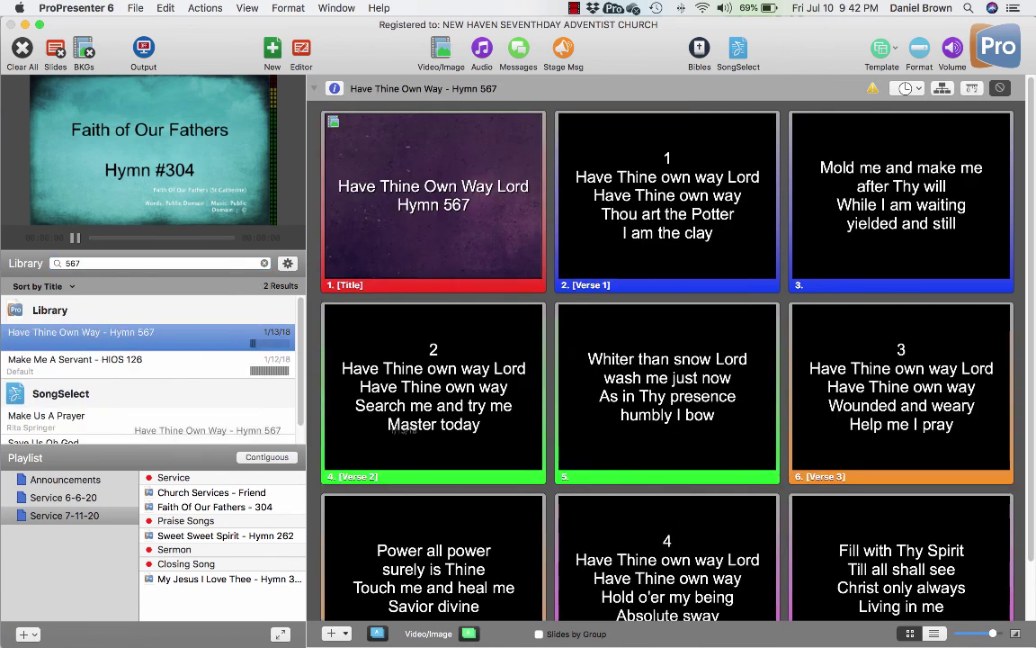
left_click_drag(215, 531, 216, 543)
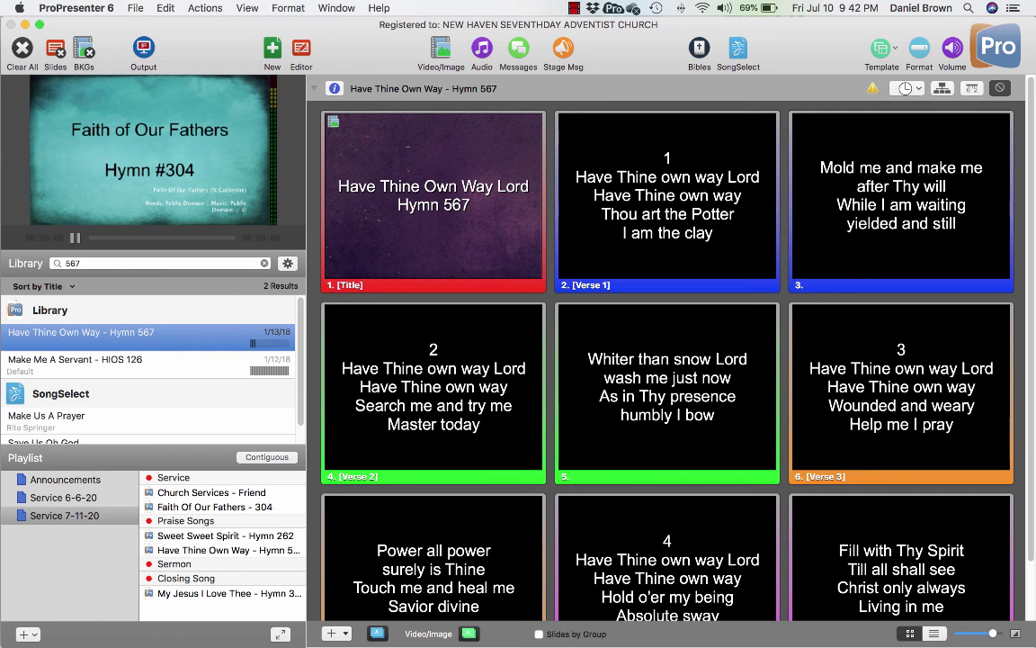
Step: Apply the pale yellow FindRest background from the Solid Colors media to the Have Thine Own Way title slide and show it on the output
left_click(225, 549)
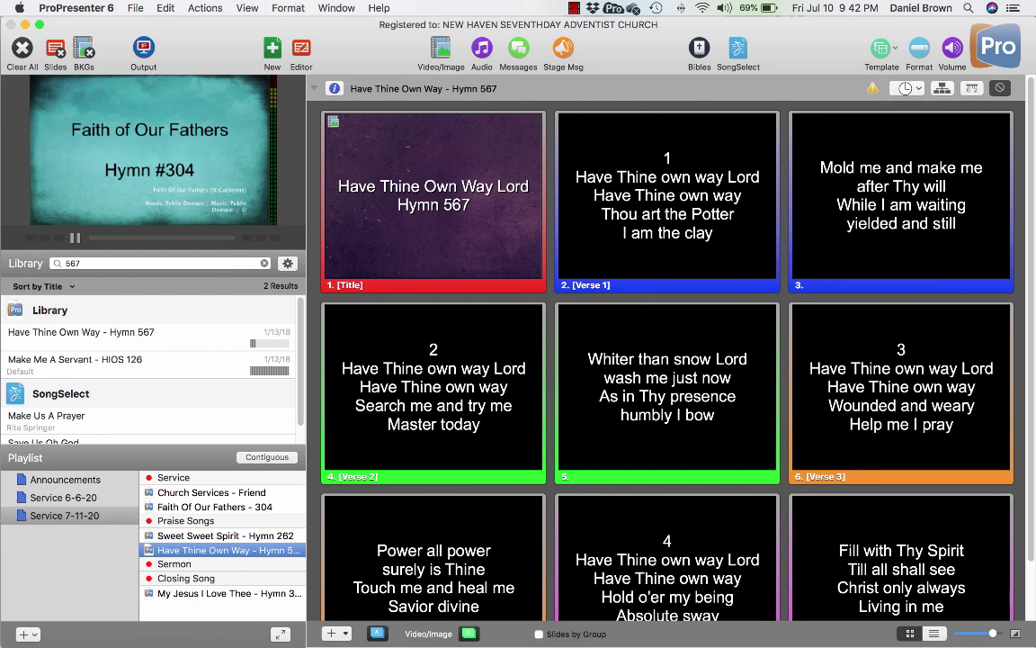
left_click(441, 47)
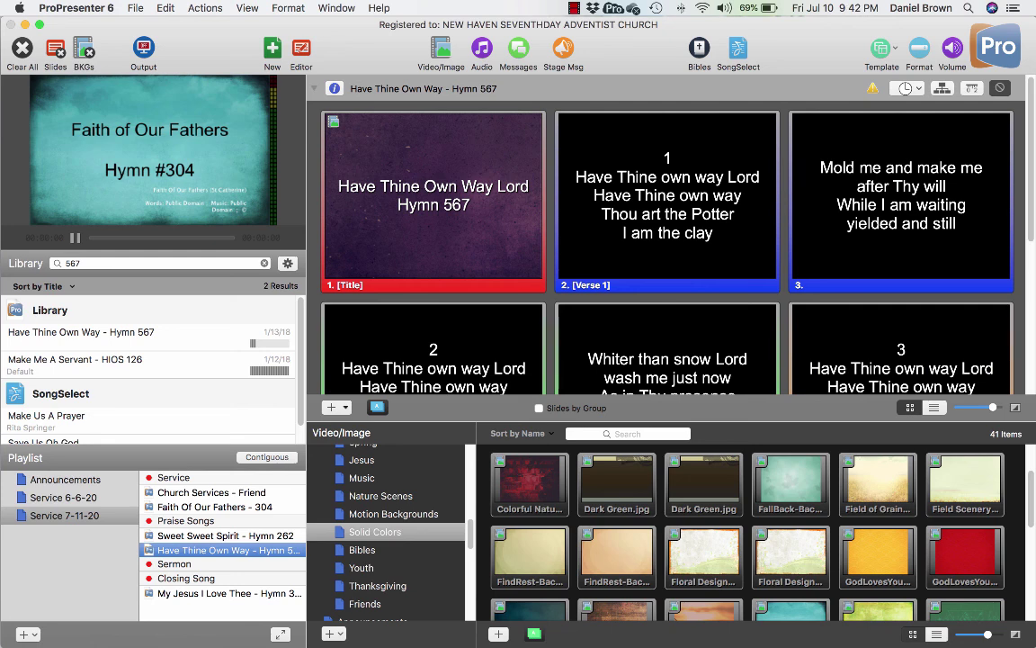
scroll(747, 535, "down", 3)
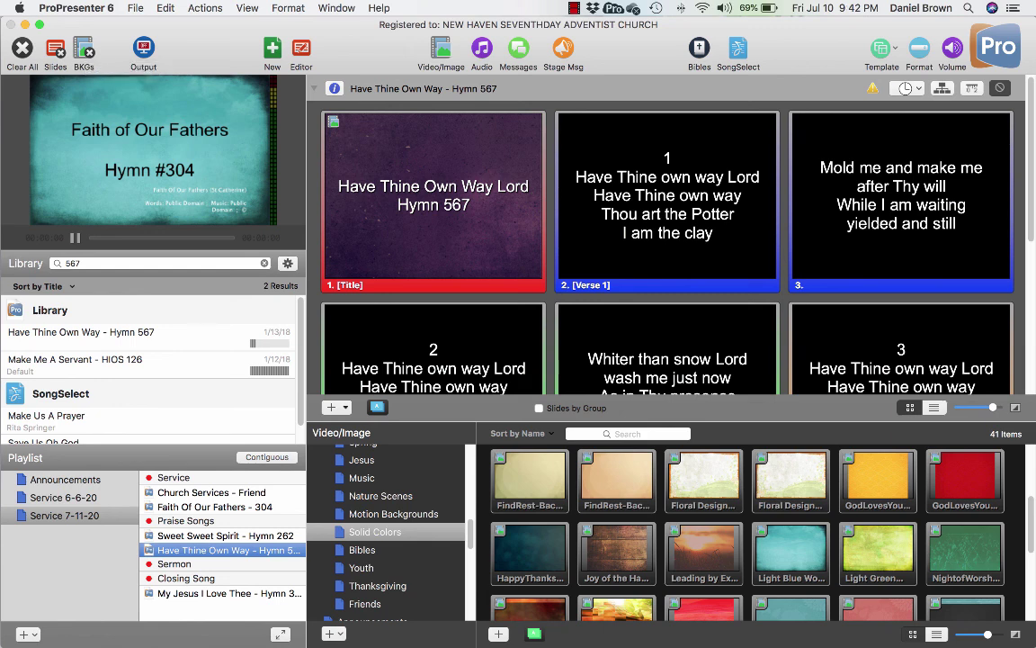
left_click_drag(529, 477, 432, 197)
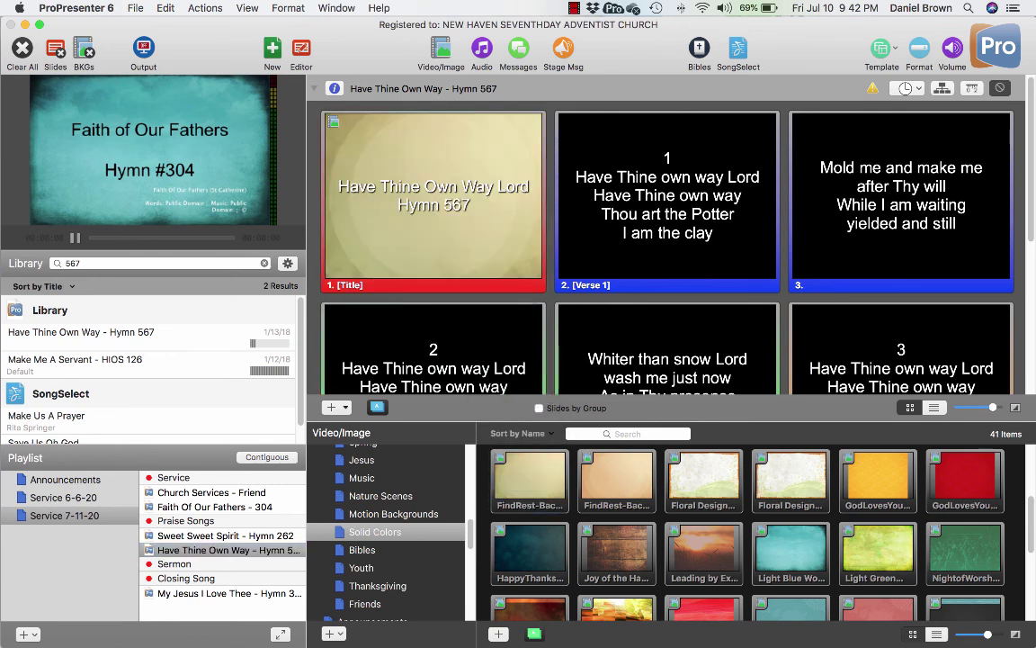
left_click(433, 198)
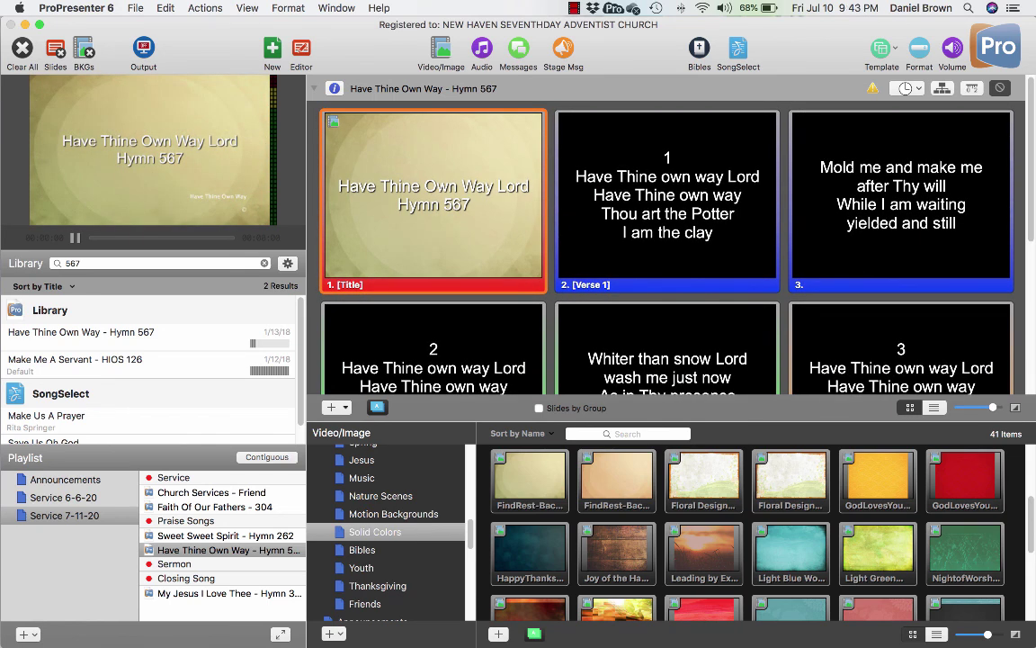
Step: Step the output through both verse 1 slides of Have Thine Own Way to check the background, and return to the title slide
key("Right")
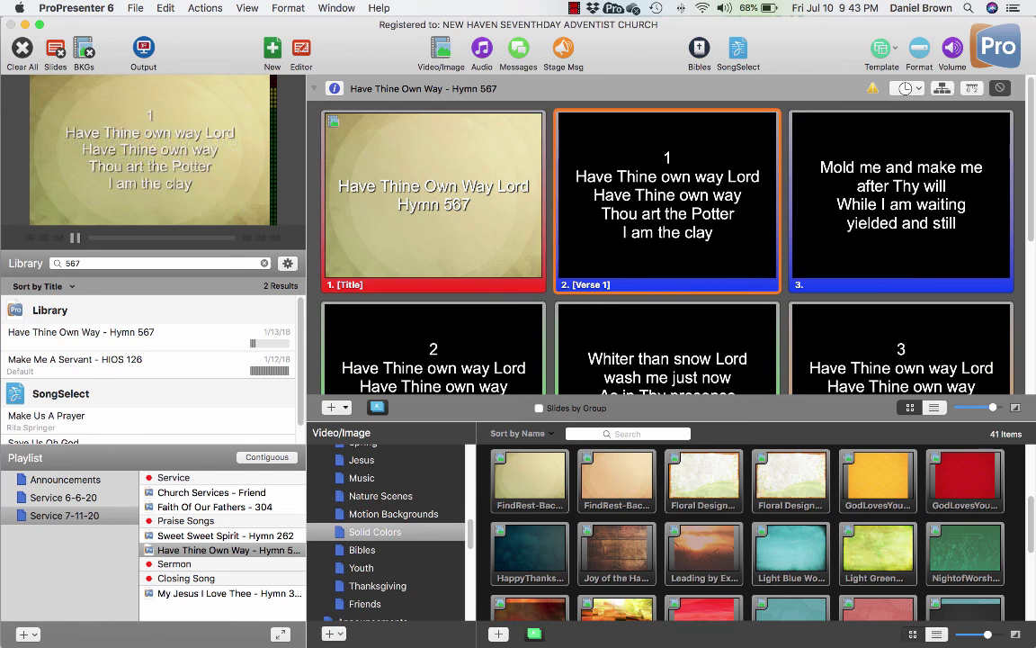
key("Right")
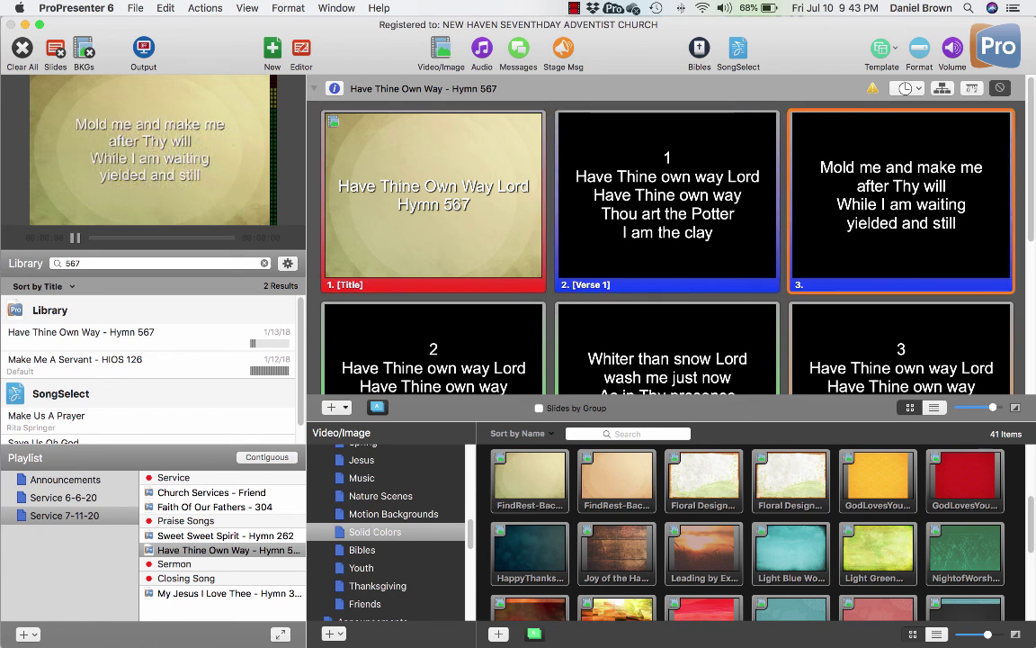
key("Left")
key("Left")
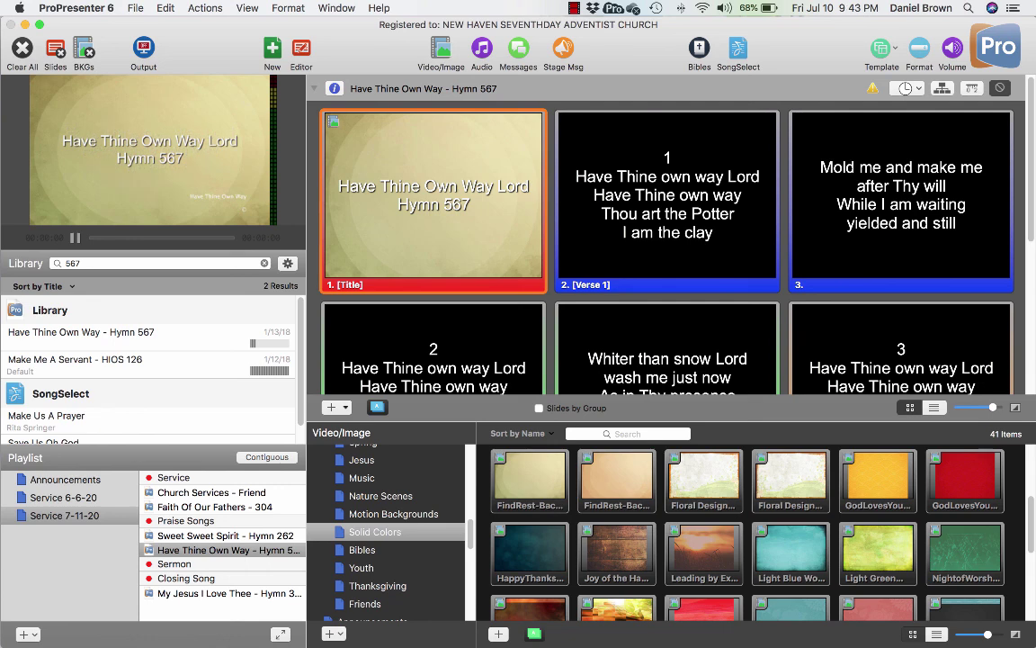
Step: Try the Light Blue and the green NightofWorship backgrounds on the Have Thine Own Way title slide
left_click_drag(791, 553, 423, 215)
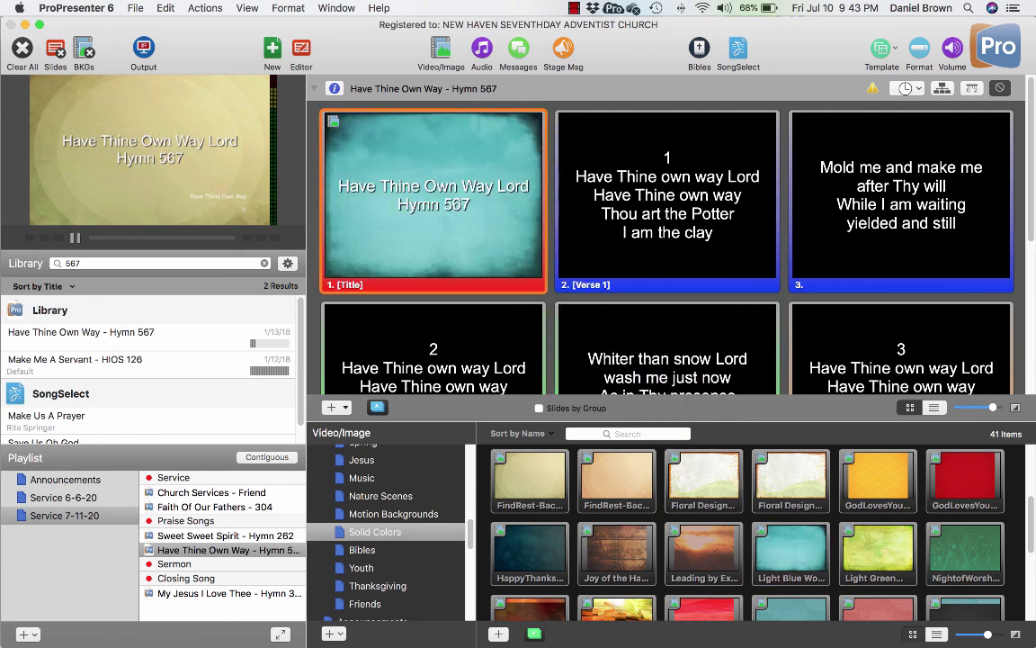
left_click_drag(965, 553, 441, 167)
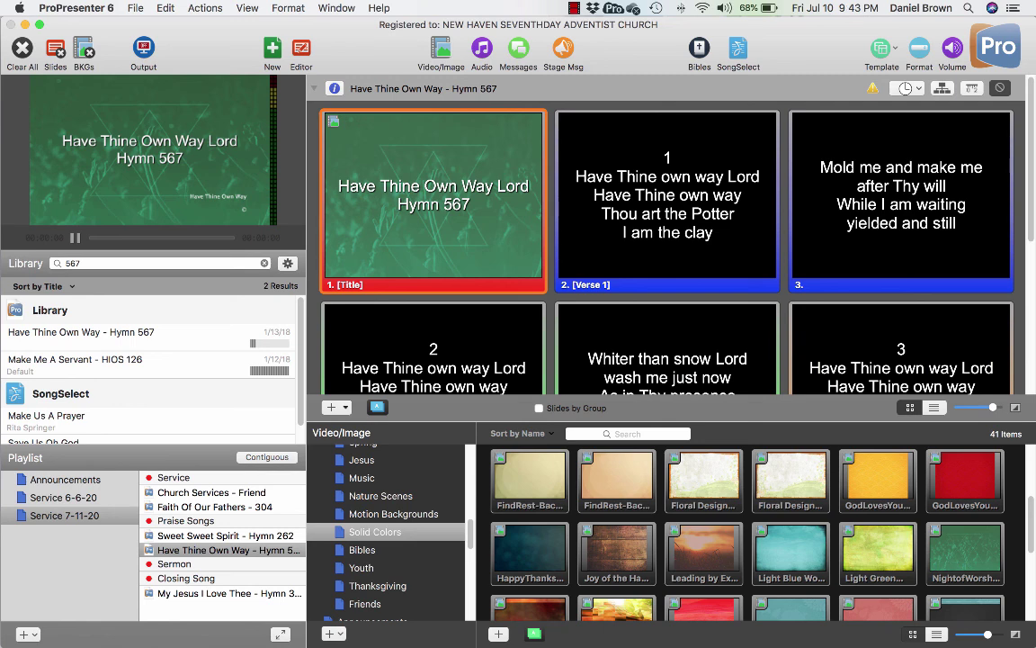
Step: Apply the dark SanctityofLife background with teal borders to the Have Thine Own Way title slide and hide the media library
scroll(747, 531, "down", 3)
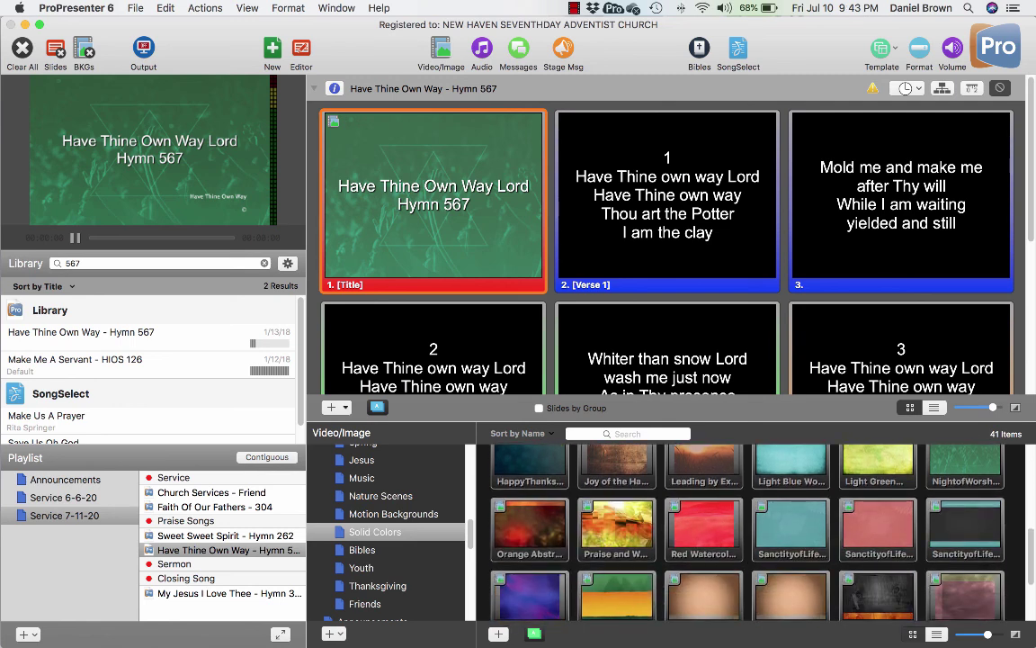
left_click_drag(965, 530, 418, 261)
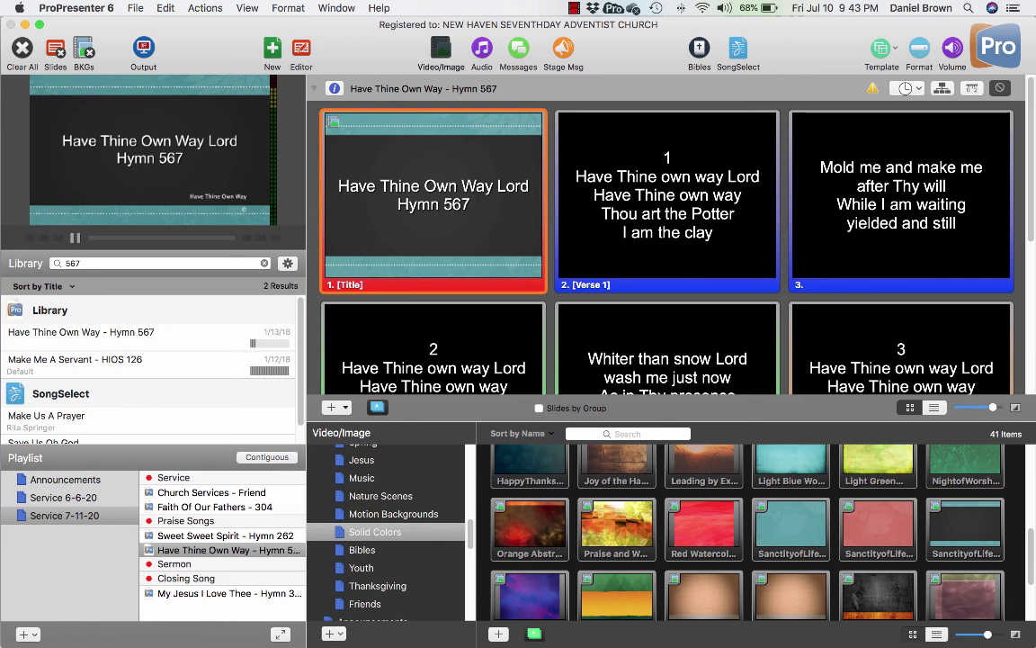
left_click(441, 51)
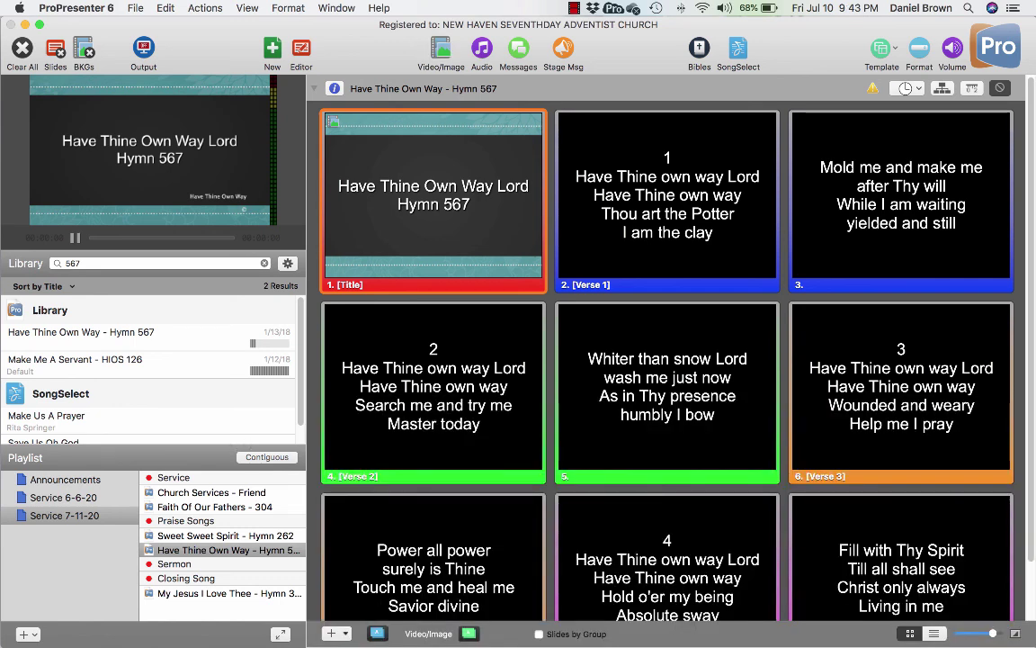
key("Up")
key("Down")
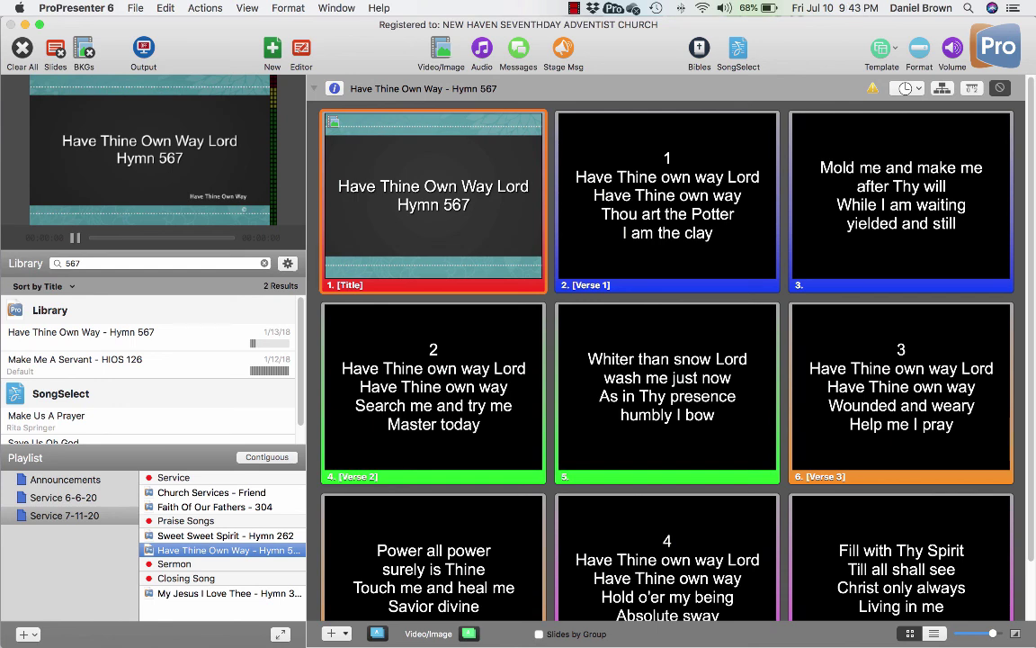
Step: Preview the slides of Sermon_Seek First the Kingdom_4-25-20_Narrow.ppt in Finder's Dropbox folder and return to ProPresenter
left_click(64, 608)
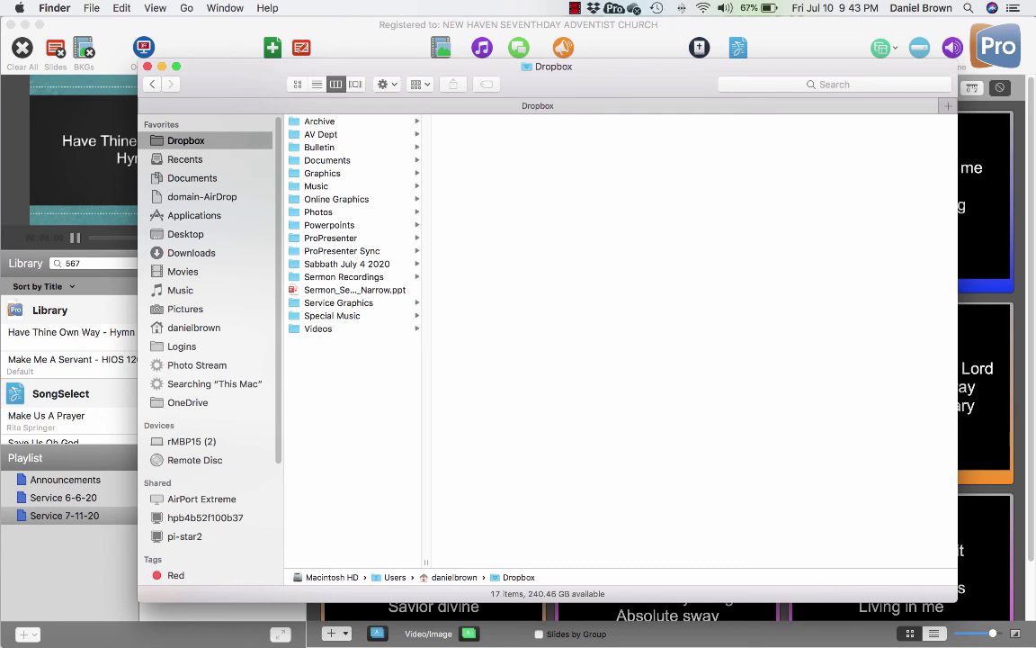
left_click_drag(431, 563, 552, 562)
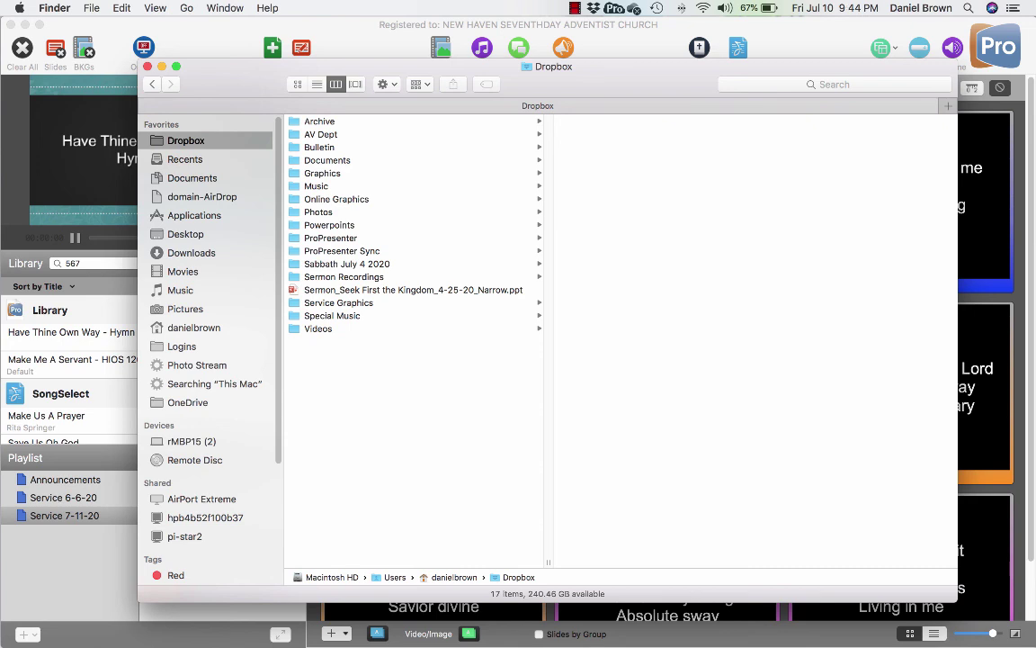
left_click(413, 290)
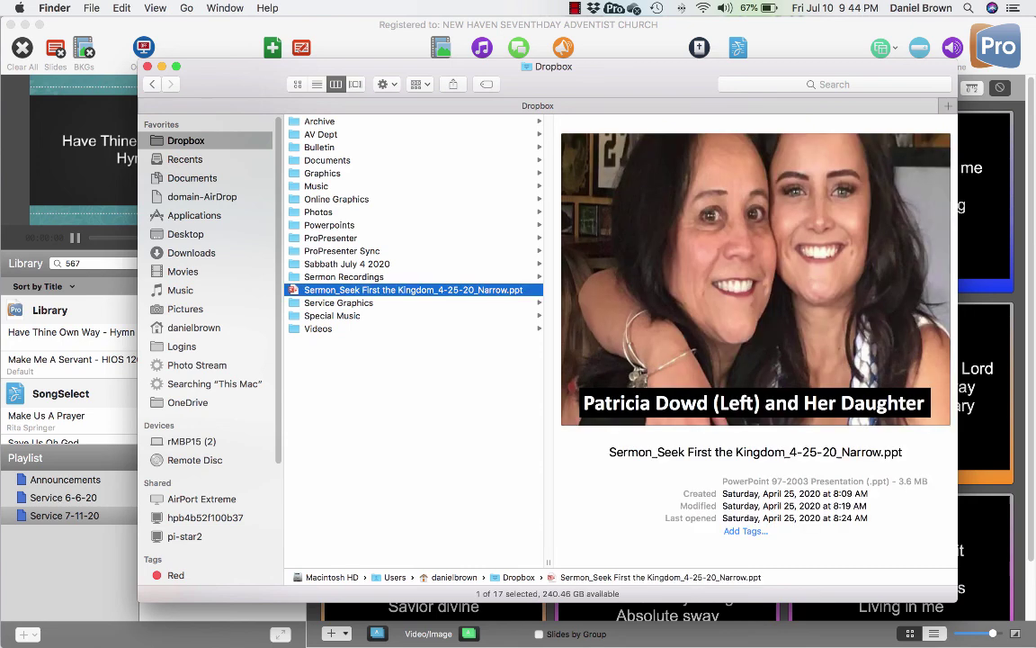
mouse_move(769, 395)
left_click(769, 393)
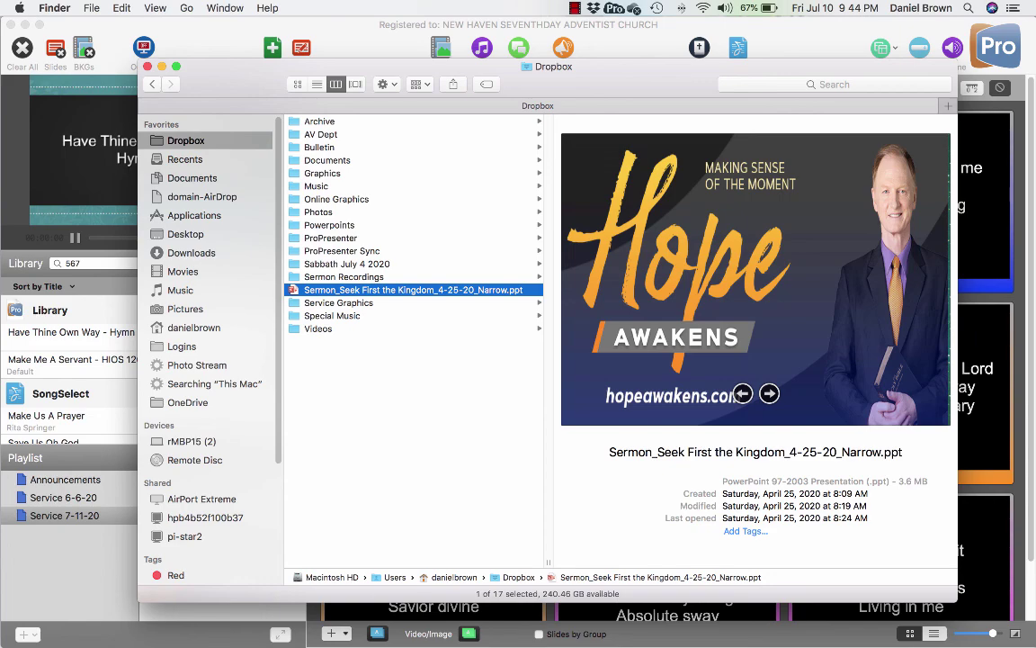
left_click(743, 393)
left_click(743, 393)
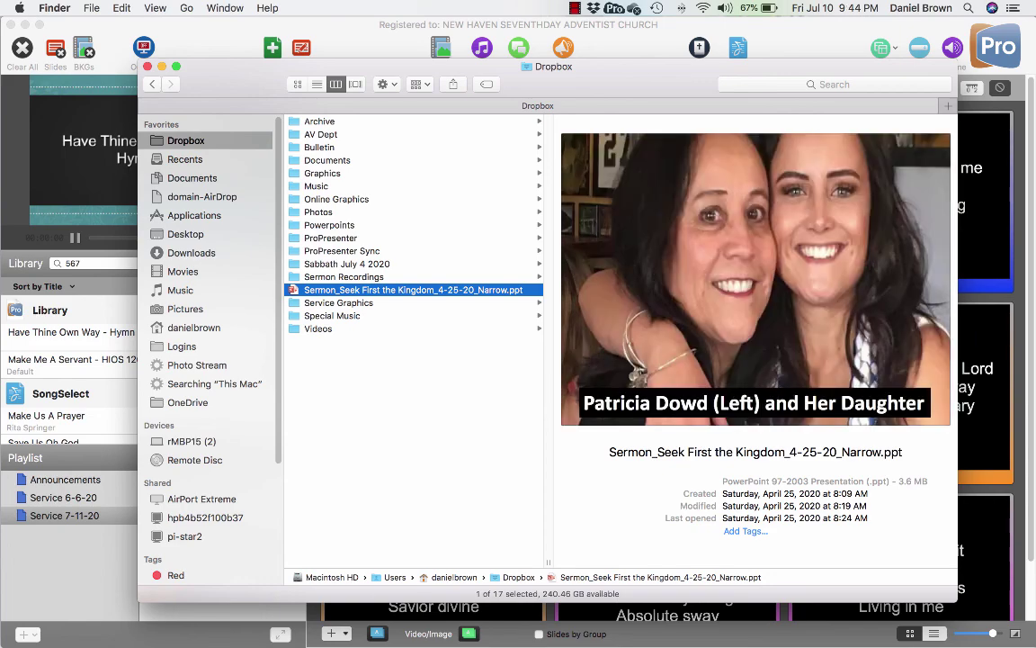
left_click_drag(635, 68, 624, 88)
left_click(627, 53)
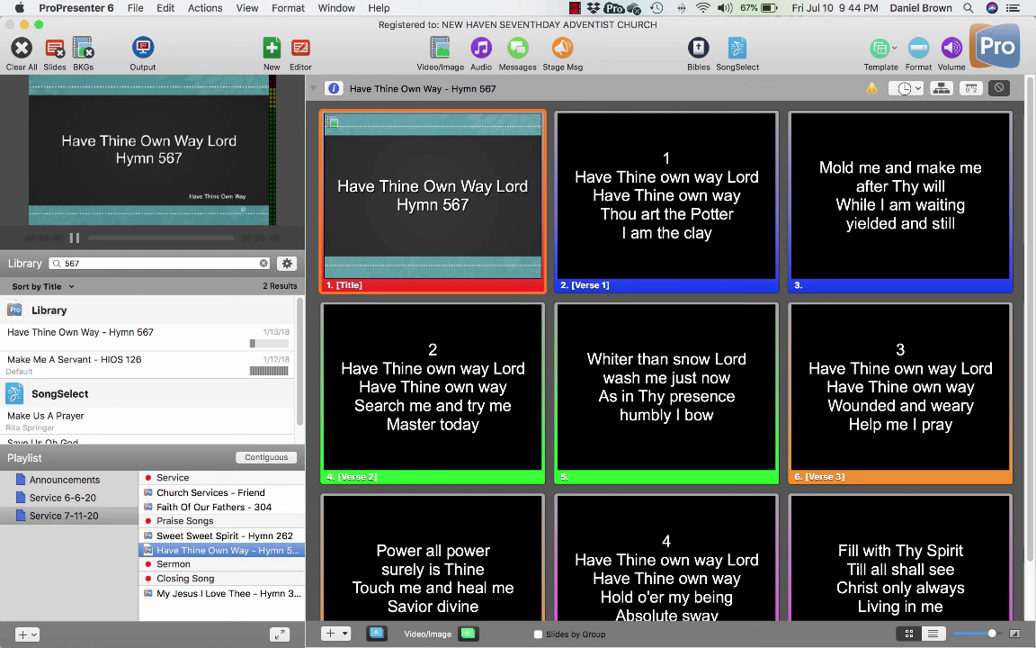
Step: Import the PowerPoint Sermon_Seek First the Kingdom_4-25-20_Narrow.ppt from Dropbox with all slides as JPEG images
left_click(135, 8)
mouse_move(153, 39)
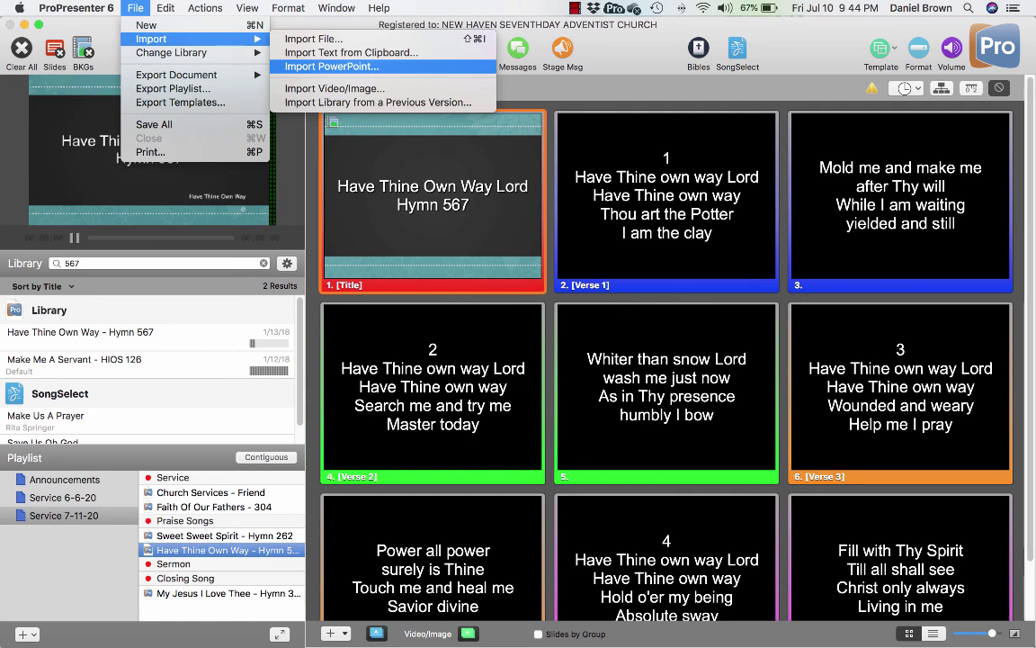
left_click(333, 66)
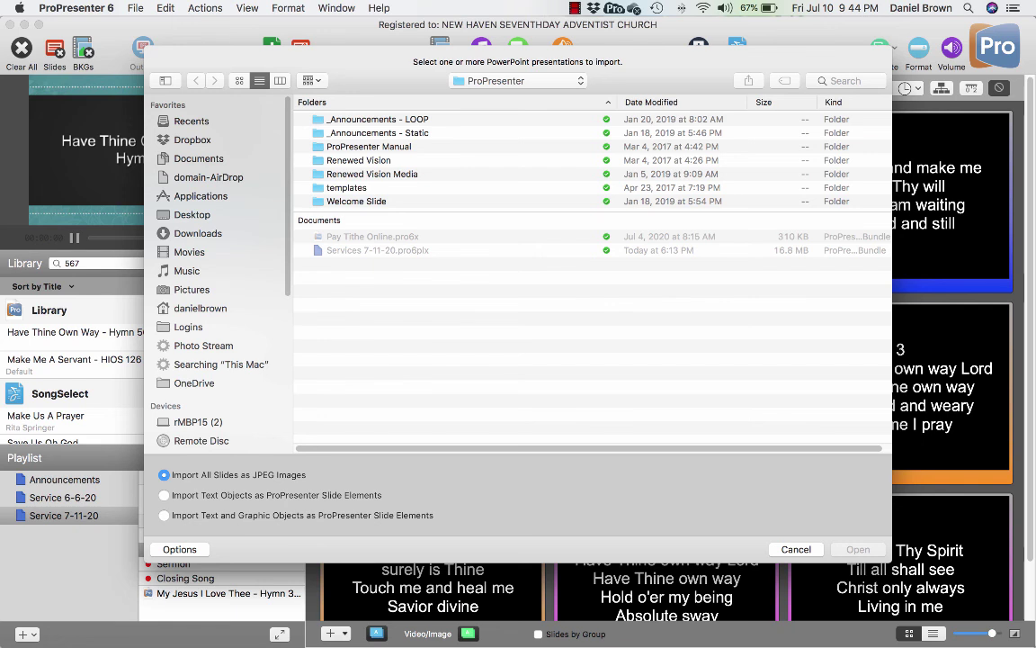
left_click(192, 140)
left_click(435, 356)
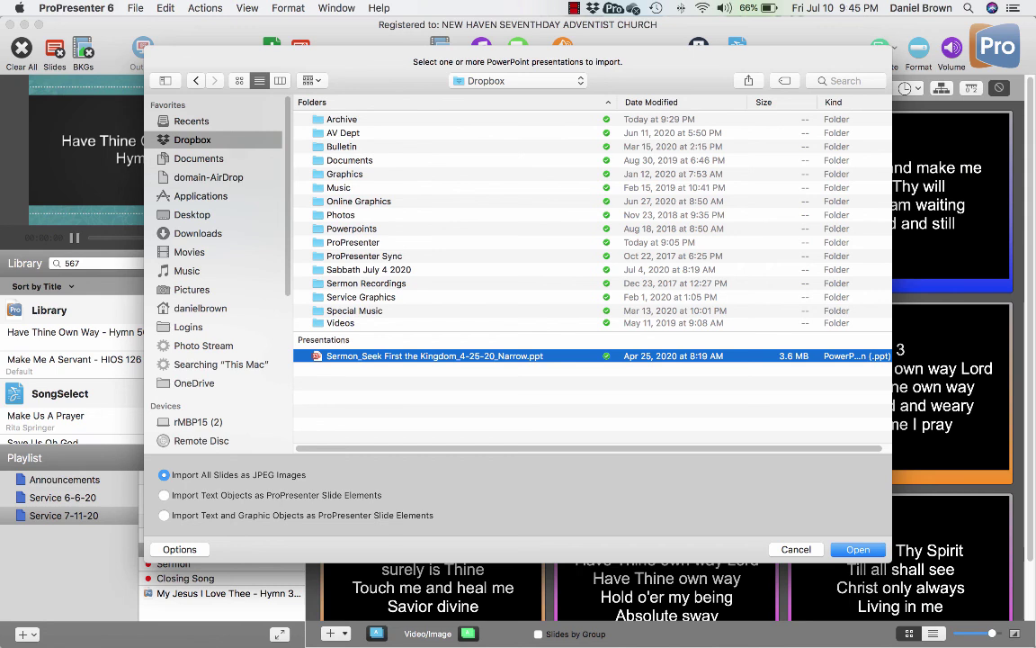
key("Return")
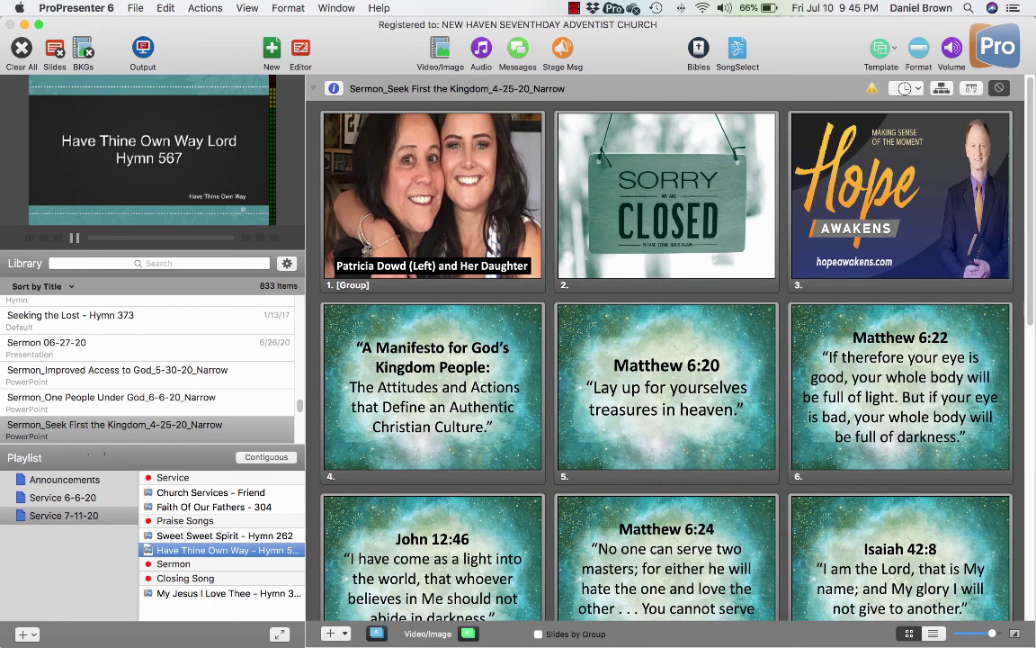
Step: Add the imported Sermon_Seek First the Kingdom_4-25-20_Narrow presentation to the playlist below the Sermon header
left_click(115, 427)
scroll(147, 369, "down", 3)
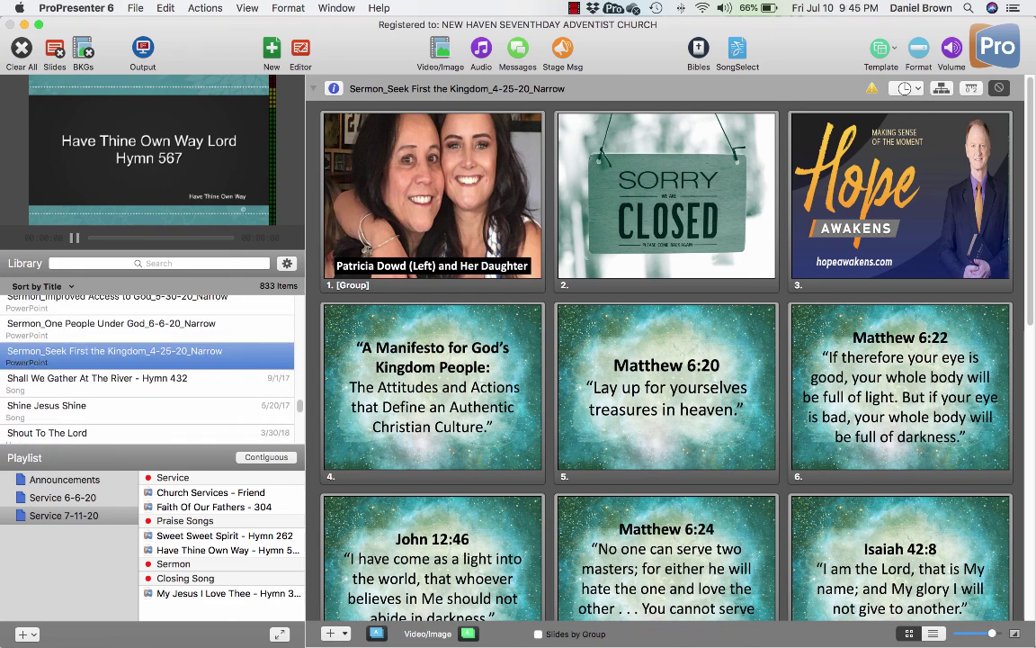
scroll(146, 369, "down", 1)
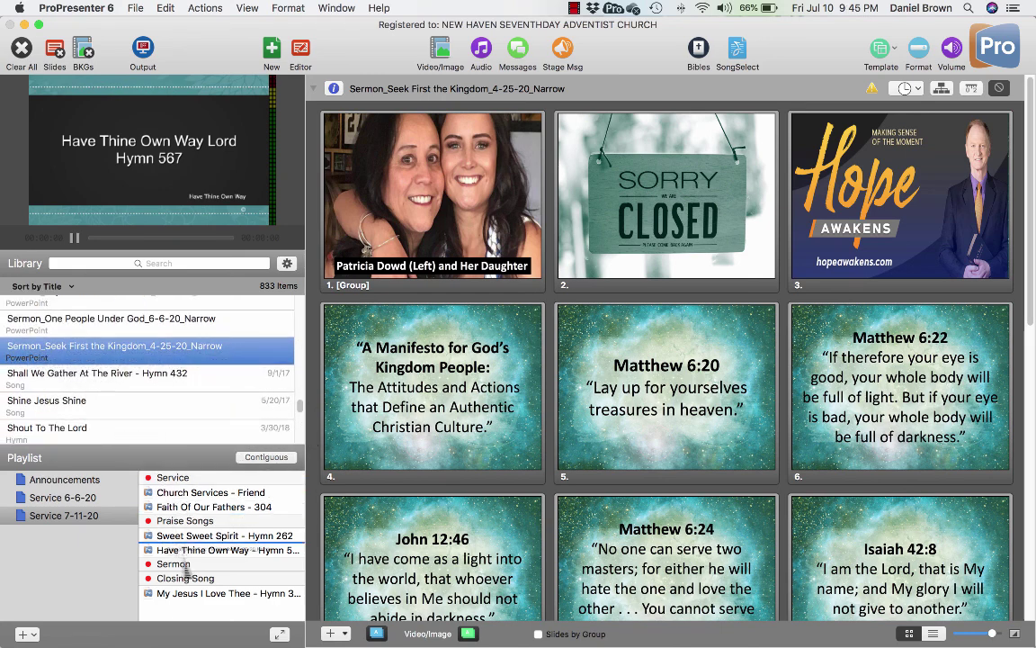
left_click_drag(200, 540, 207, 572)
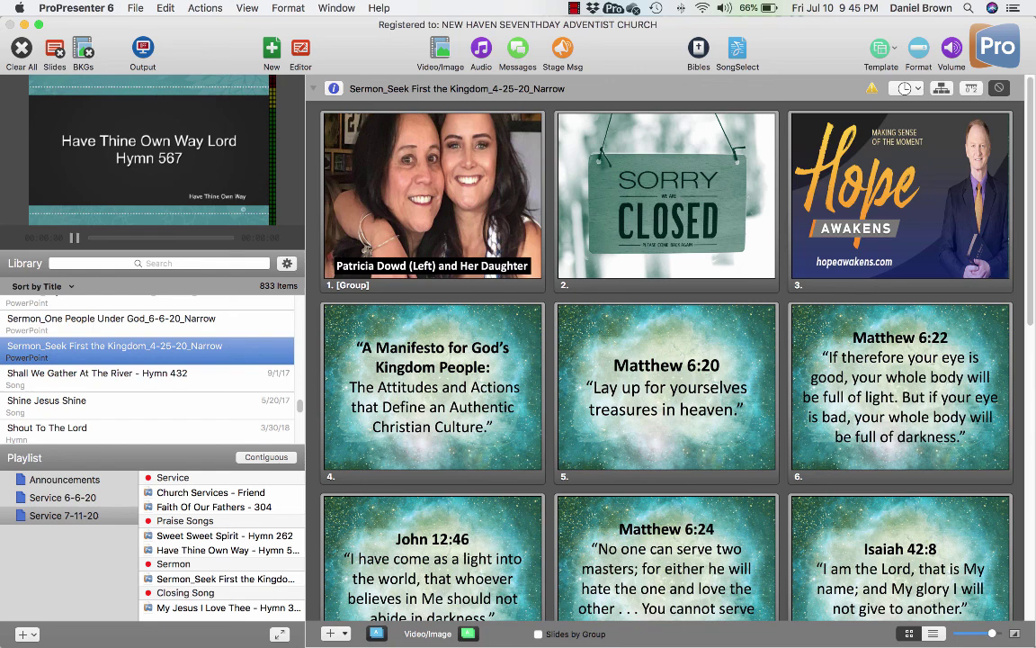
Step: Open the Sermon_Seek First the Kingdom_4-25-20_Narrow presentation from the Service 7-11-20 playlist and review its slides through to the end
left_click(222, 578)
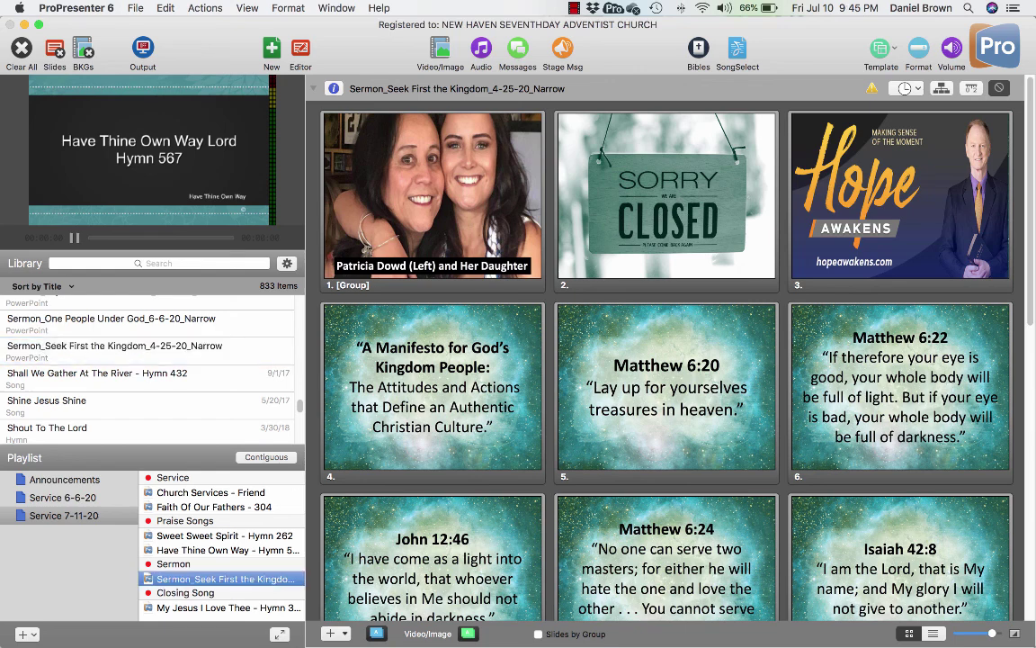
scroll(666, 360, "down", 10)
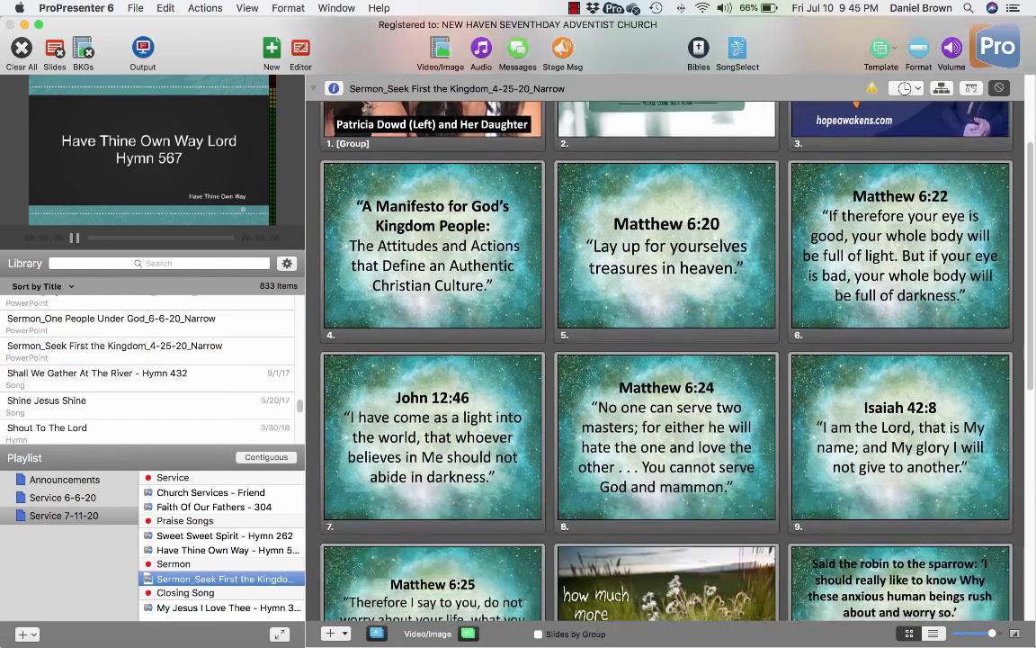
scroll(666, 360, "down", 3)
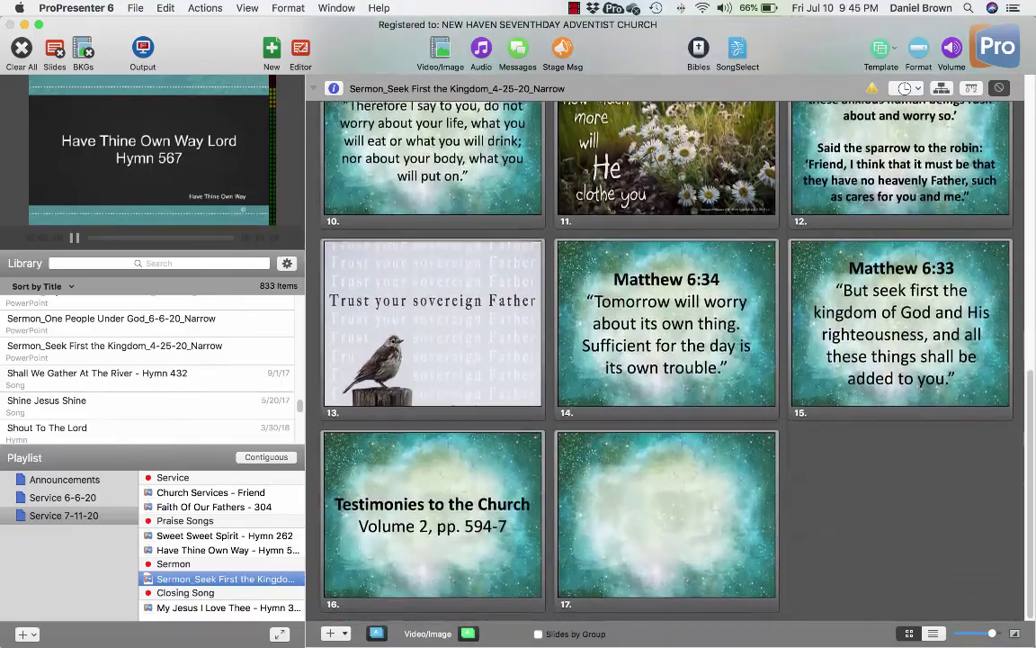
scroll(666, 359, "up", 10)
scroll(665, 360, "up", 1)
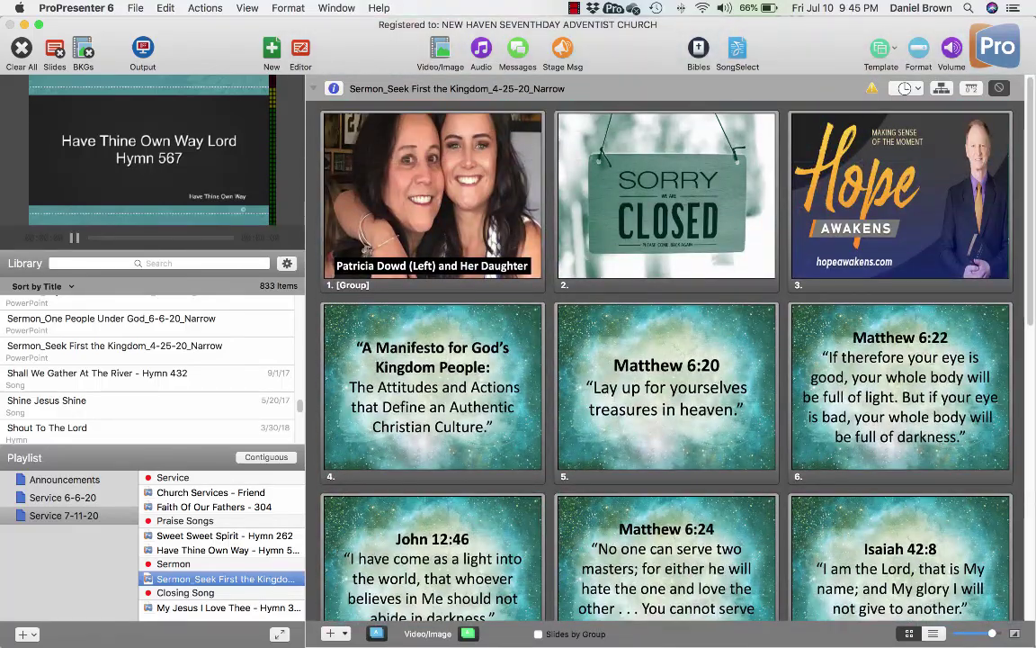
Step: Show the first and second sermon slides on the output, return to the first slide and clear the background behind it
left_click(432, 195)
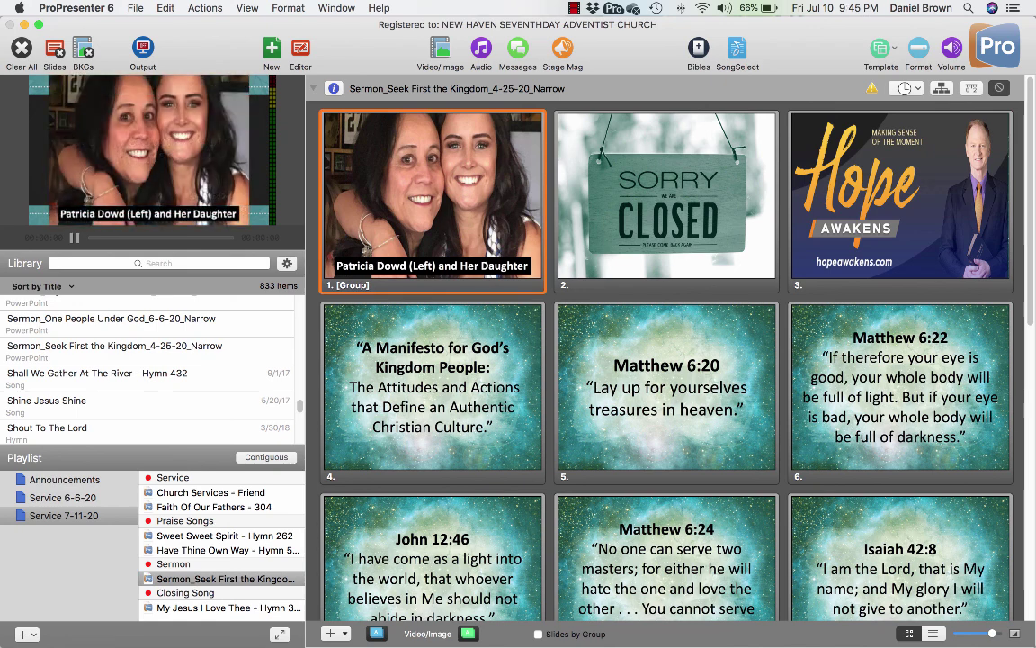
left_click(666, 195)
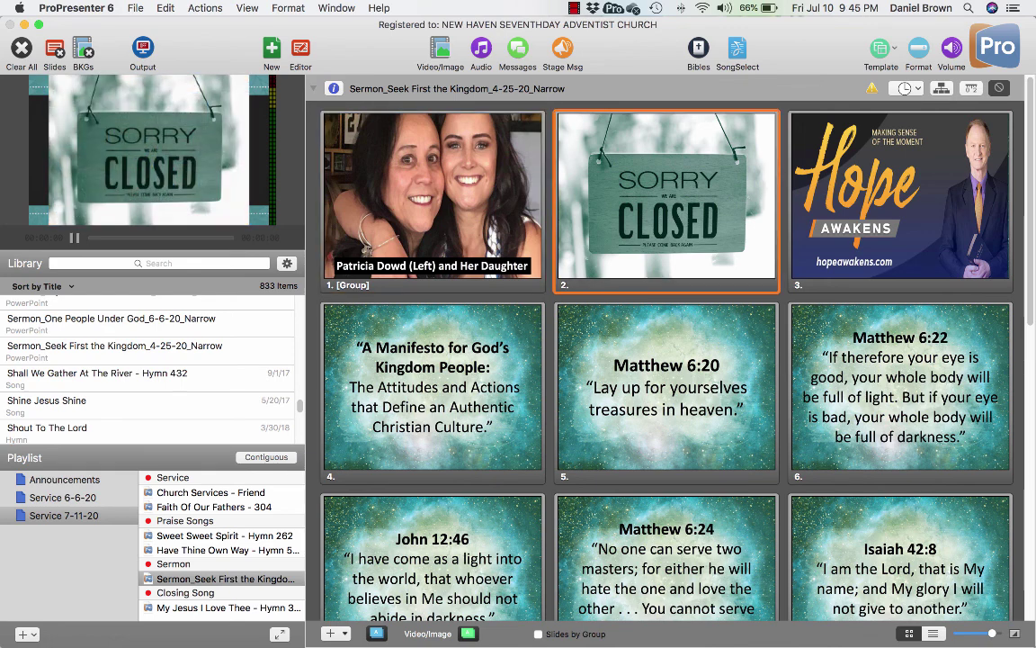
left_click(433, 196)
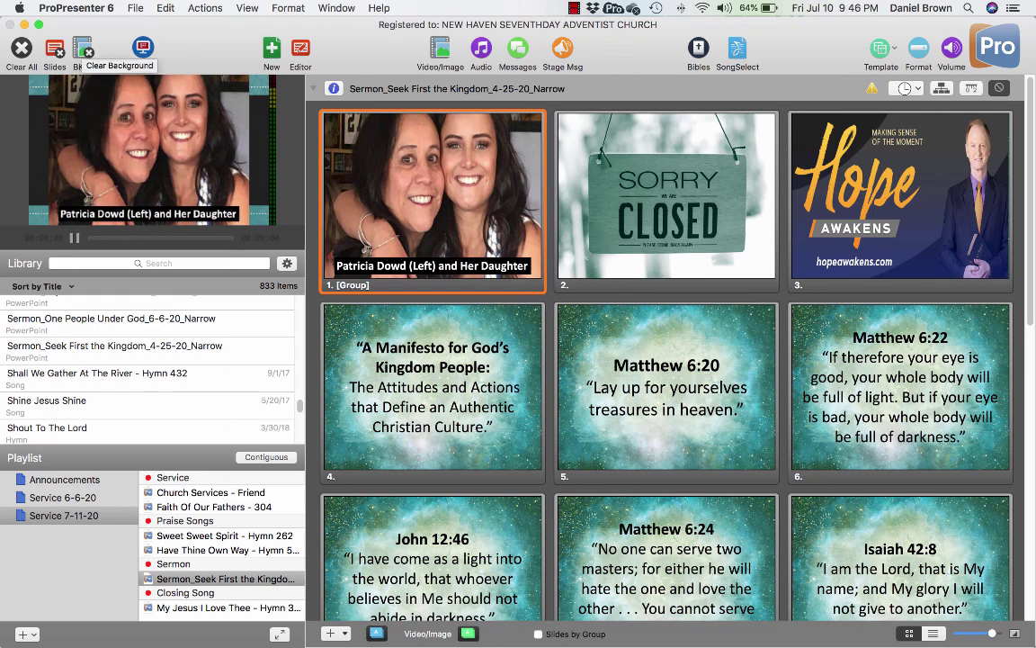
left_click(83, 51)
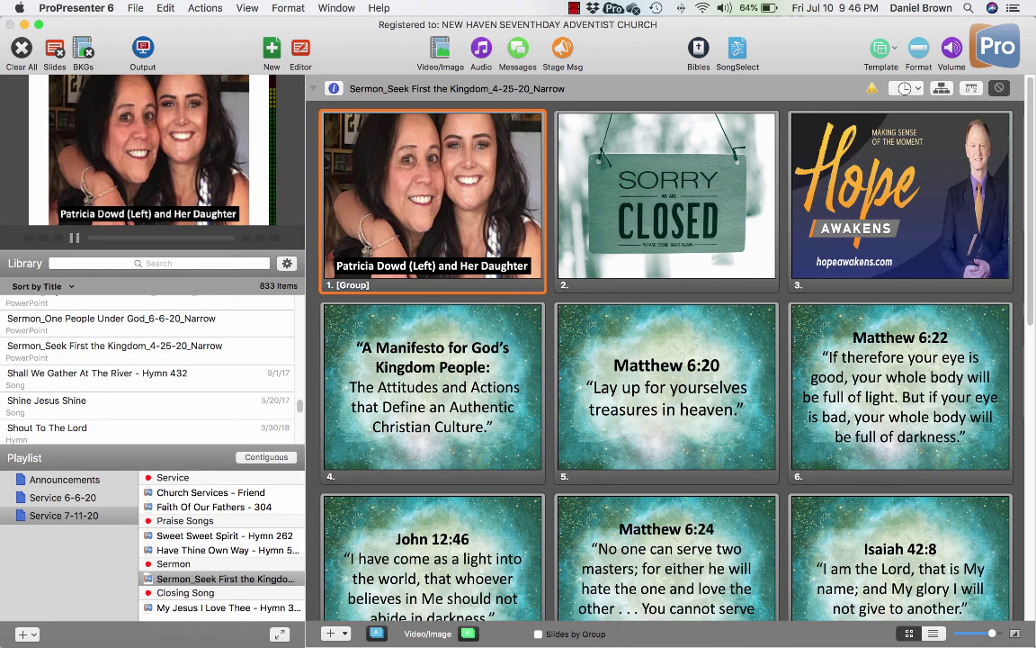
Step: Add a Clear All action cue to the first slide of the sermon presentation
right_click(433, 156)
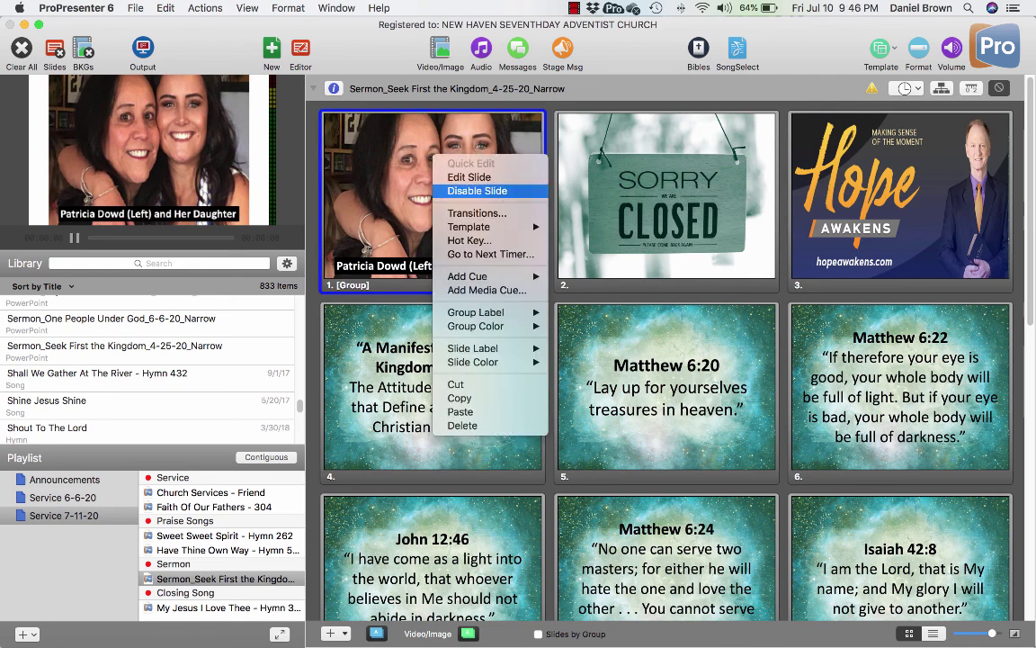
mouse_move(467, 277)
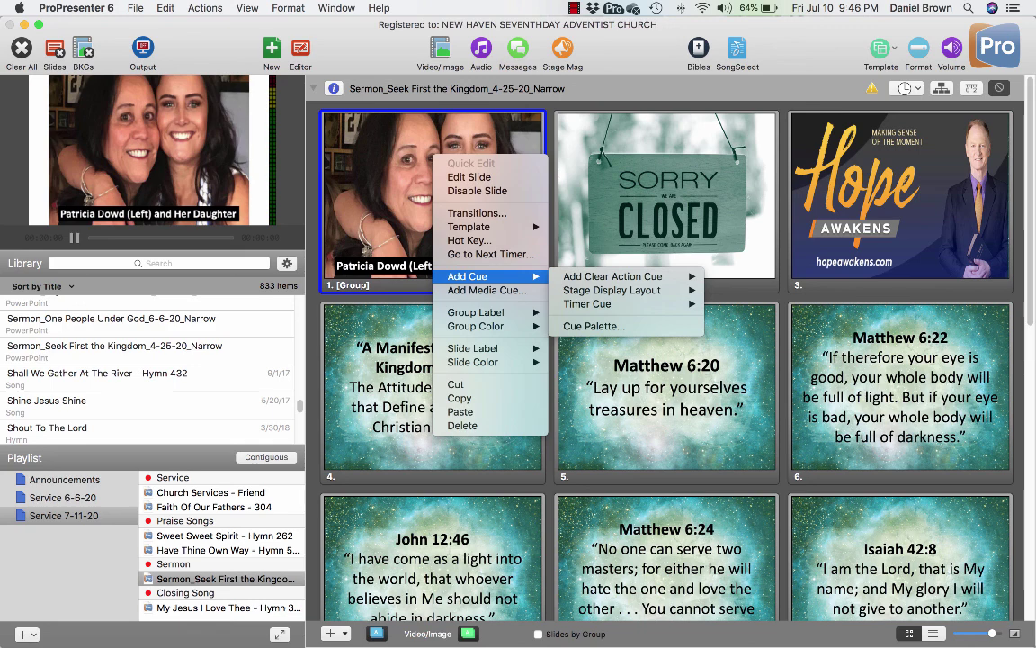
mouse_move(613, 276)
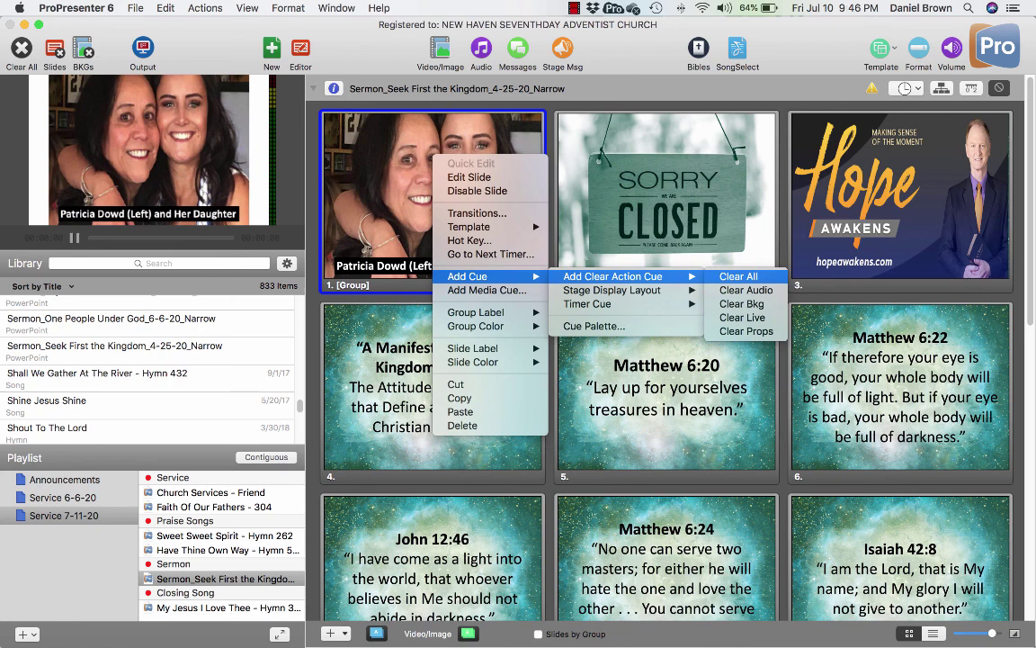
left_click(738, 276)
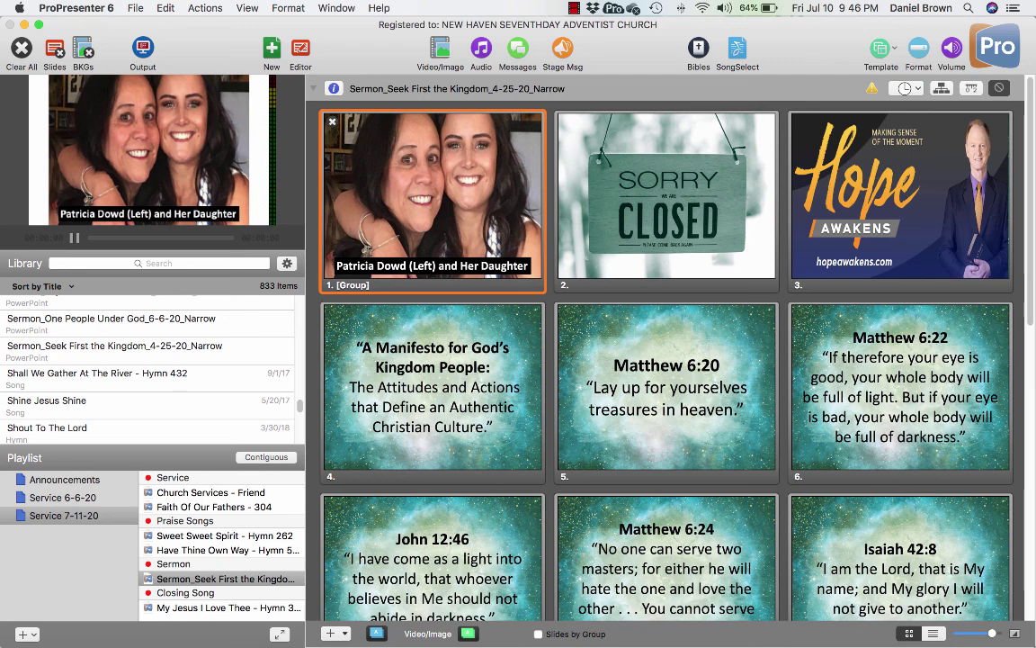
Step: Review the remaining sermon slides, the Faith Of Our Fathers - 304 hymn and the Church Services - Friend slides in the playlist
scroll(666, 360, "down", 10)
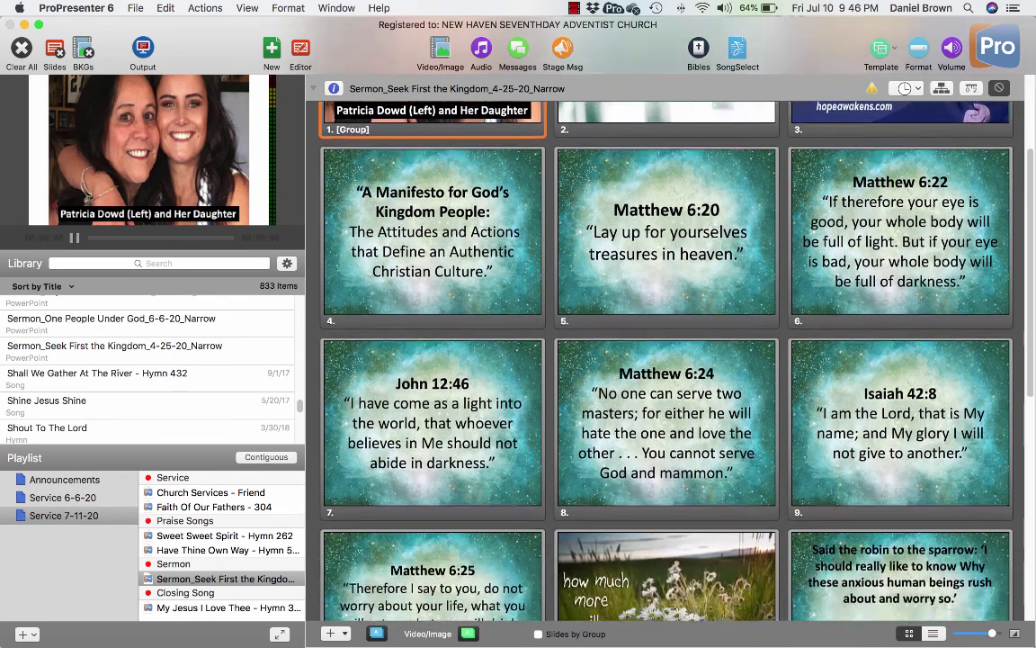
scroll(666, 360, "down", 9)
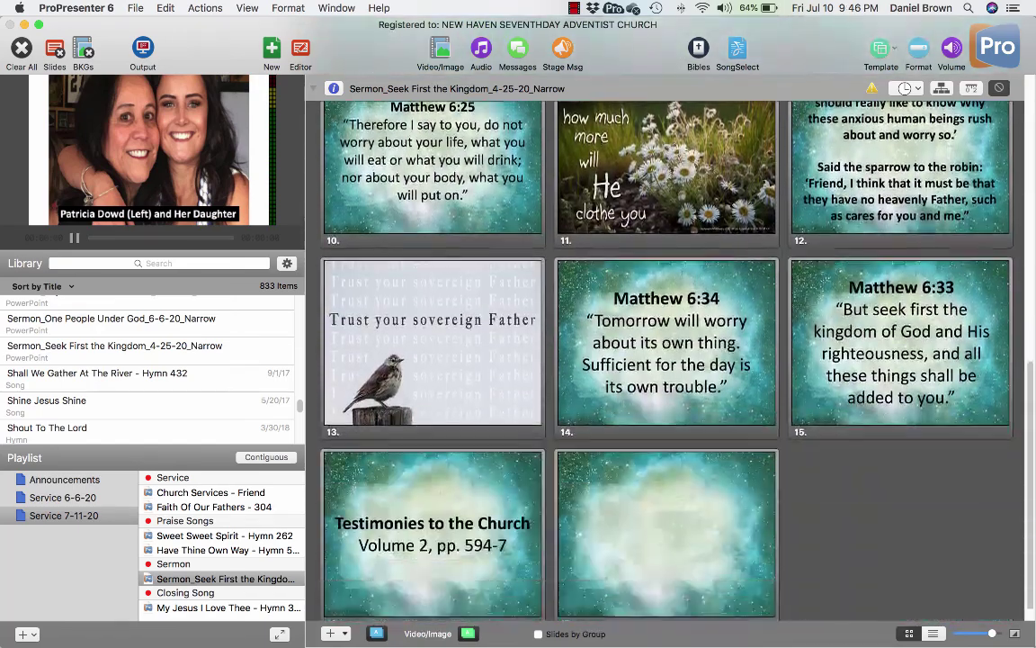
scroll(666, 360, "up", 8)
scroll(665, 360, "up", 7)
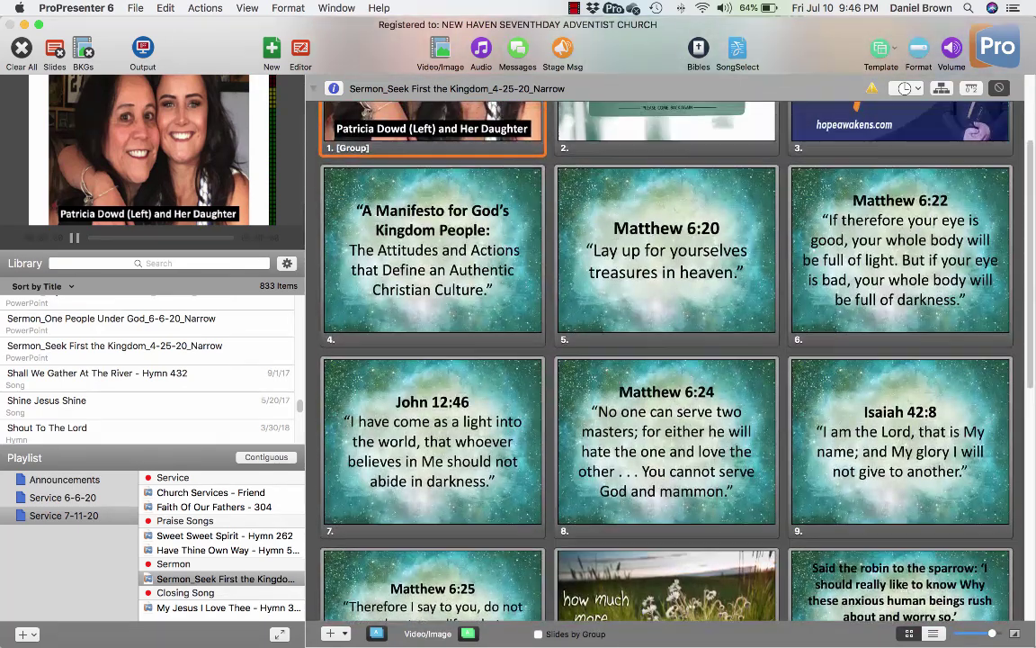
left_click(214, 506)
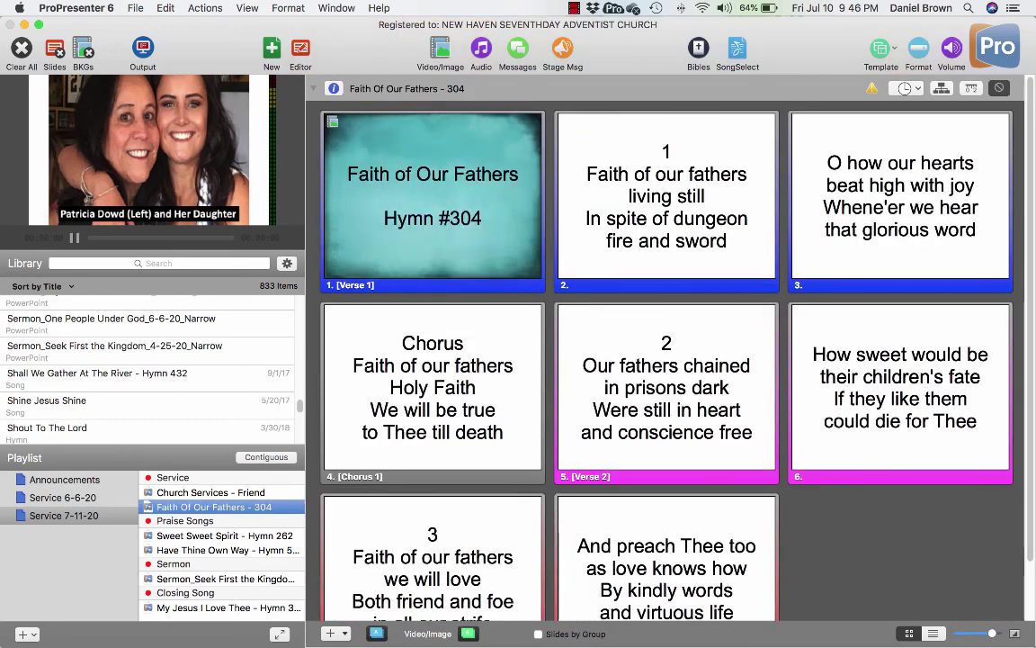
scroll(221, 544, "down", 1)
left_click(64, 515)
key("Return")
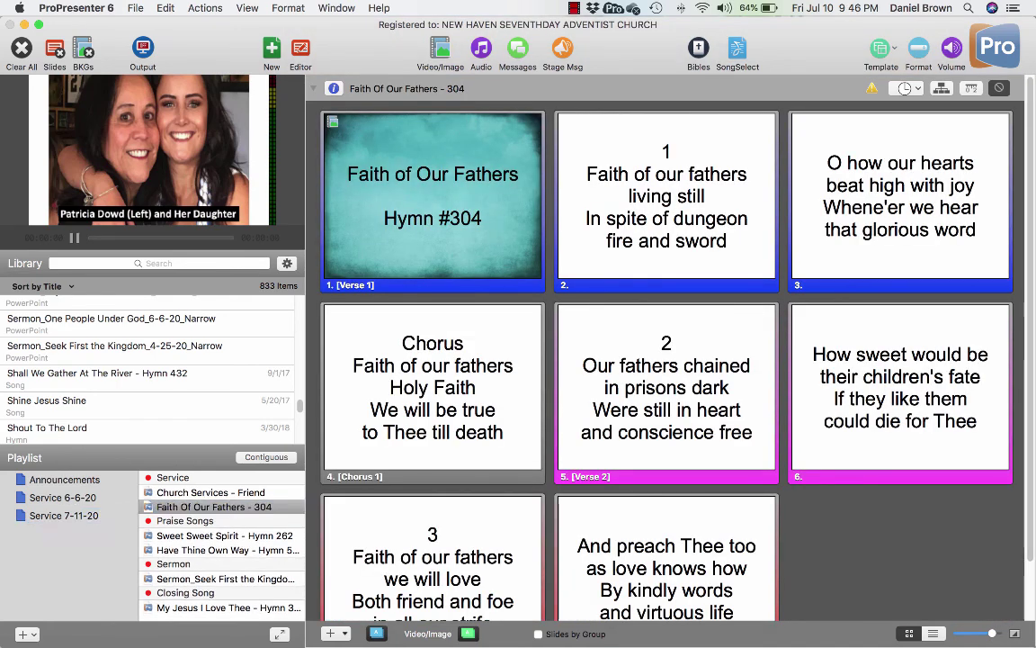
left_click(64, 515)
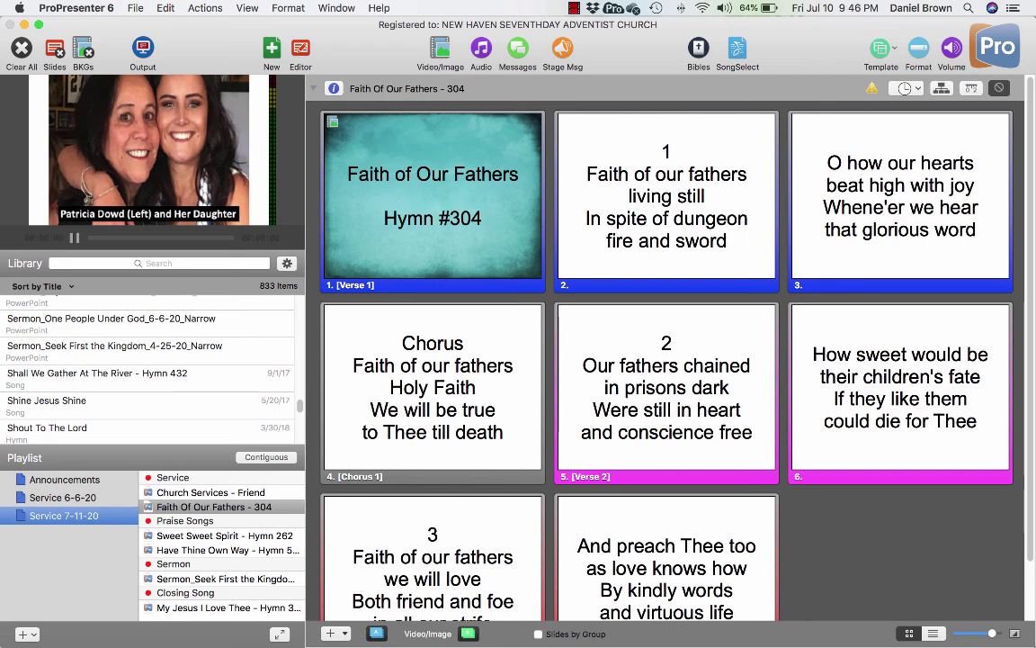
left_click(211, 492)
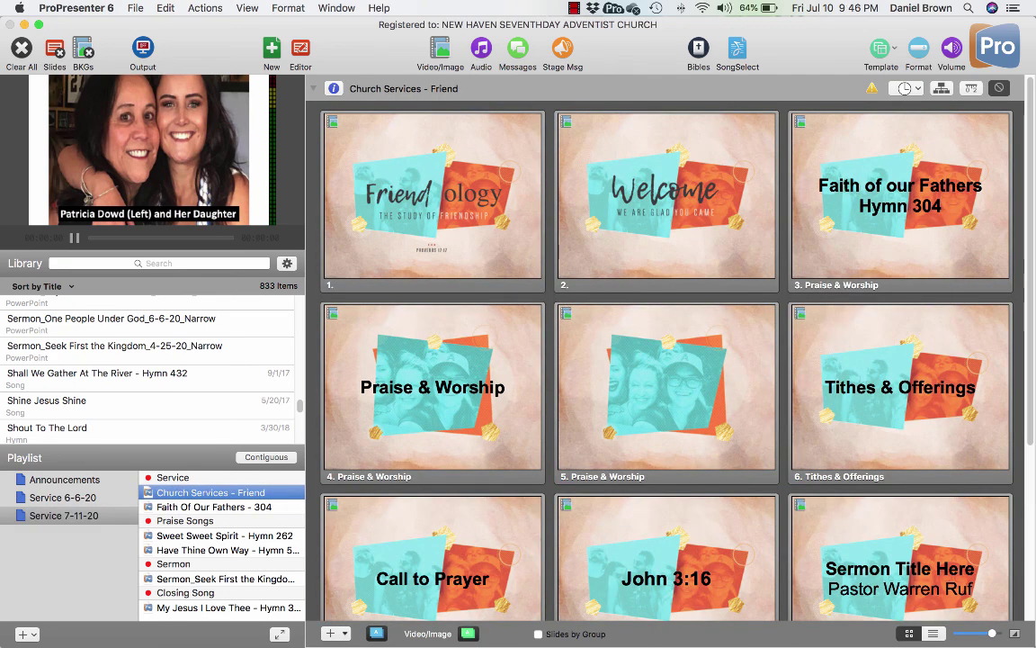
scroll(665, 360, "down", 3)
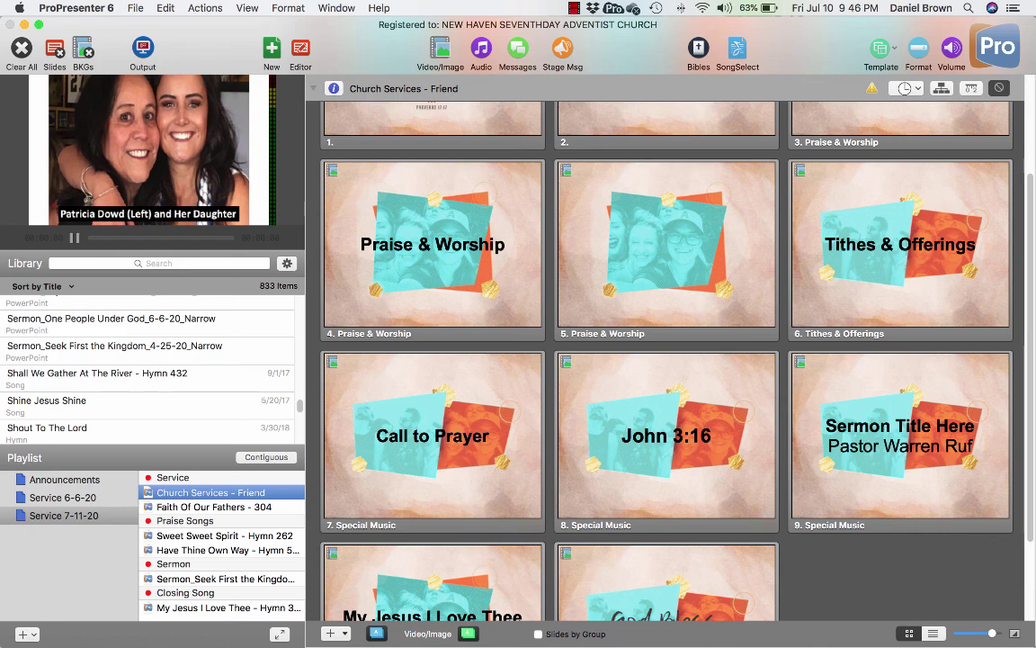
scroll(666, 360, "up", 3)
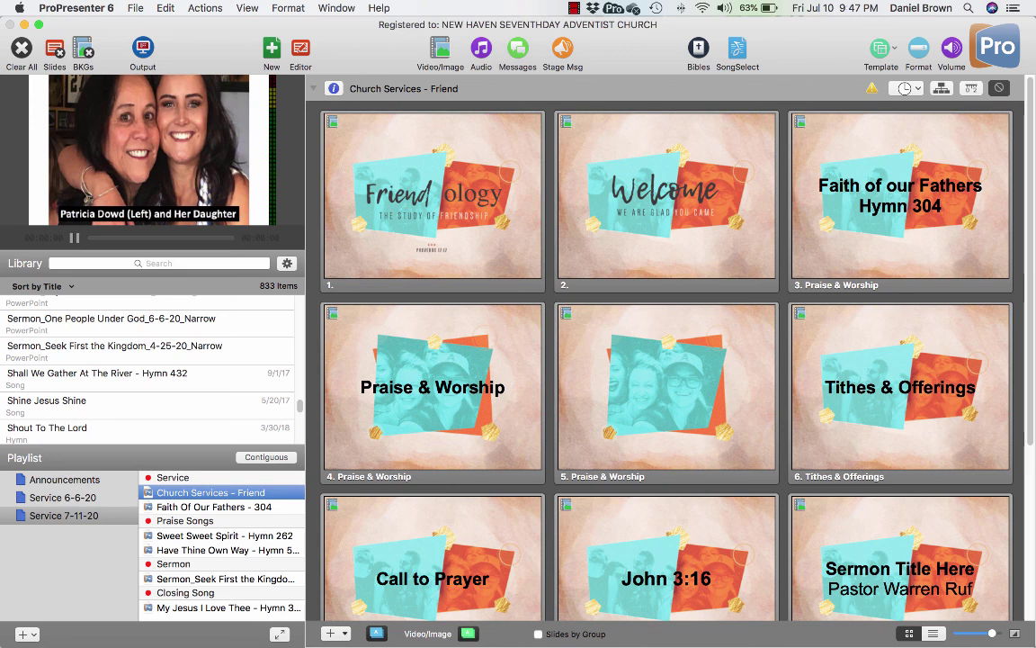
Step: Export the Service 7-11-20 playlist with its media included as Service 7-11-20.pro6plx to the ProPresenter folder in Dropbox
left_click(63, 515)
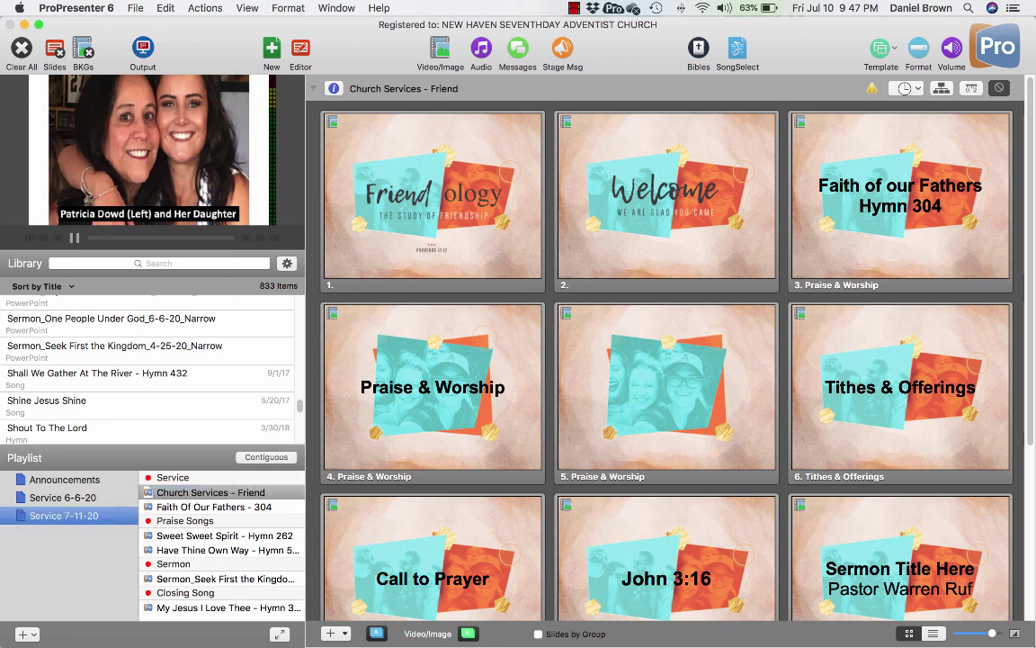
right_click(27, 516)
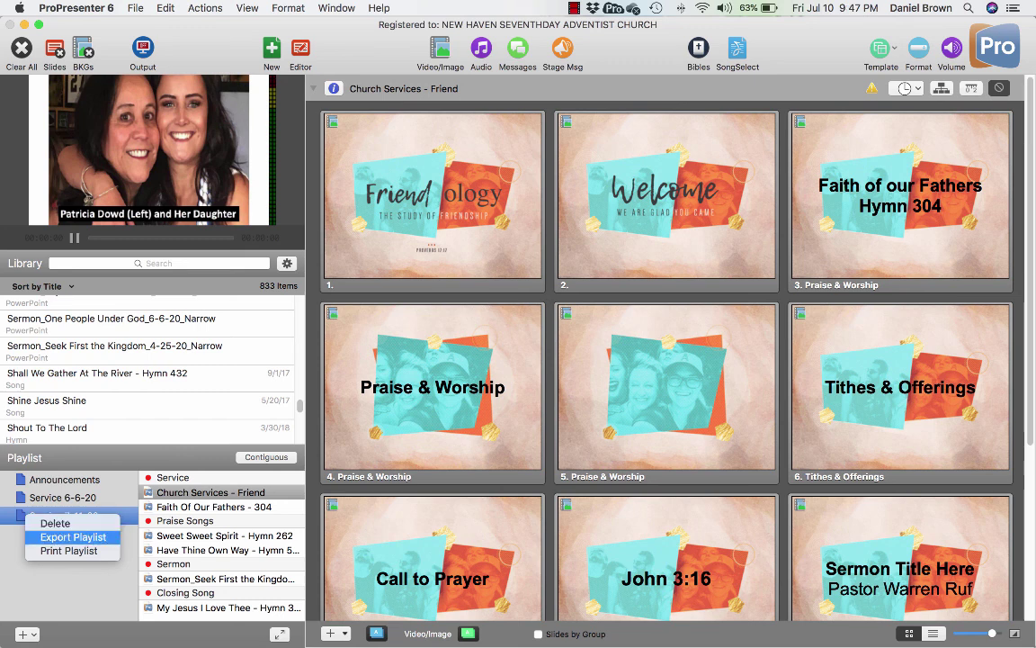
left_click(73, 537)
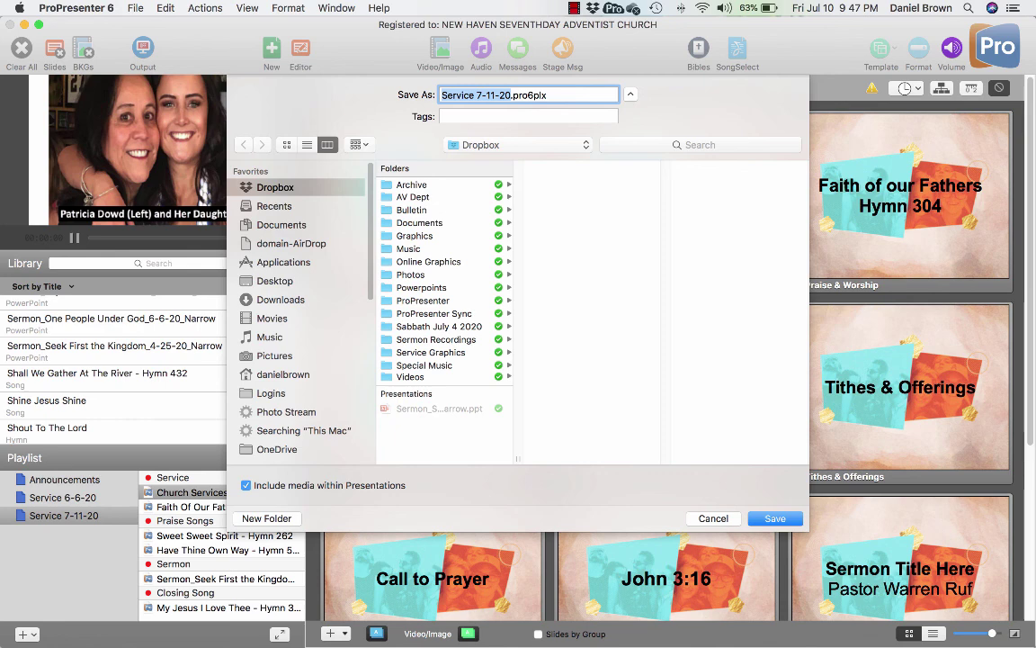
left_click(424, 300)
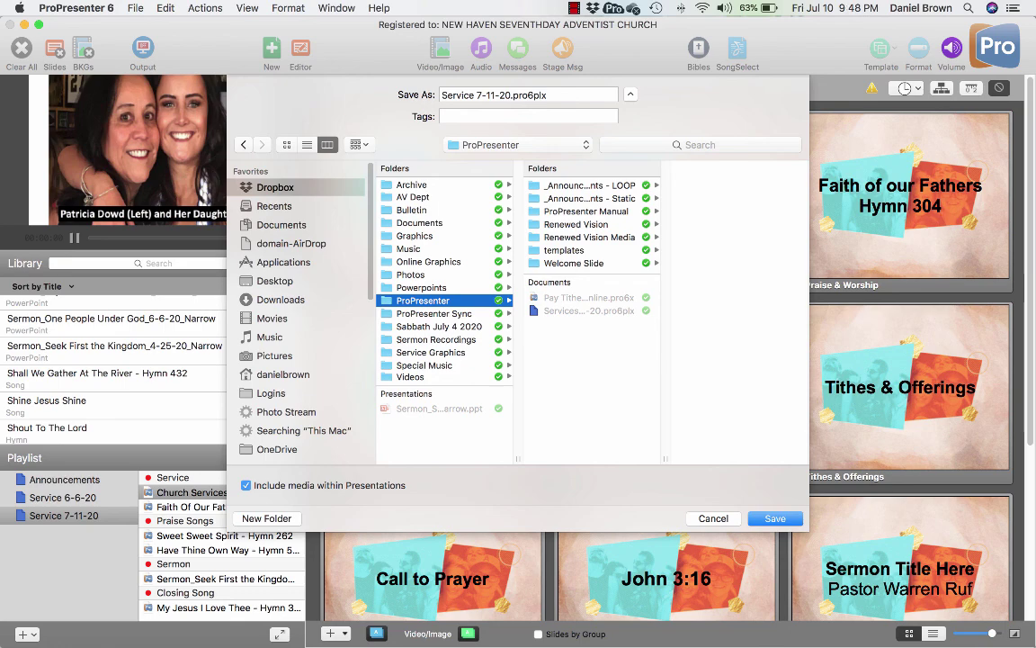
key("Return")
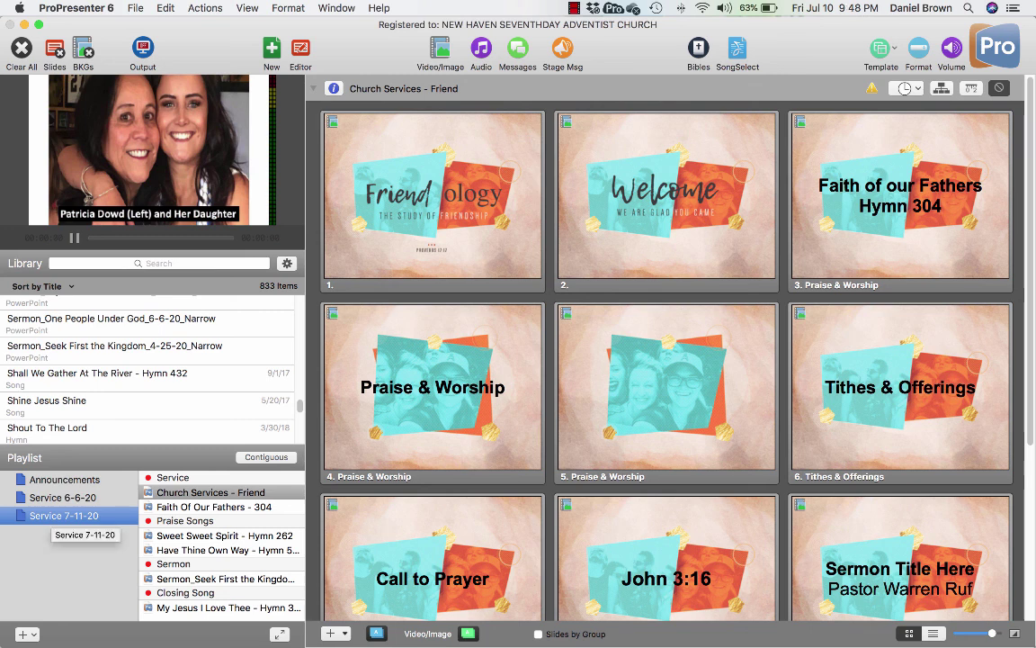
Step: Check the Dropbox sync status of the exported playlist file and close the Dropbox window
scroll(666, 360, "down", 1)
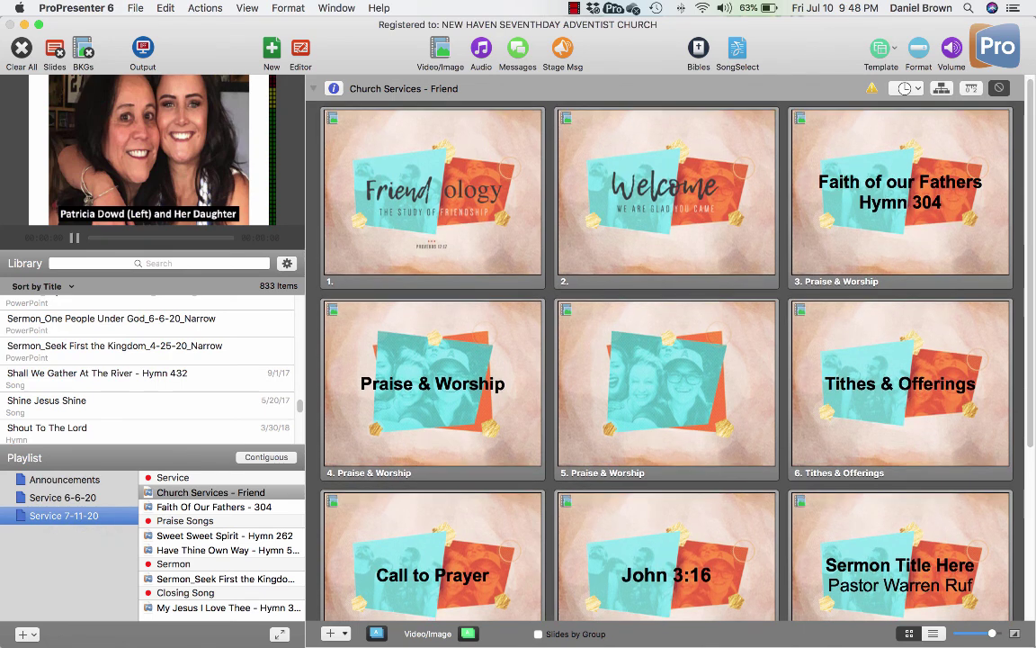
left_click(592, 8)
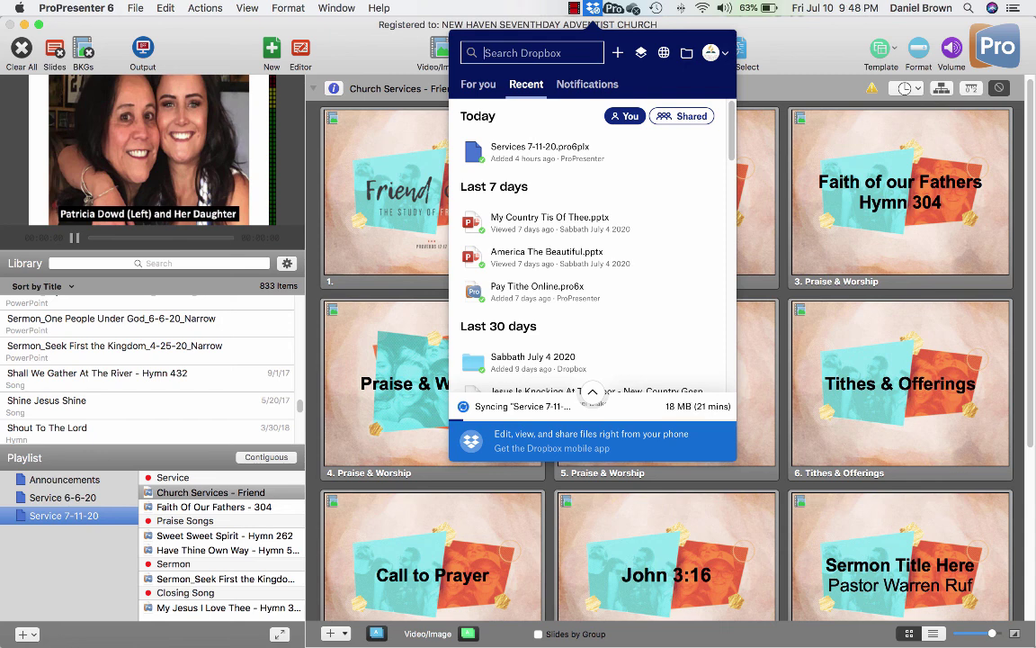
key("Escape")
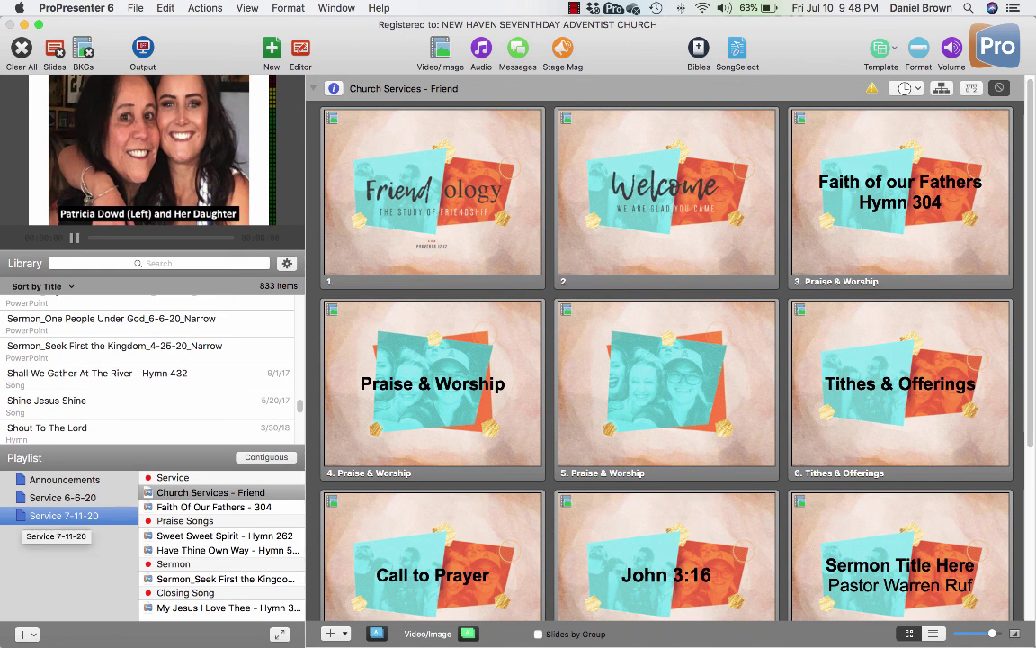
Step: Locate Service 7-11-20.pro6plx in Dropbox's ProPresenter folder in Finder, close the Finder window and return to ProPresenter
mouse_move(159, 621)
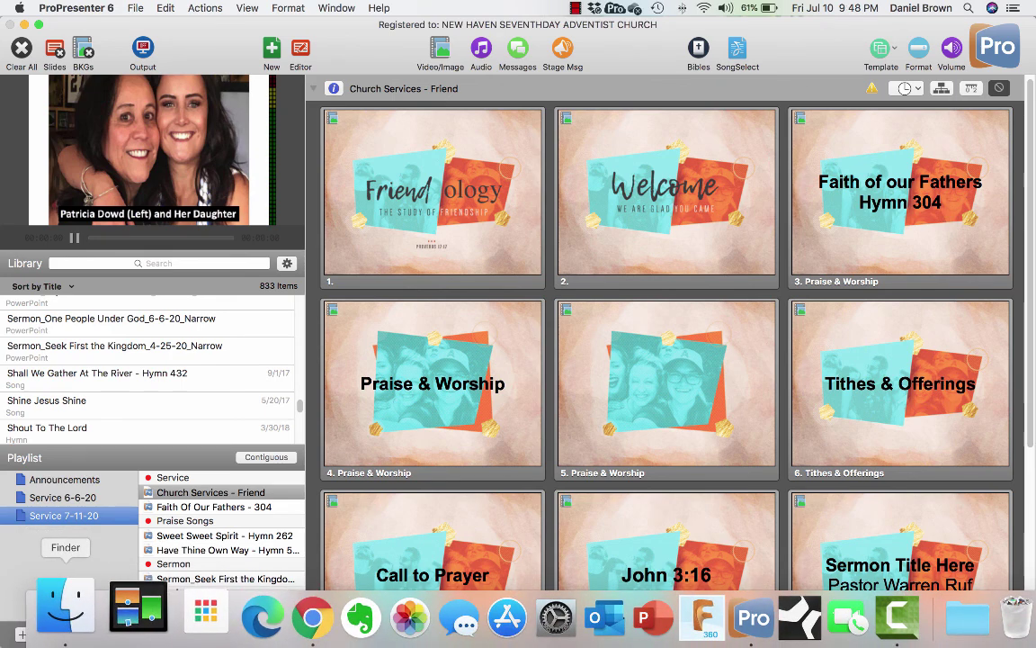
left_click(65, 608)
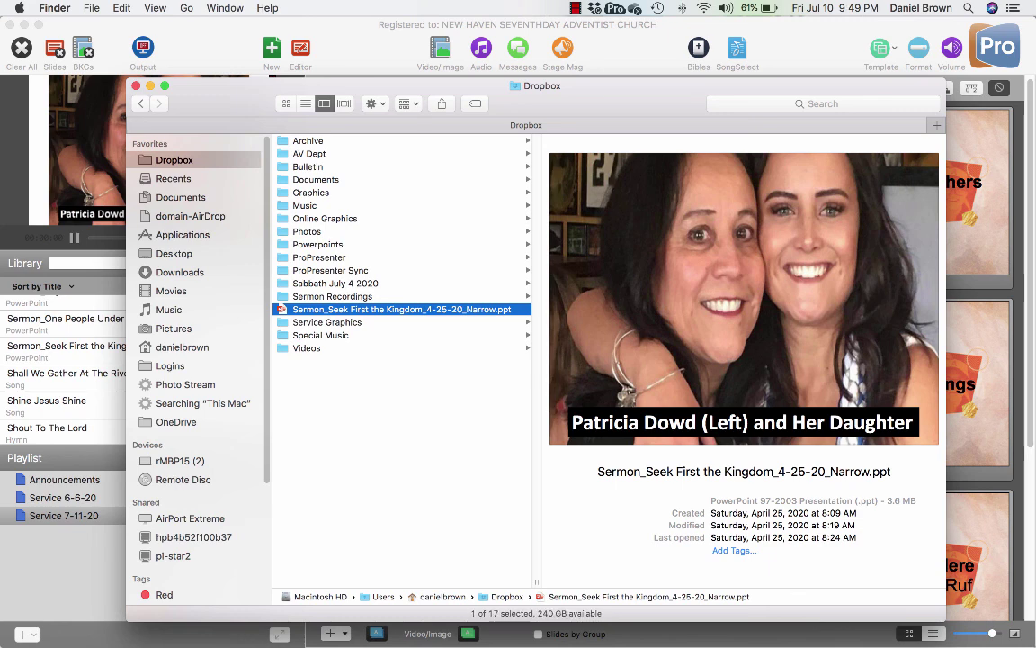
left_click(319, 257)
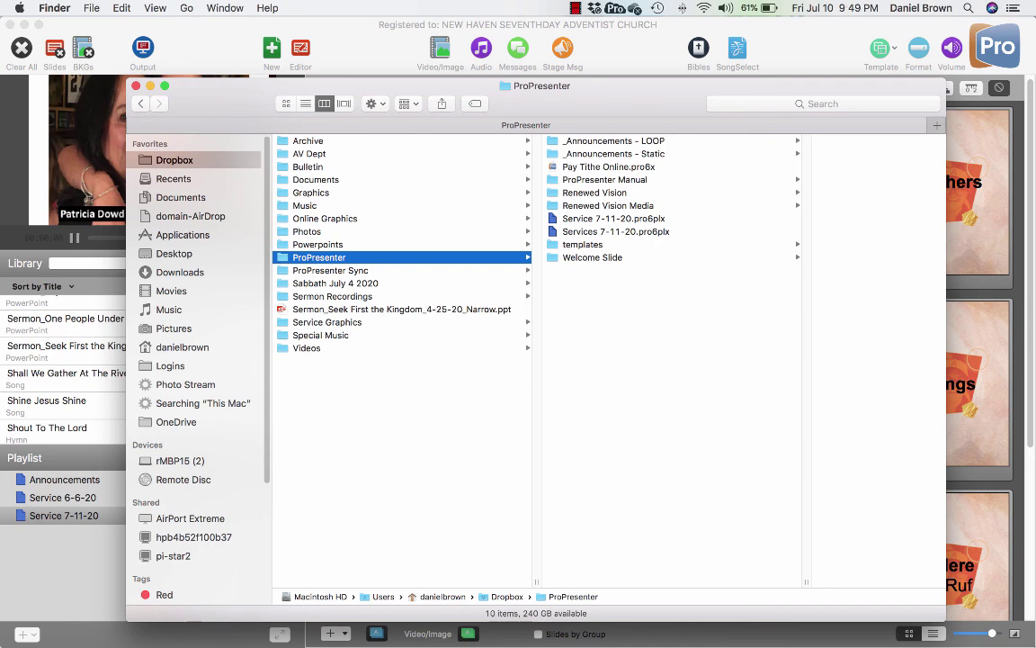
left_click(613, 219)
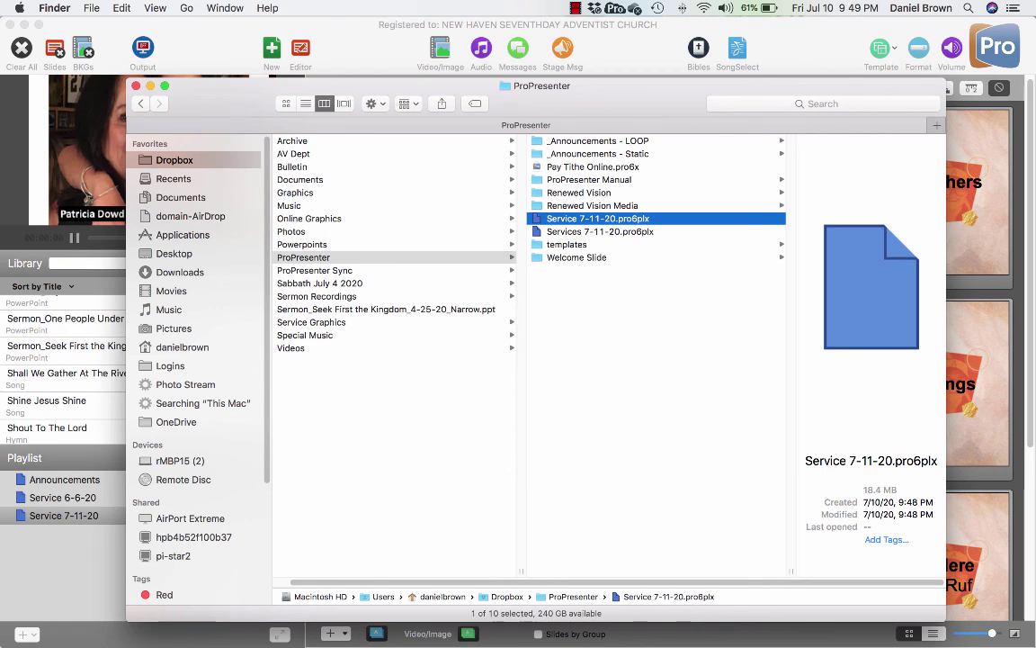
key("super+w")
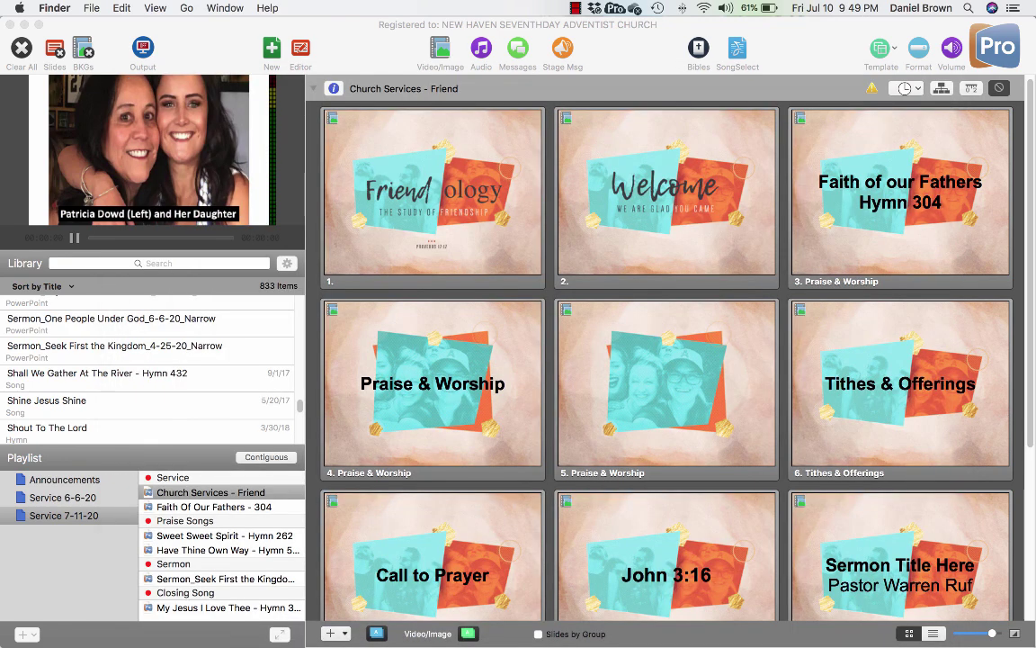
key("super+Tab")
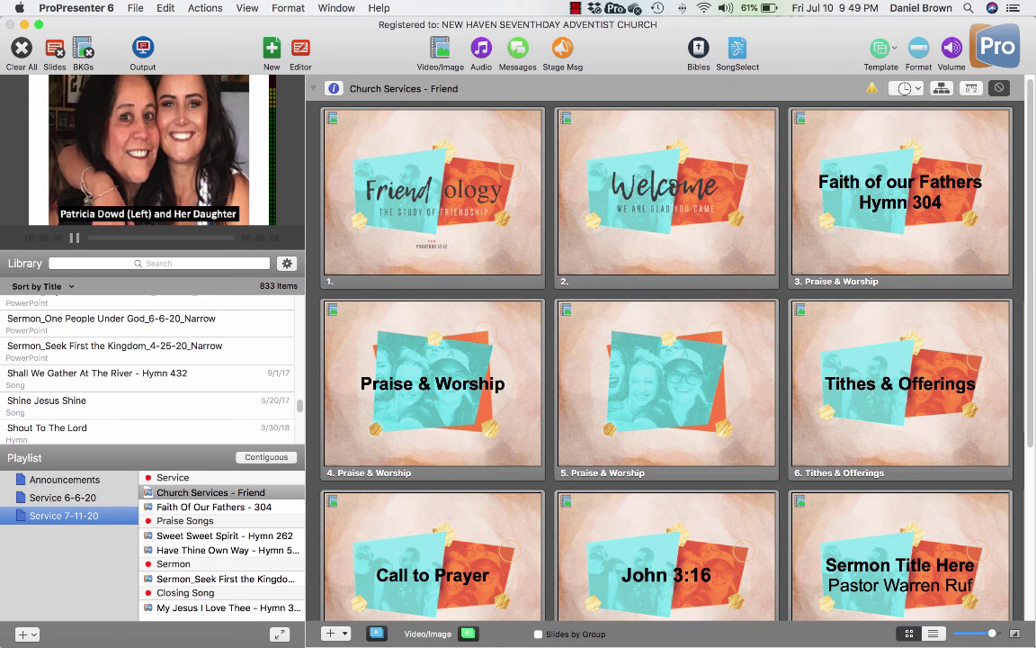
Step: Import the playlist file Services 7-11-20.pro6plx from the ProPresenter folder in Dropbox
left_click(135, 8)
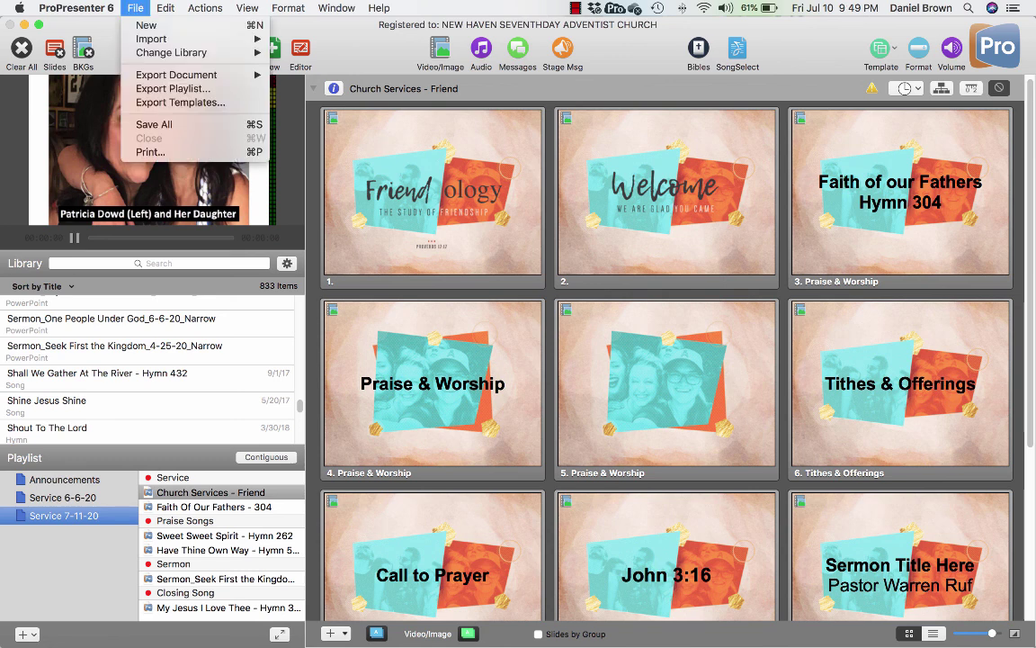
key("Down")
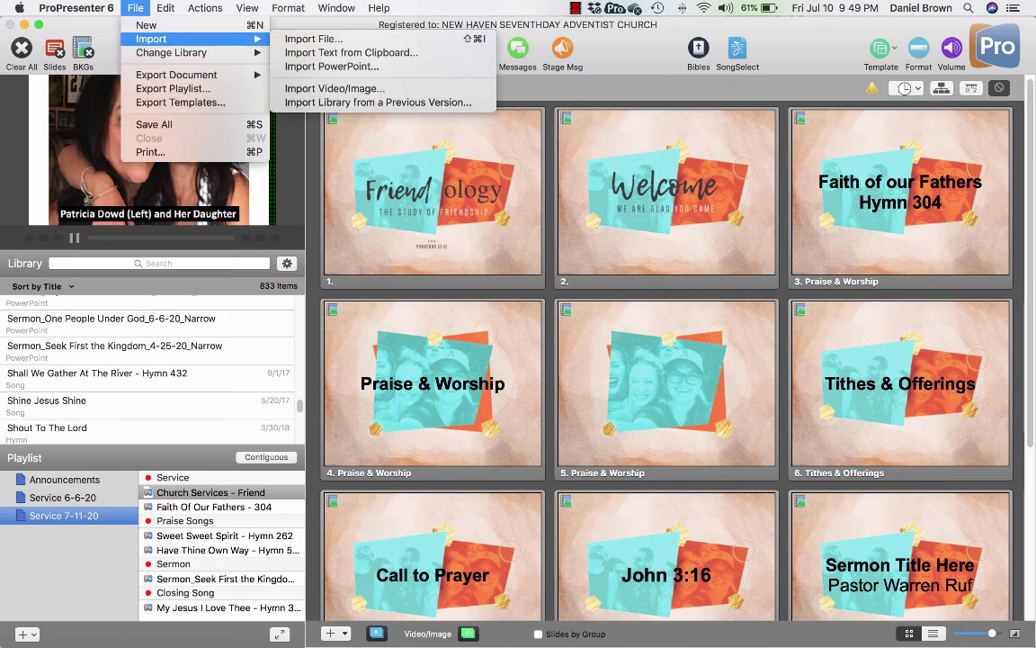
key("Right")
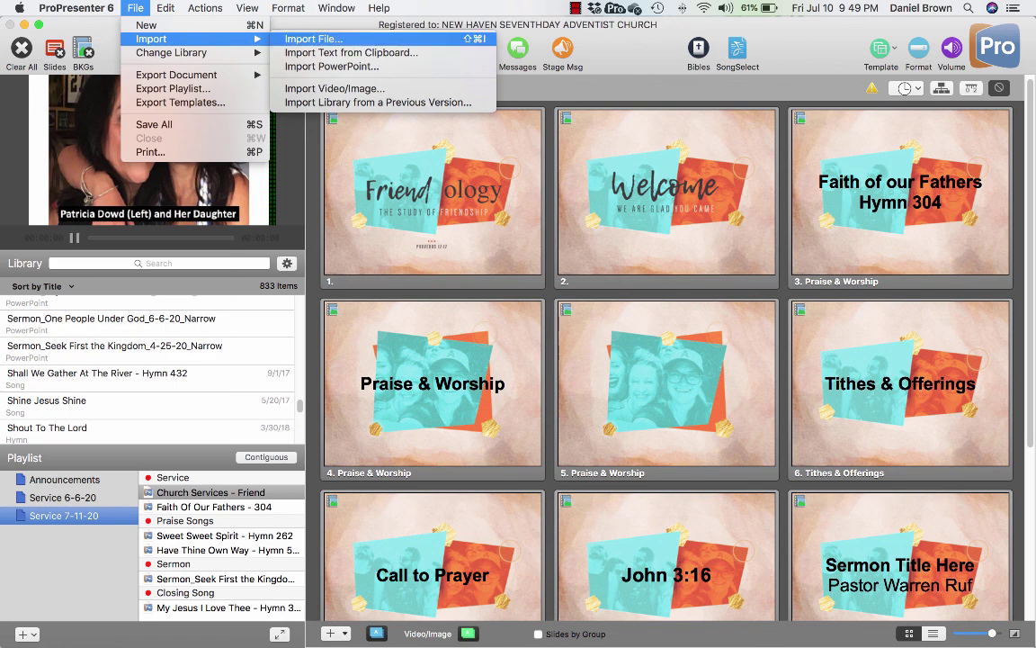
key("Return")
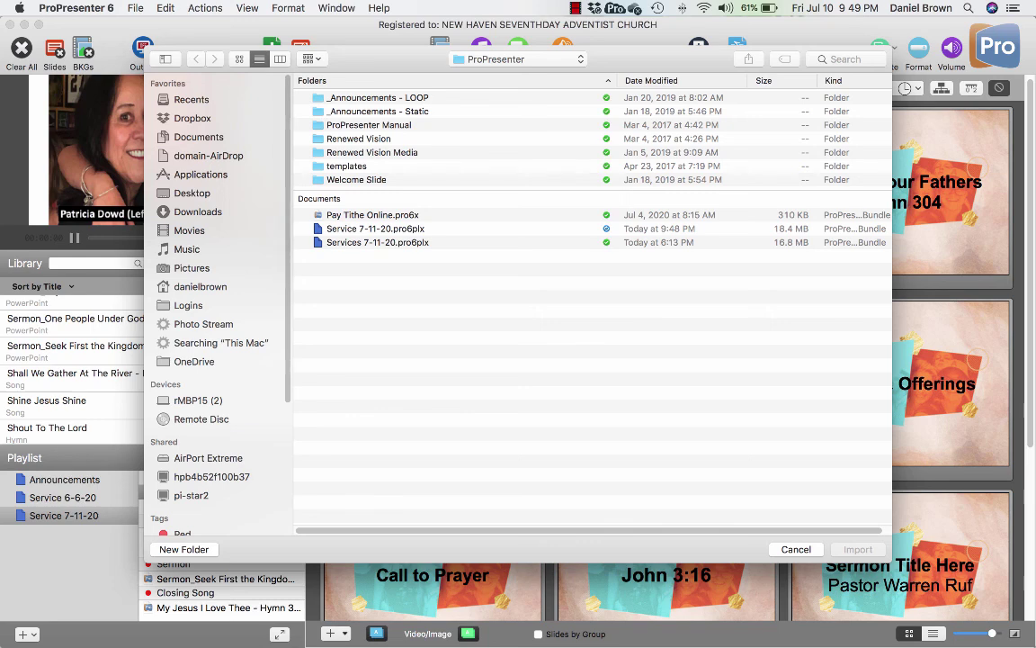
left_click(192, 118)
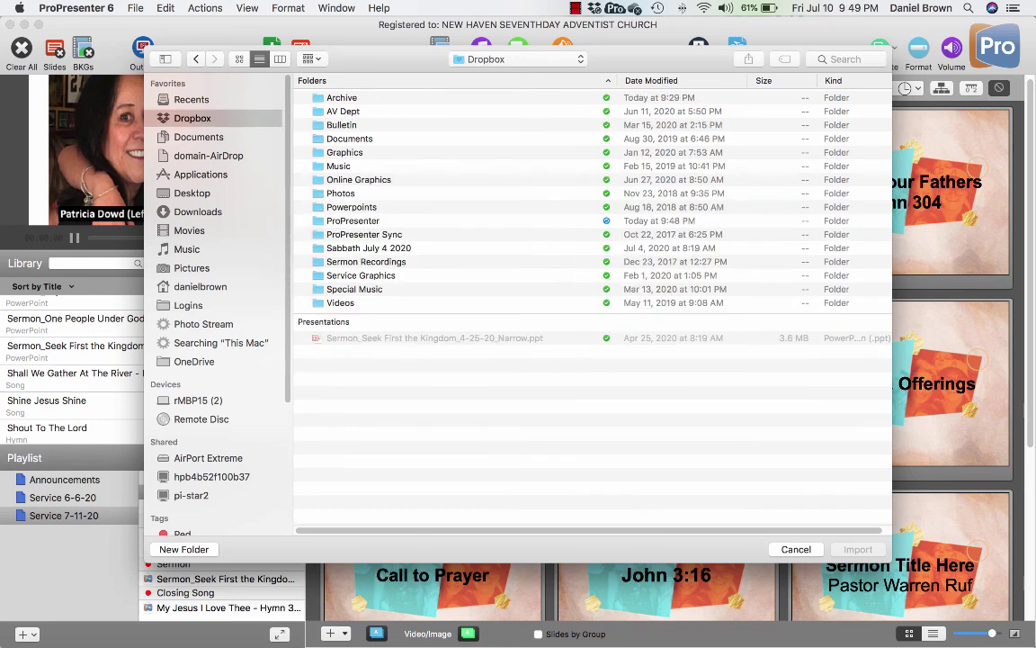
left_click(353, 221)
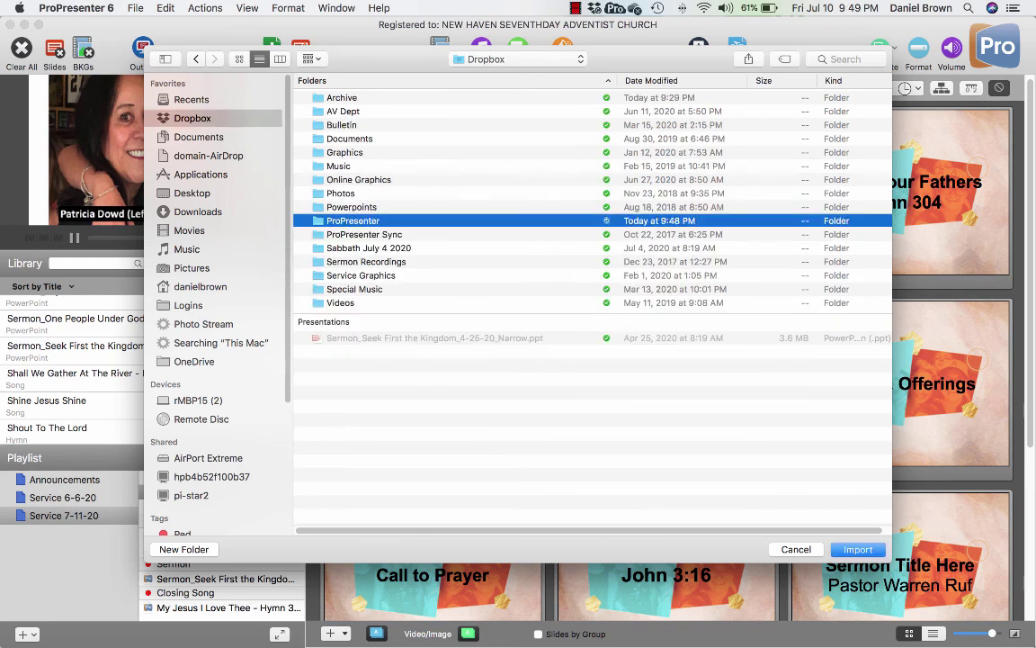
double_click(353, 220)
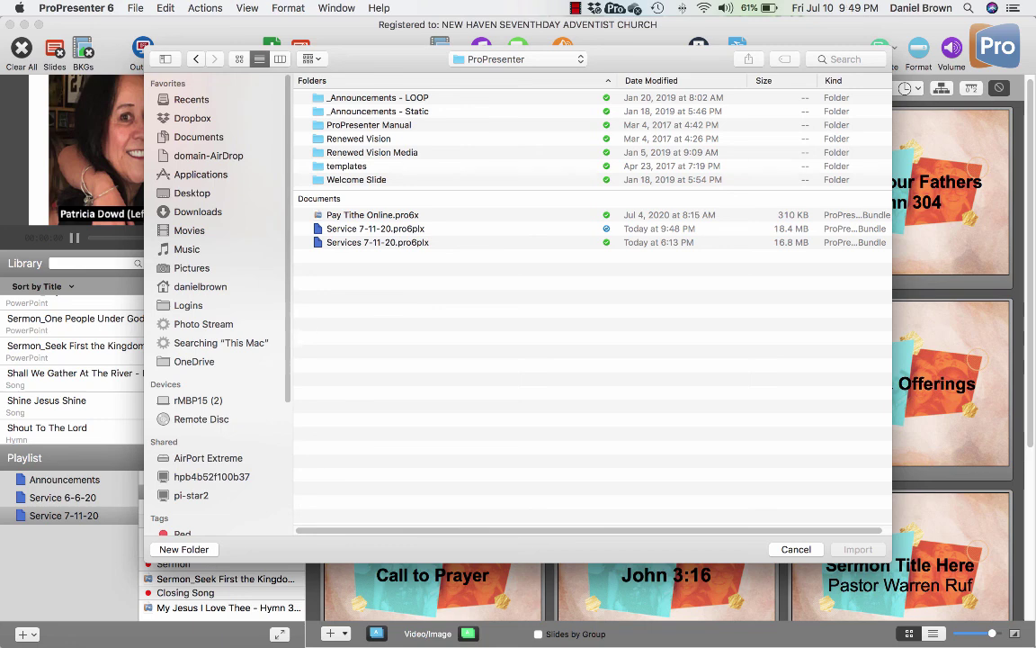
left_click(378, 242)
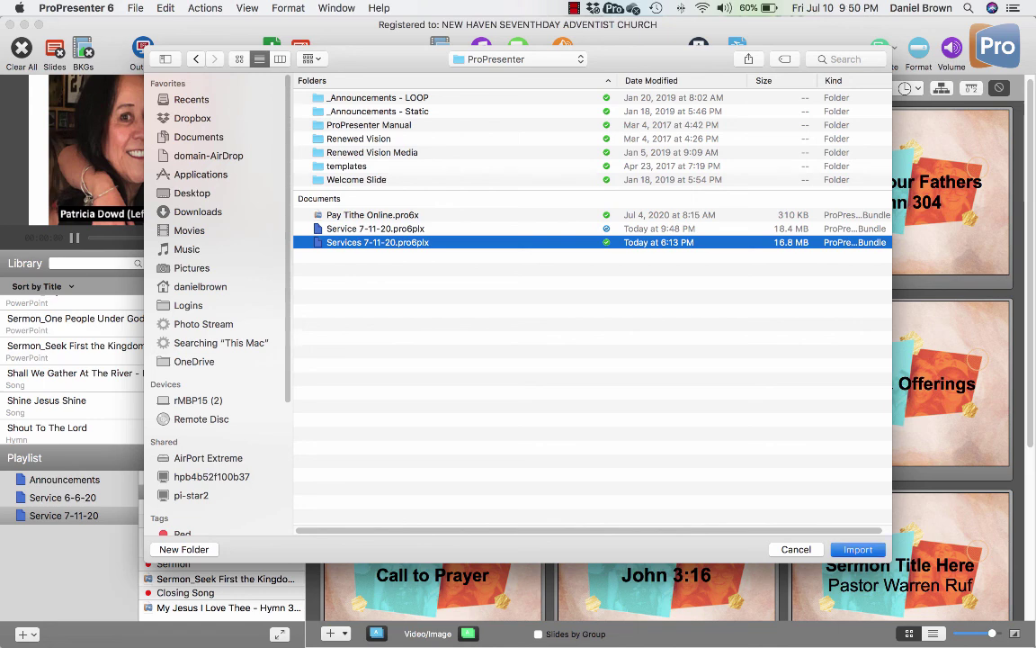
key("Return")
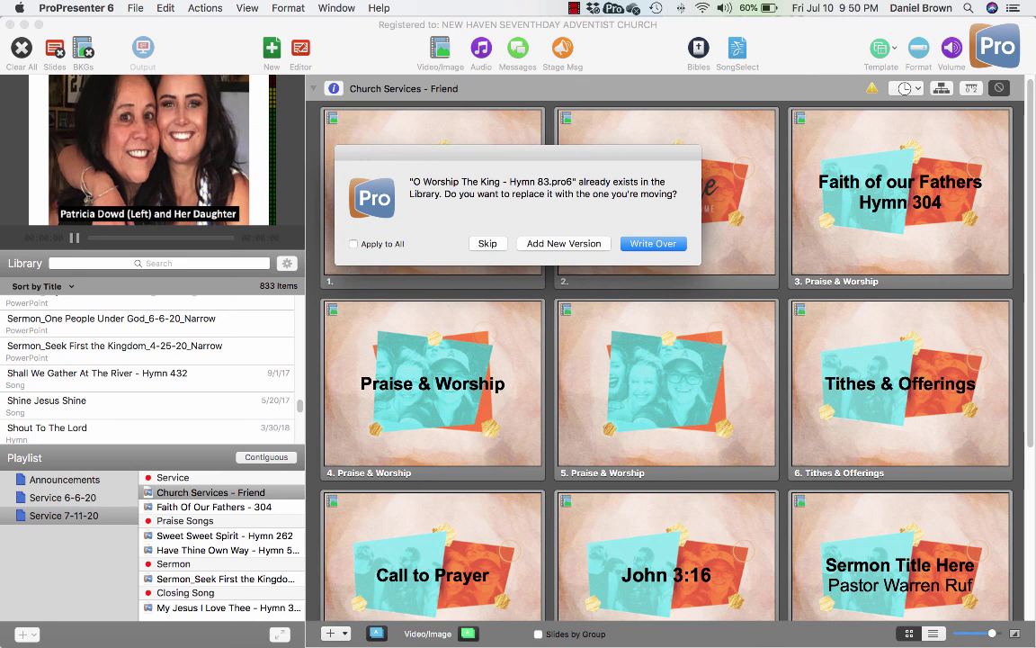
Step: Write over all existing library documents and media files with the imported versions, applying the choice to all
left_click(354, 244)
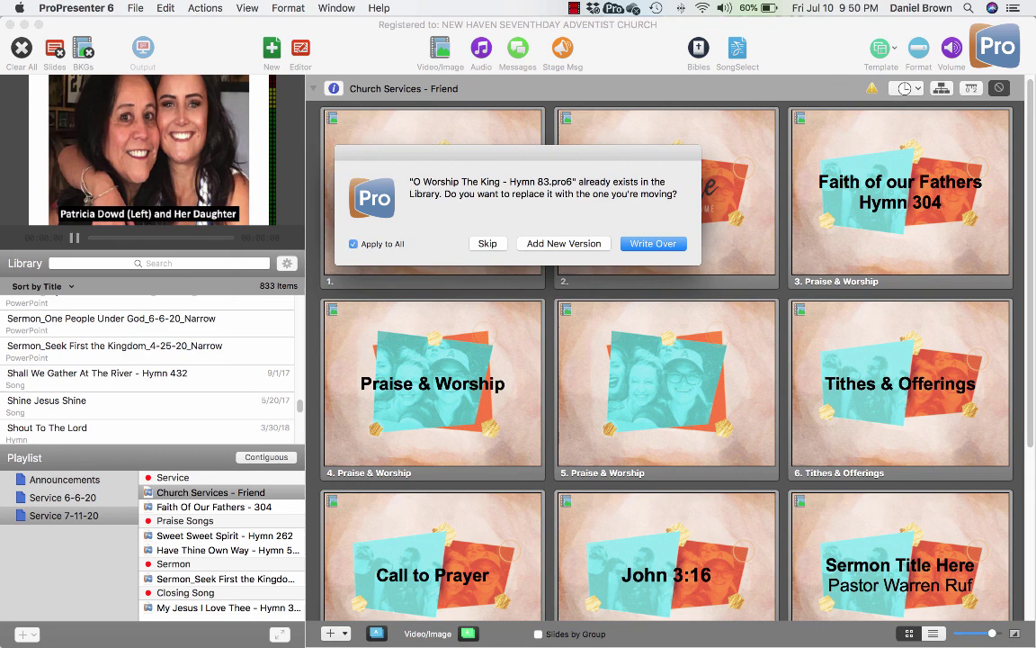
key("Return")
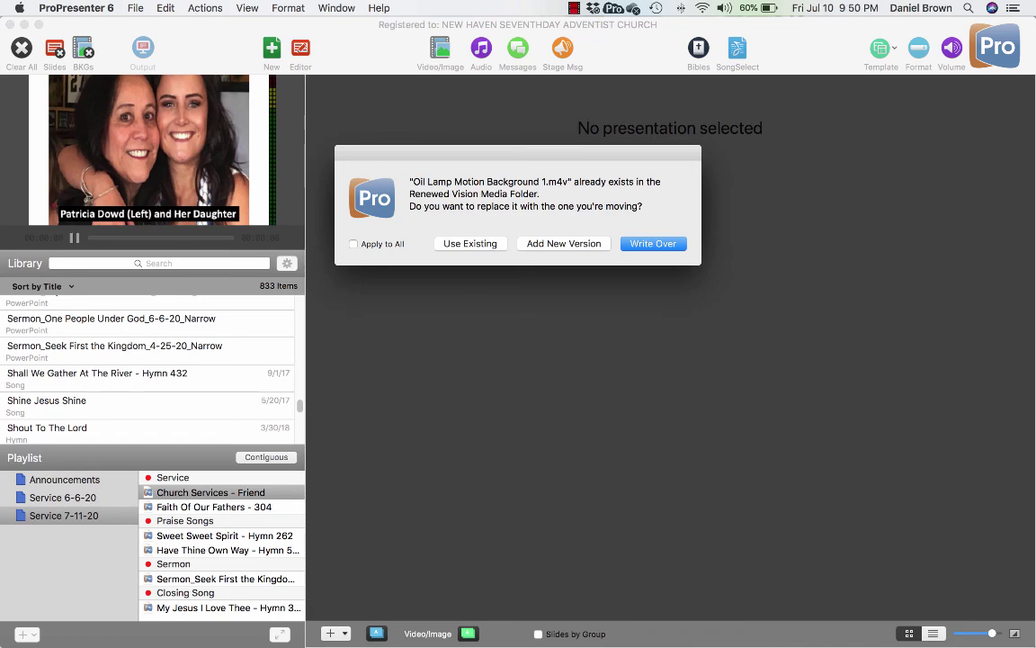
left_click(353, 243)
key("Return")
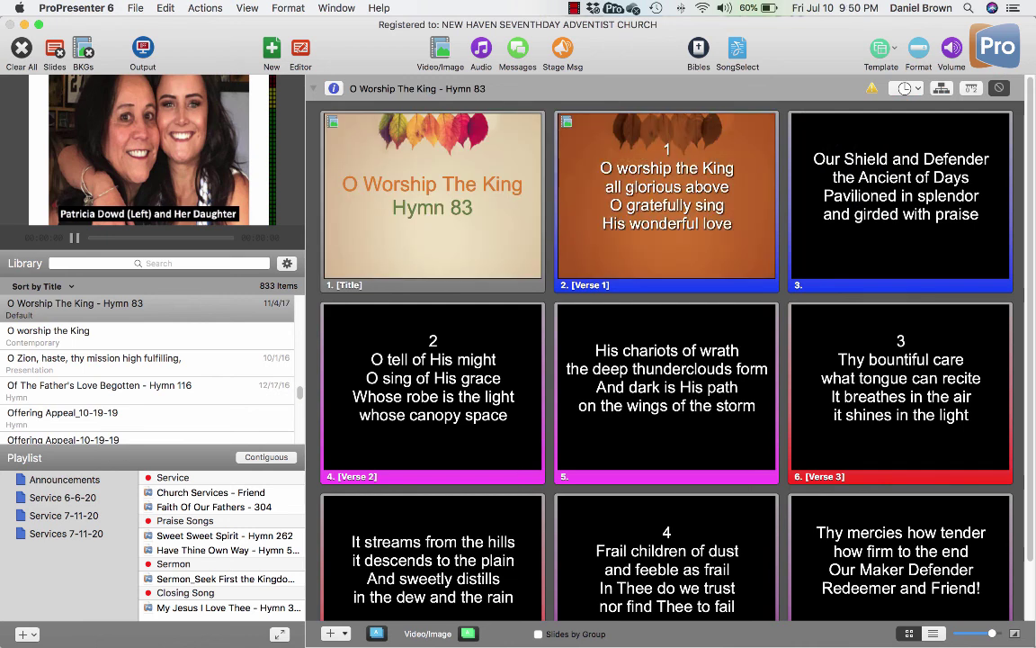
Step: Compare the Church Services - Friend slides in the imported Services 7-11-20 playlist with those in the Service 7-11-20 playlist
left_click(66, 533)
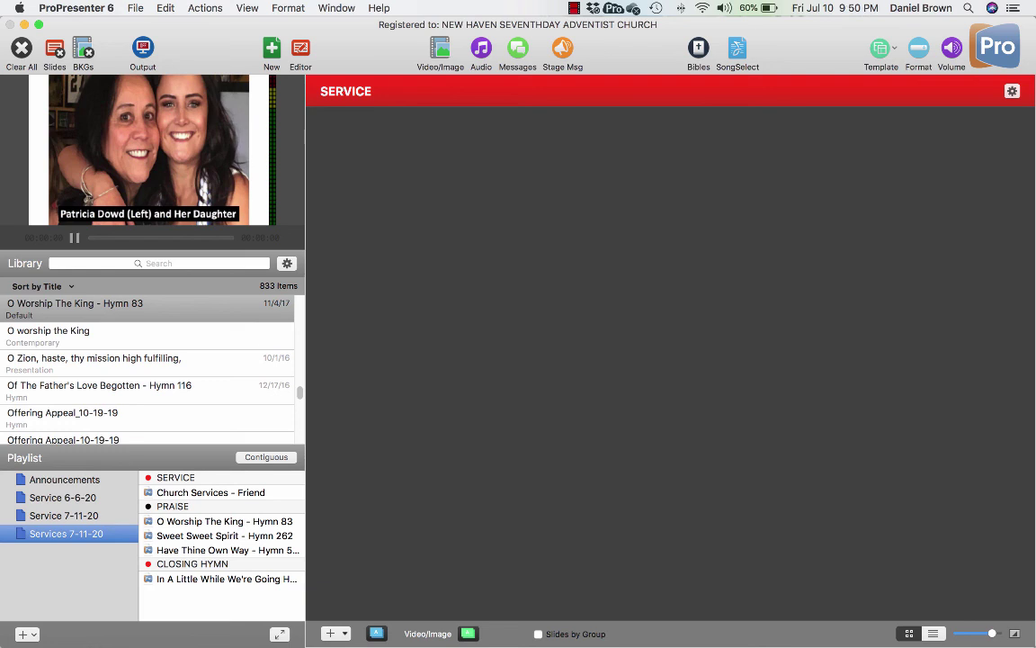
left_click_drag(193, 563, 237, 582)
left_click(210, 492)
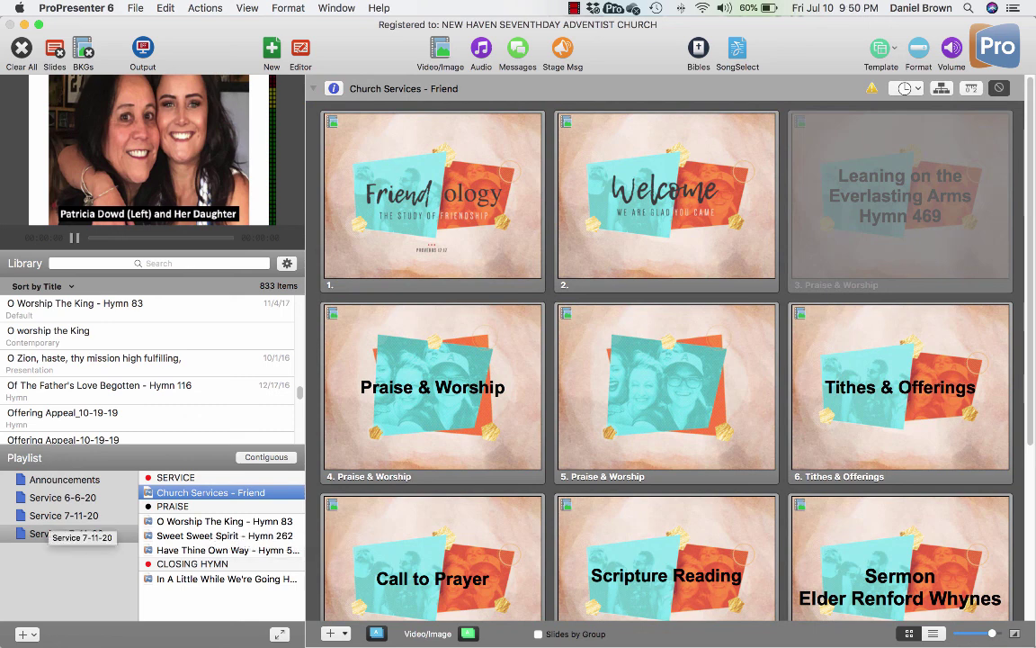
left_click(63, 517)
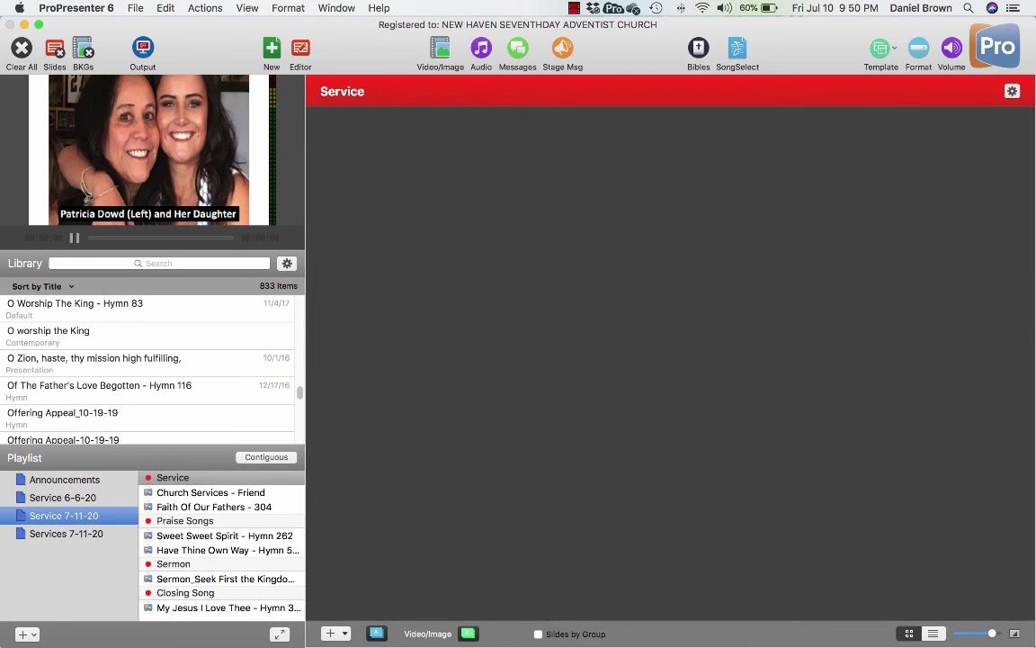
left_click(210, 492)
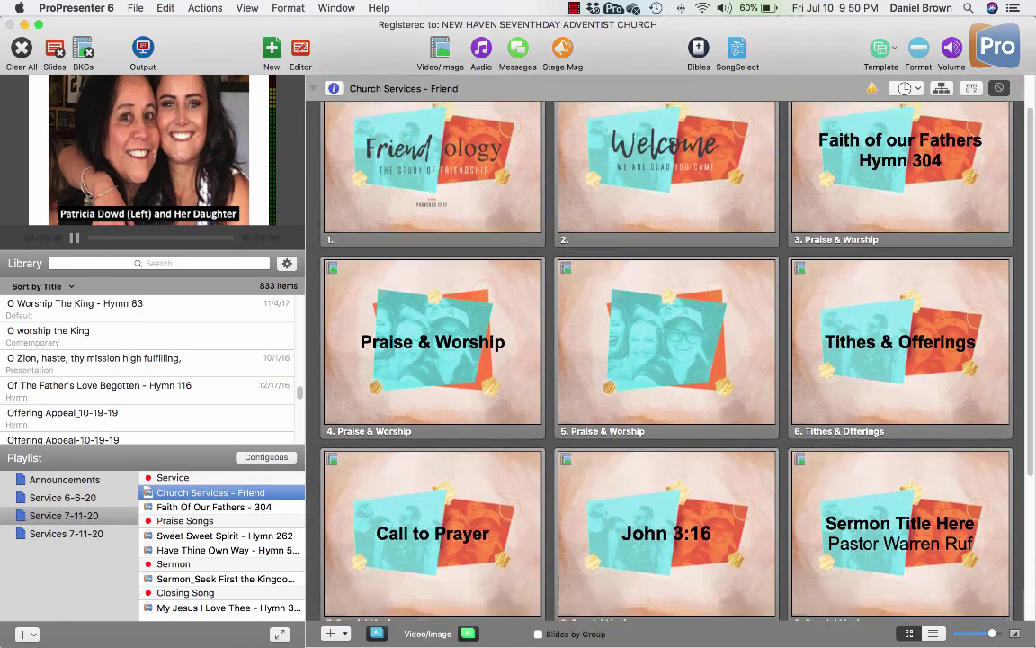
scroll(666, 360, "down", 5)
scroll(665, 360, "down", 2)
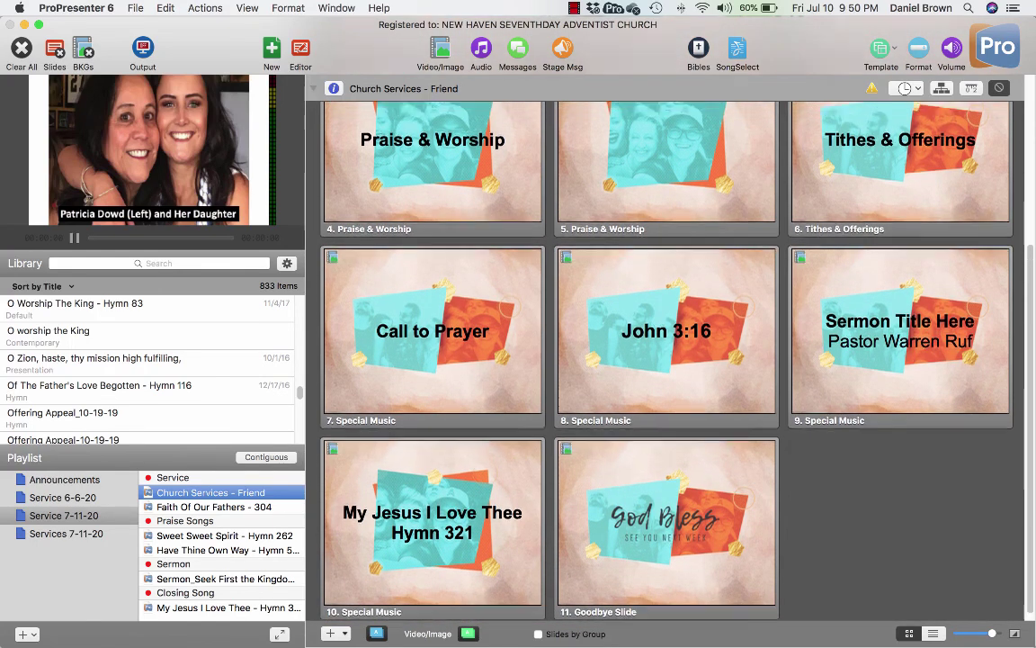
scroll(666, 360, "up", 6)
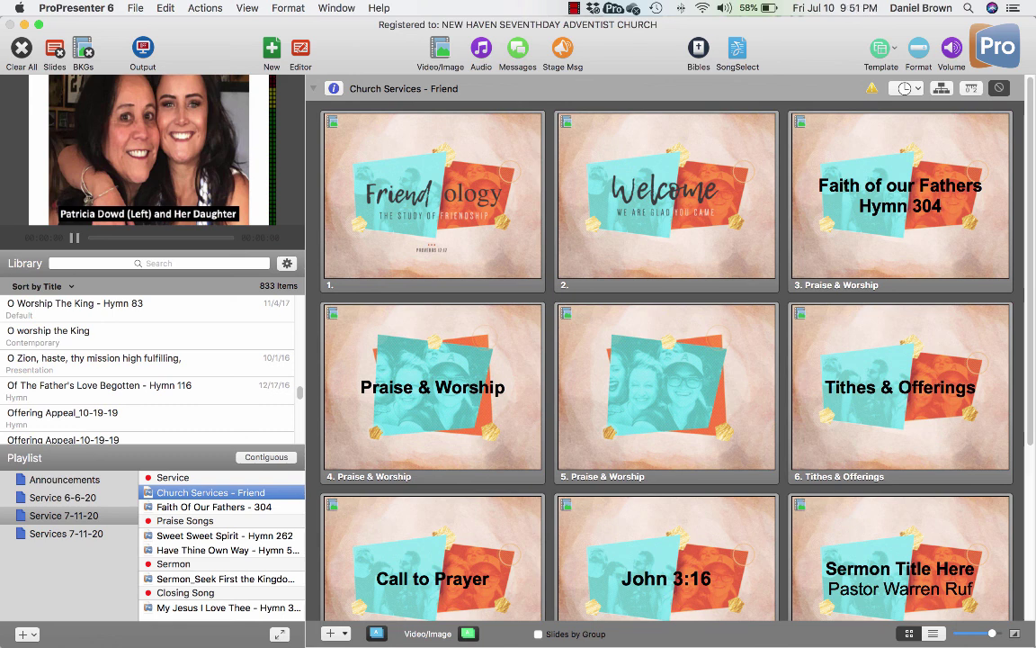
left_click(573, 8)
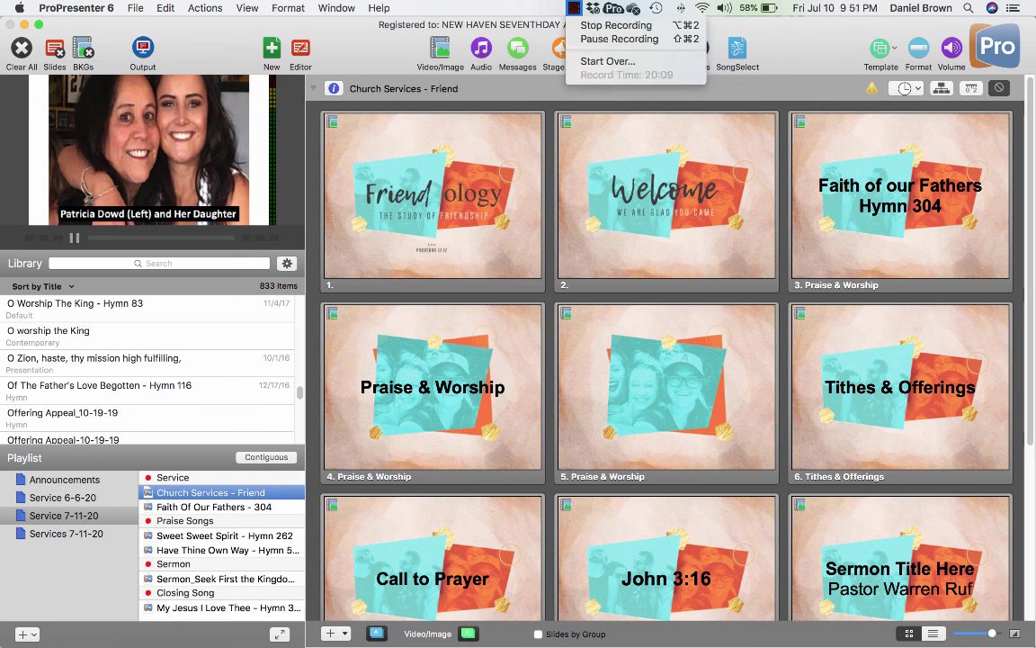